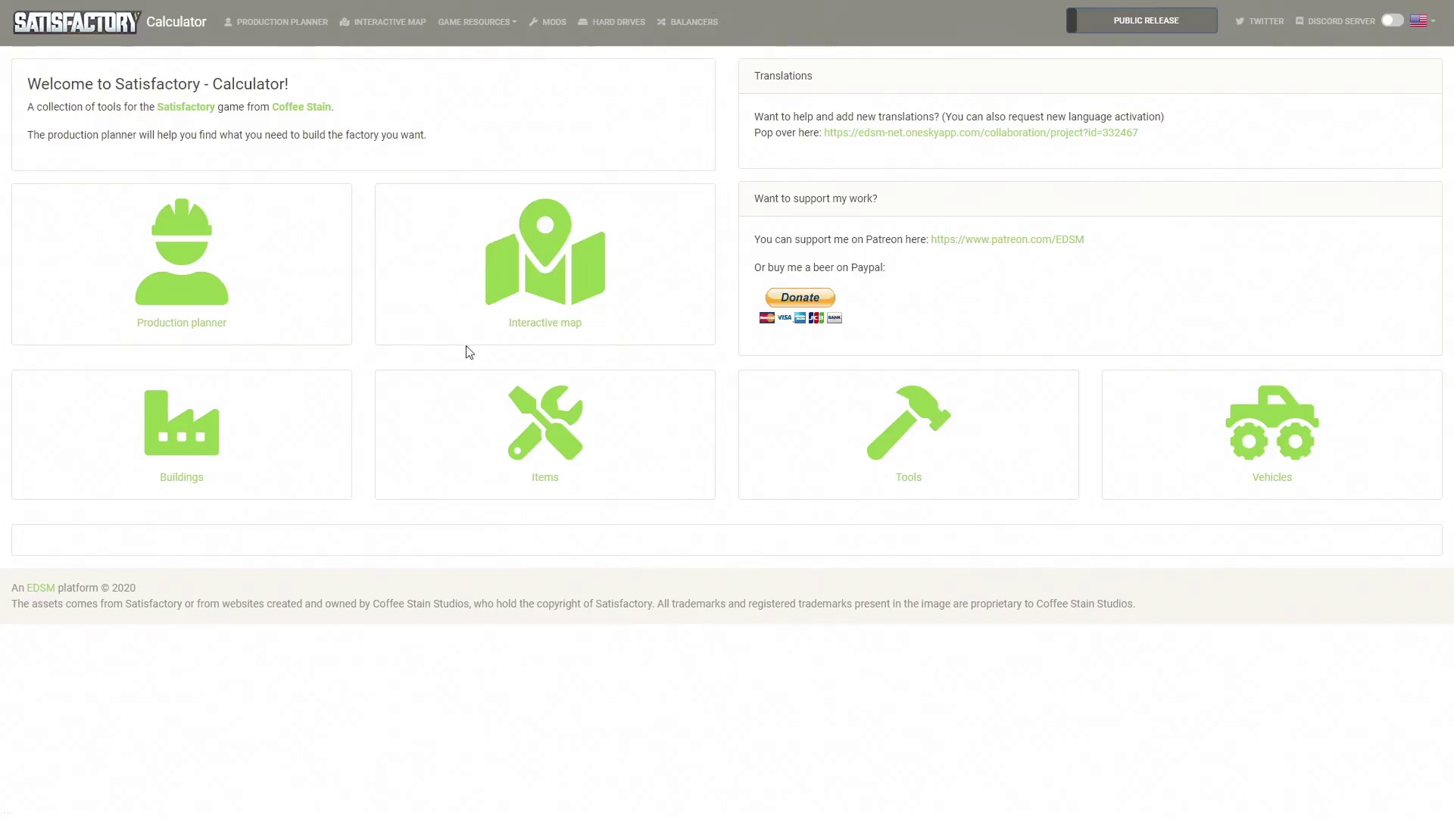
Open the interactive map of Satisfactory Calculator.
{"action": "left_click", "coordinate": [567, 276]}
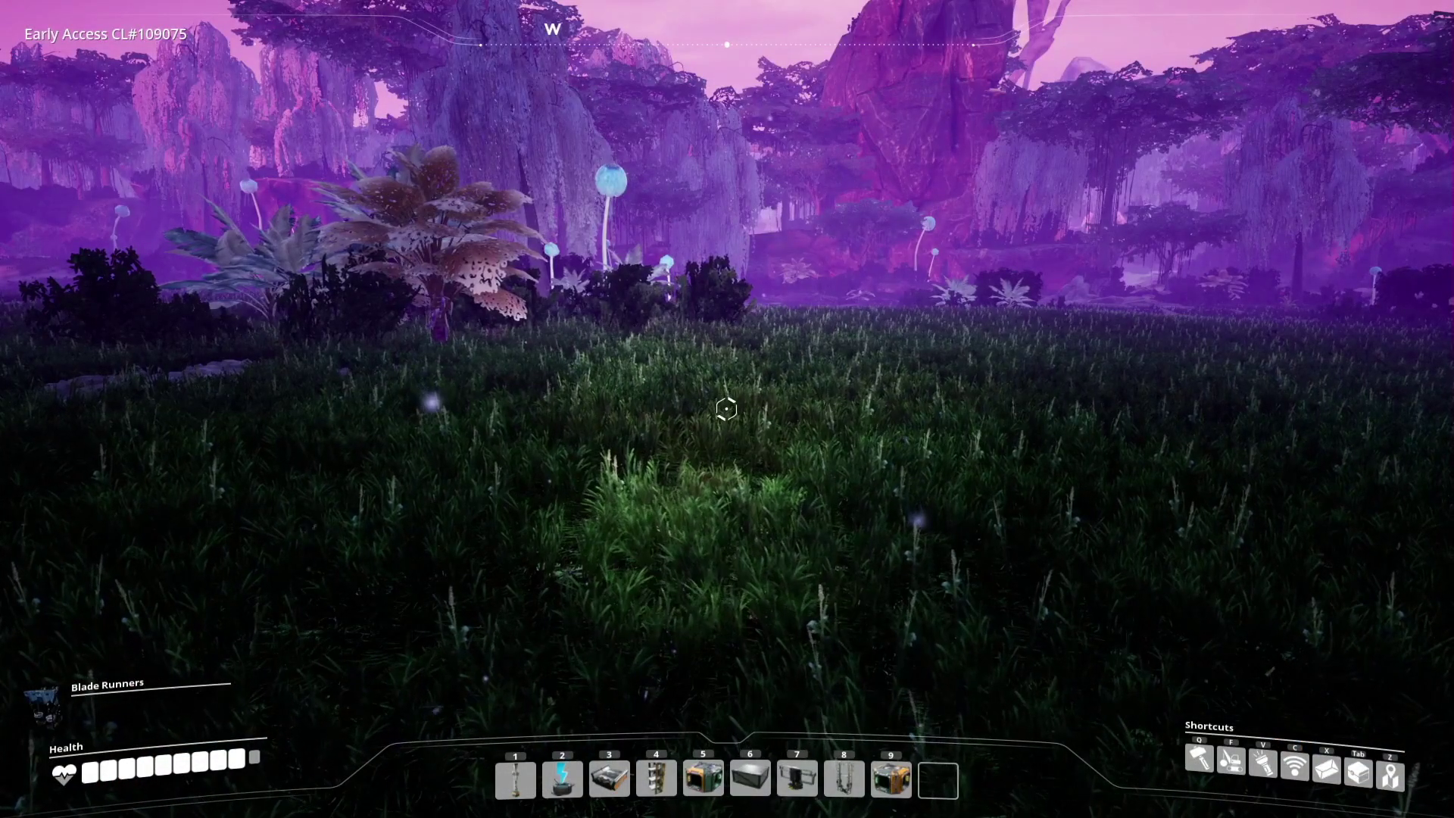
Switch to the Satisfactory game and build two Foundation 8m x 4m blocks stacked on the open grass.
{"action": "key", "text": "q"}
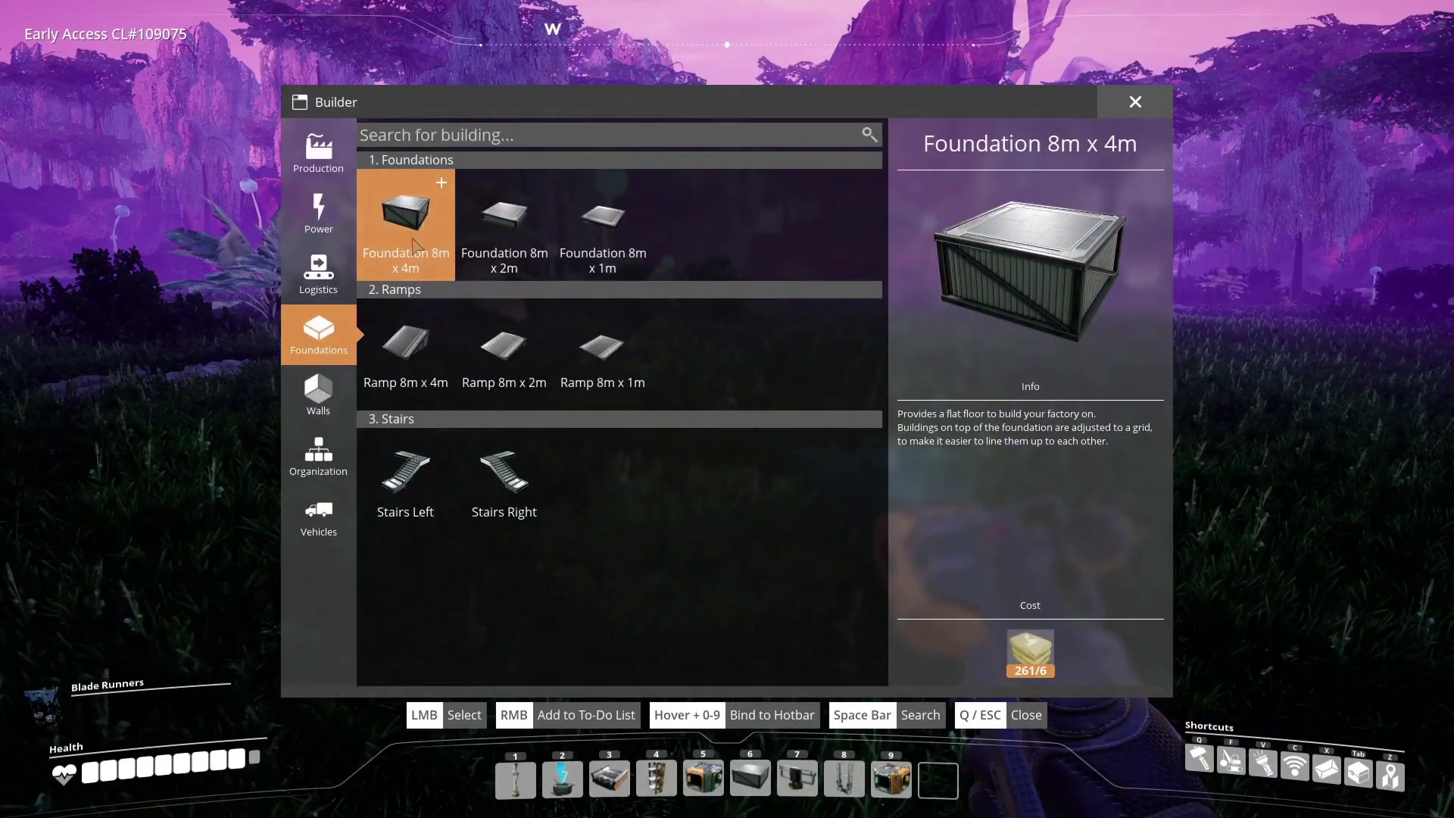
{"action": "left_click", "coordinate": [406, 228]}
{"action": "scroll", "coordinate": [727, 409], "scroll_direction": "up", "scroll_amount": 3}
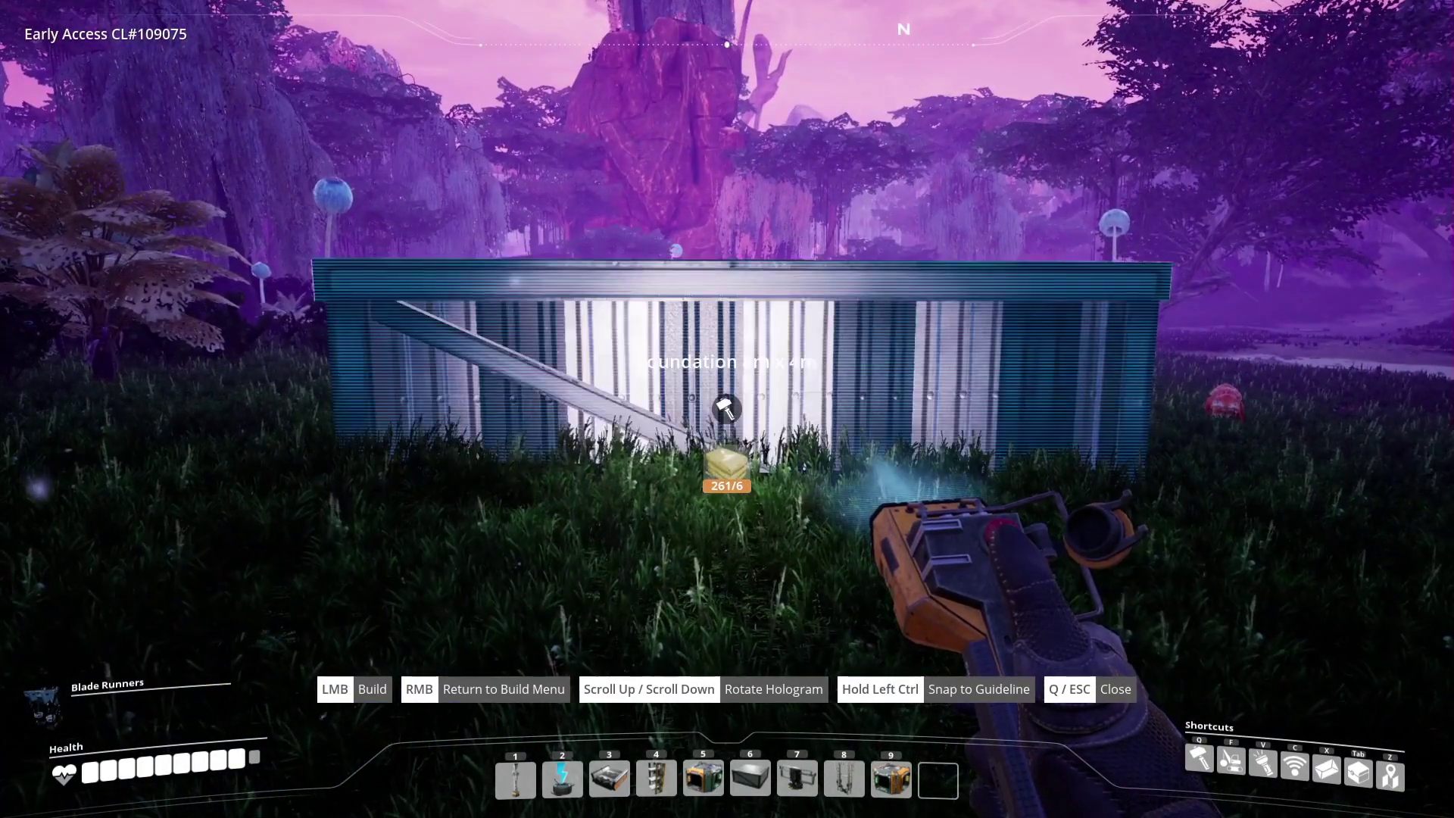
{"action": "left_click", "coordinate": [727, 409]}
{"action": "left_click", "coordinate": [727, 409]}
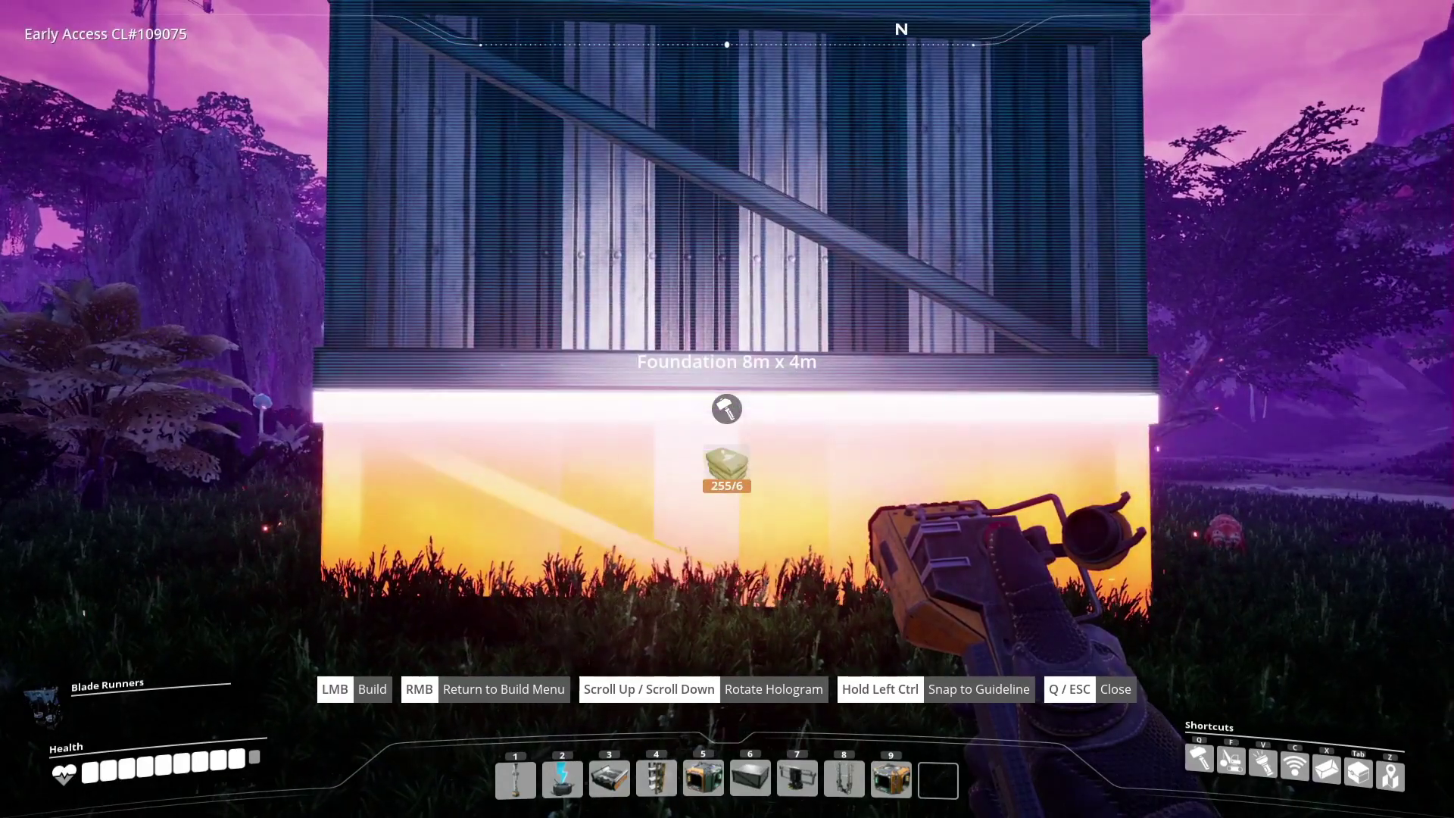
Dismantle the lower foundation block and back away from the remaining one.
{"action": "key", "text": "f"}
{"action": "left_click", "coordinate": [727, 409]}
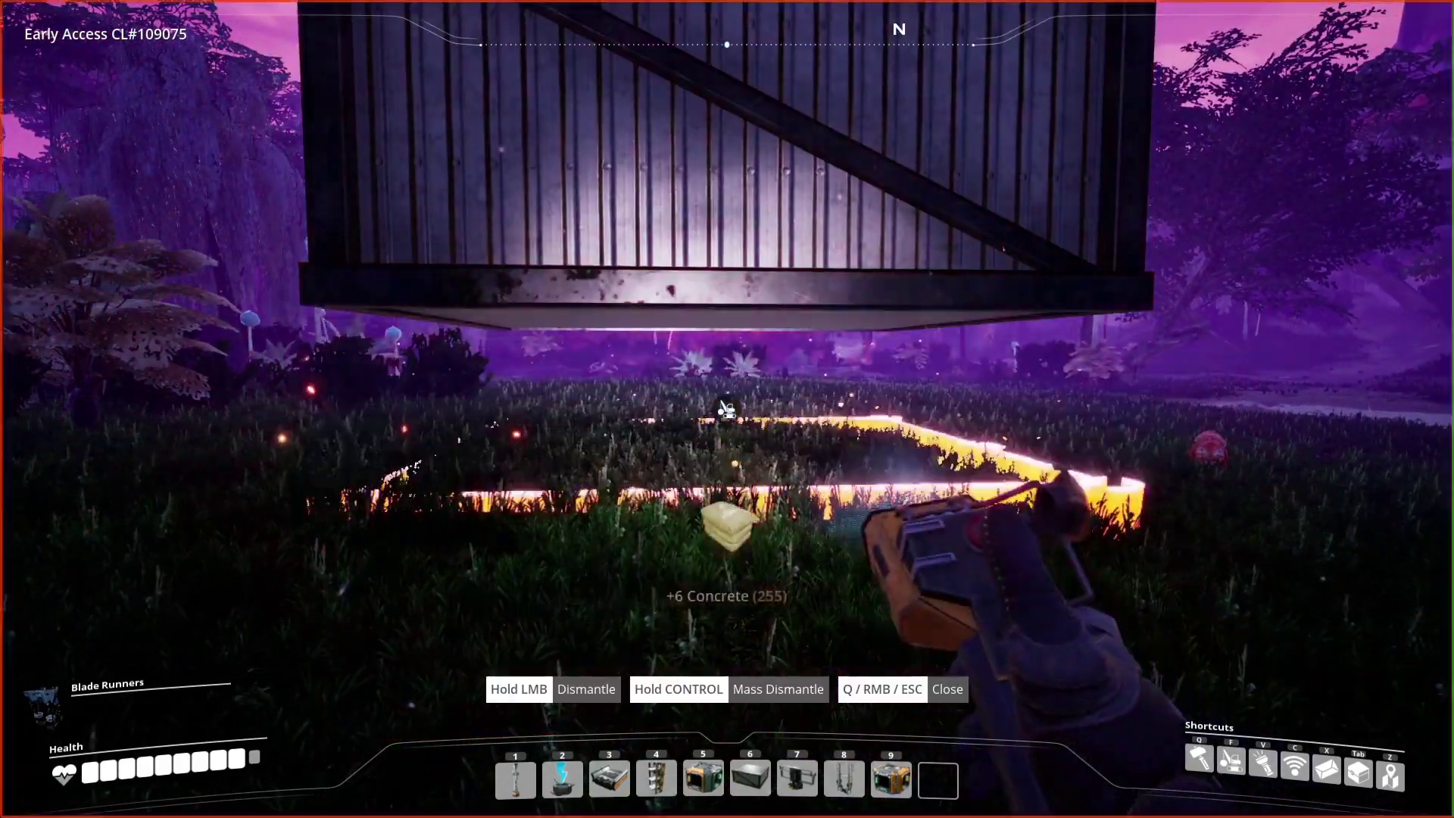
{"action": "right_click", "coordinate": [726, 409]}
{"action": "key", "text": "s"}
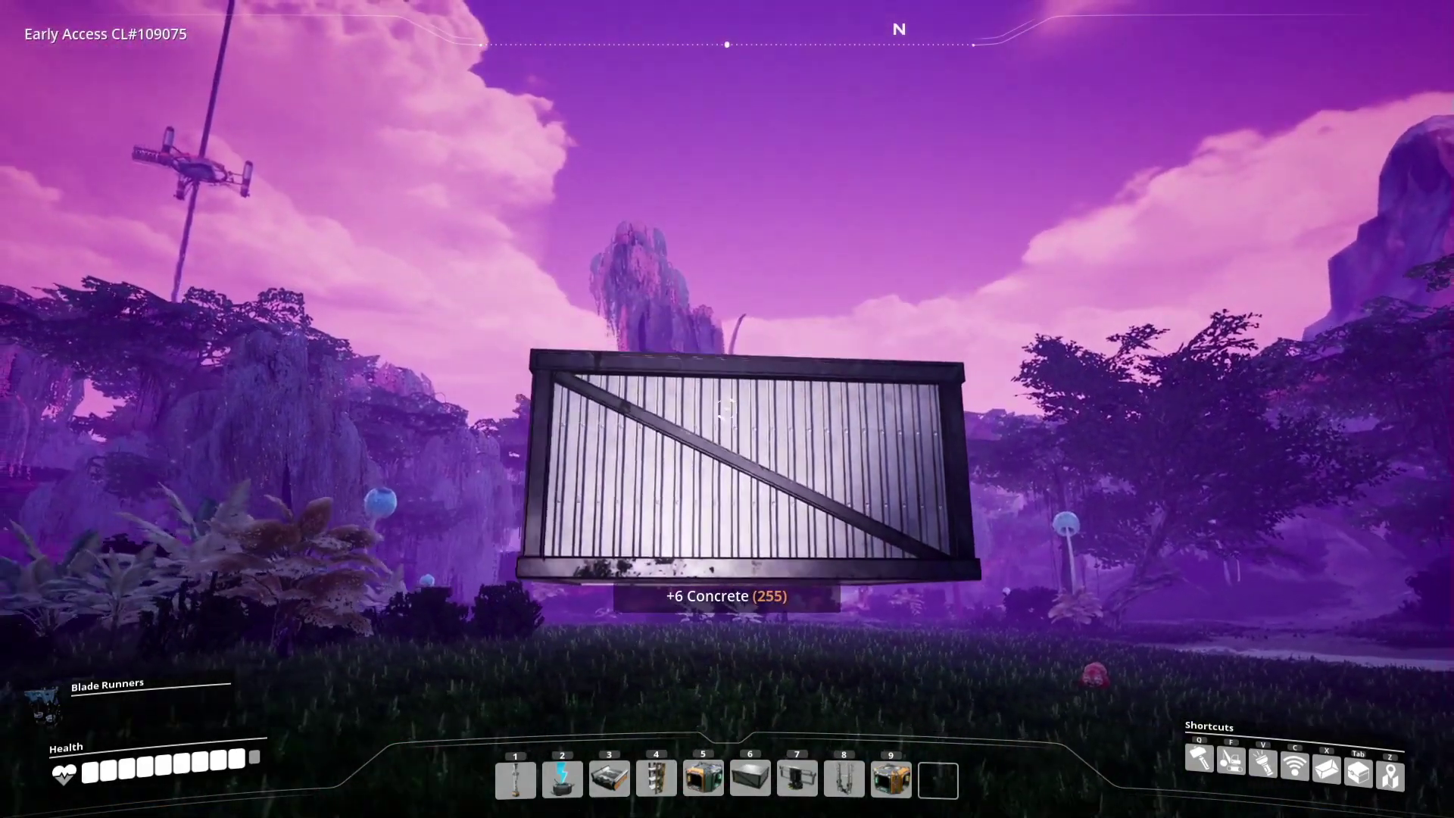
{"action": "key", "text": "s"}
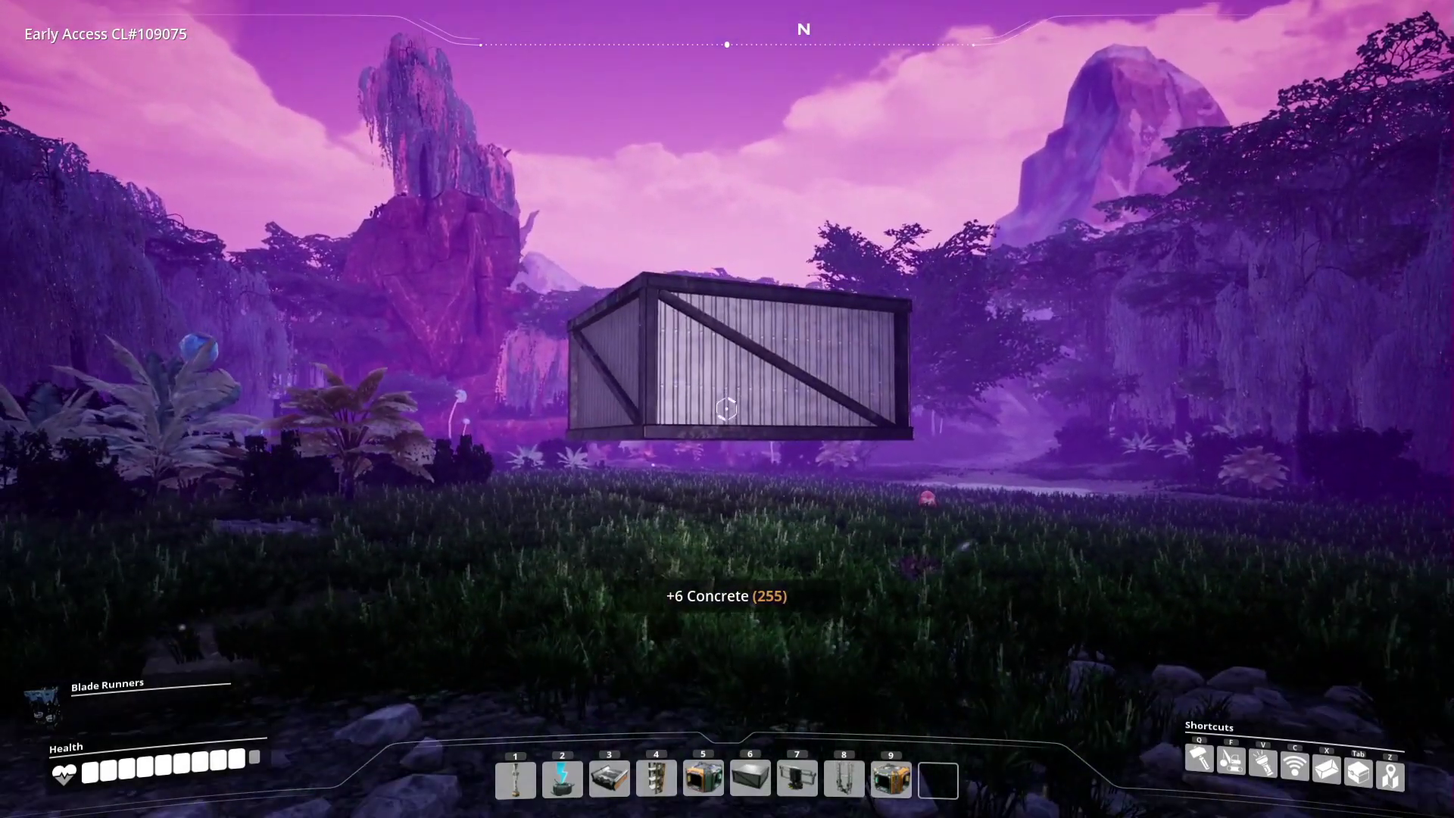
Save the game as a new save in the Random No Crafting 2 session.
{"action": "key", "text": "Escape"}
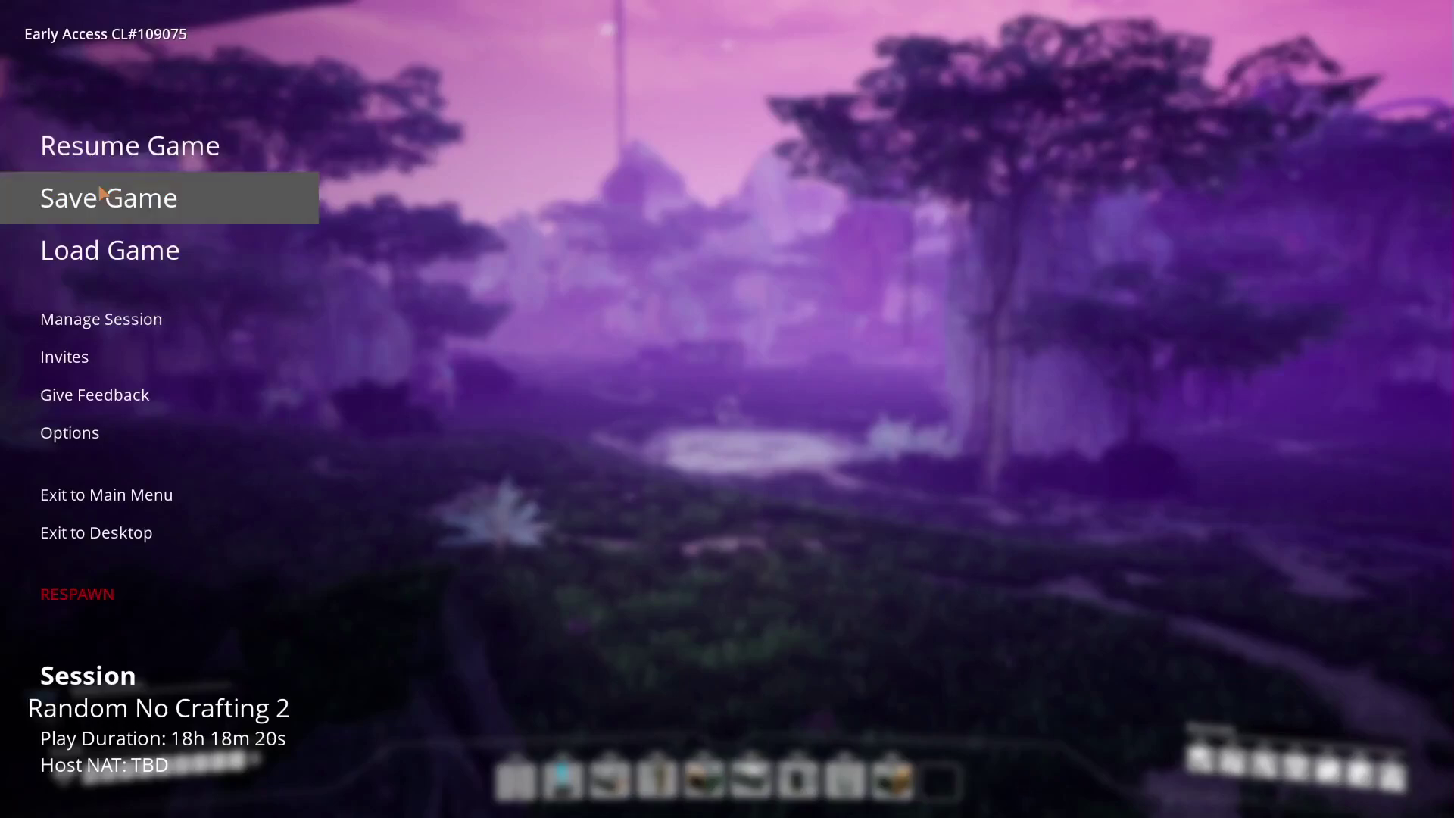
{"action": "left_click", "coordinate": [100, 192]}
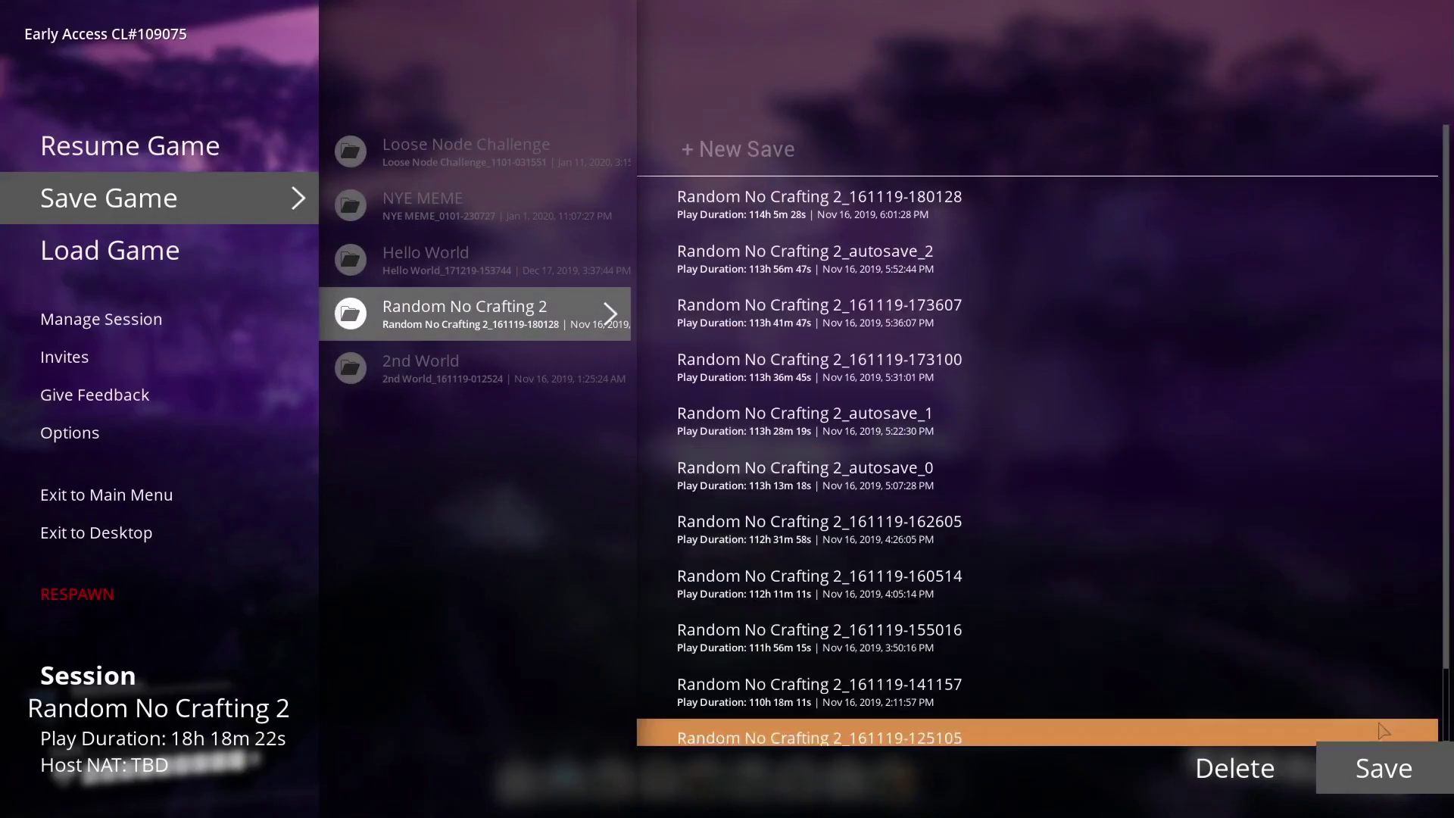
{"action": "left_click", "coordinate": [1378, 770]}
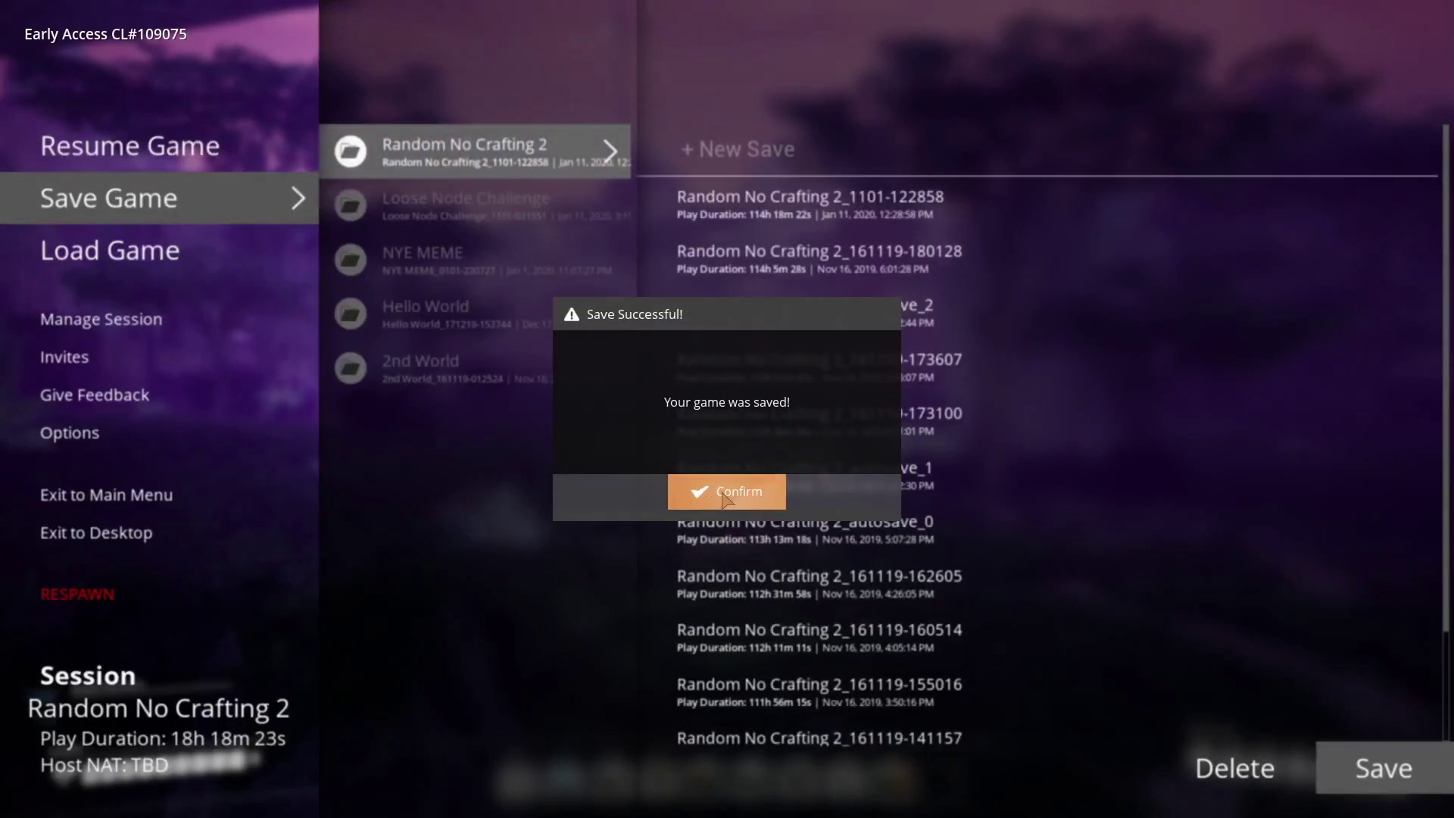
{"action": "left_click", "coordinate": [727, 490]}
Switch to the interactive map and load the new Random No Crafting 2 save file into it.
{"action": "left_click", "coordinate": [291, 500]}
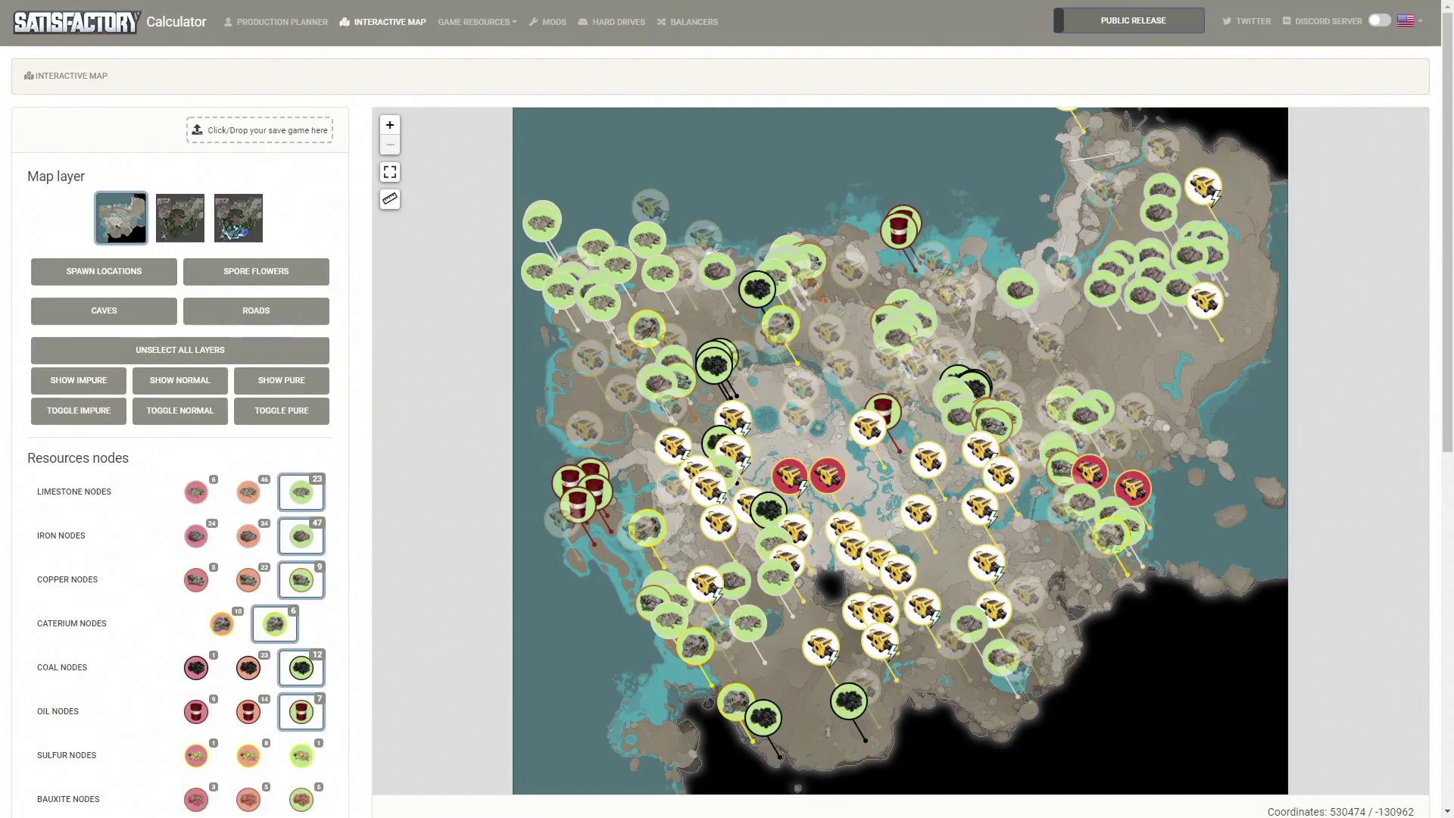
{"action": "left_click_drag", "start_coordinate": [151, 1], "coordinate": [241, 129]}
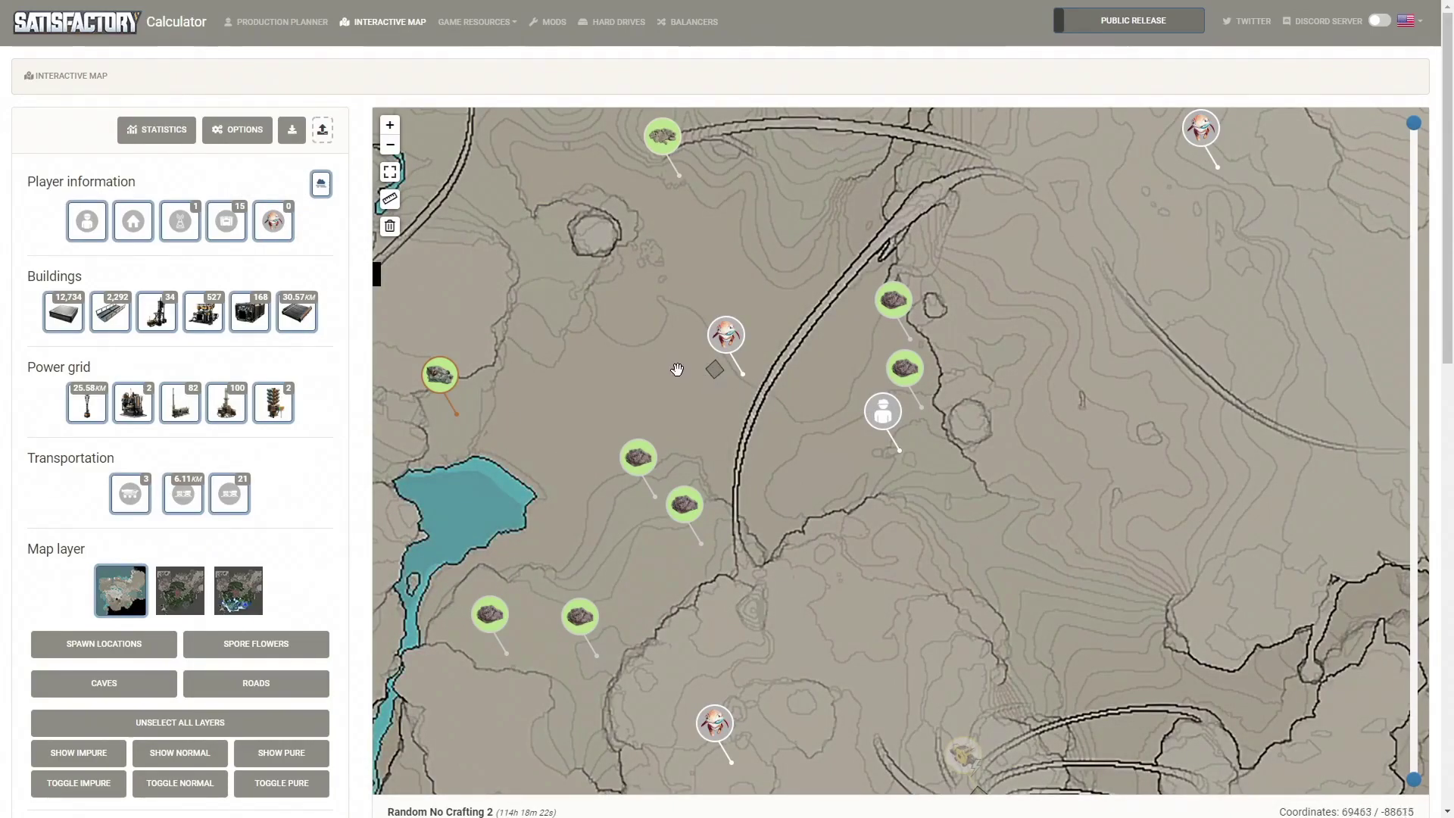
Start spawning a geometric form around the lone Foundation 8m x 4m, choosing Plain rectangle as the form.
{"action": "scroll", "coordinate": [677, 366], "scroll_direction": "up", "scroll_amount": 2}
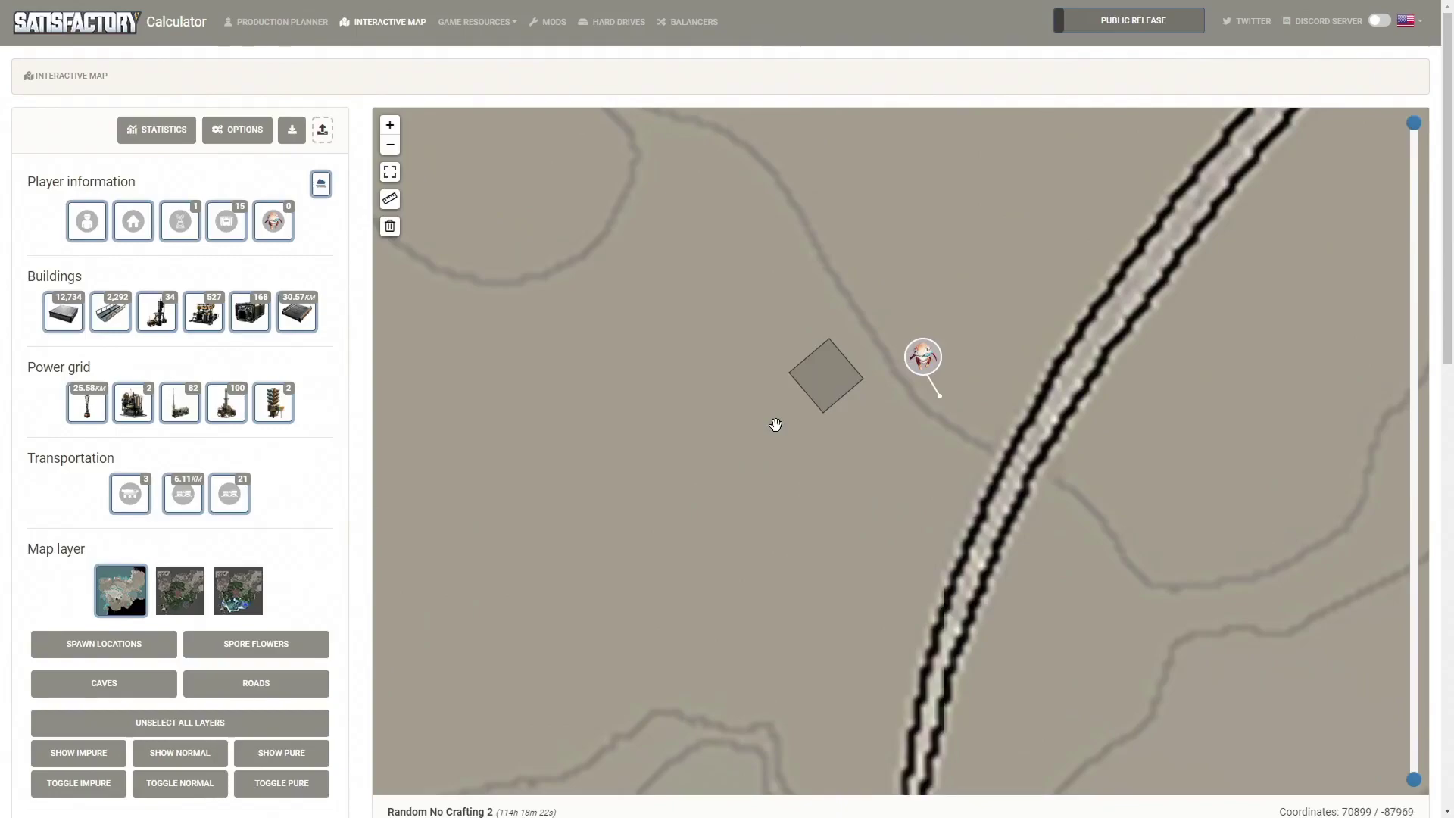
{"action": "scroll", "coordinate": [775, 424], "scroll_direction": "down", "scroll_amount": 1}
{"action": "left_click_drag", "start_coordinate": [742, 474], "coordinate": [785, 512]}
{"action": "mouse_move", "coordinate": [838, 452]}
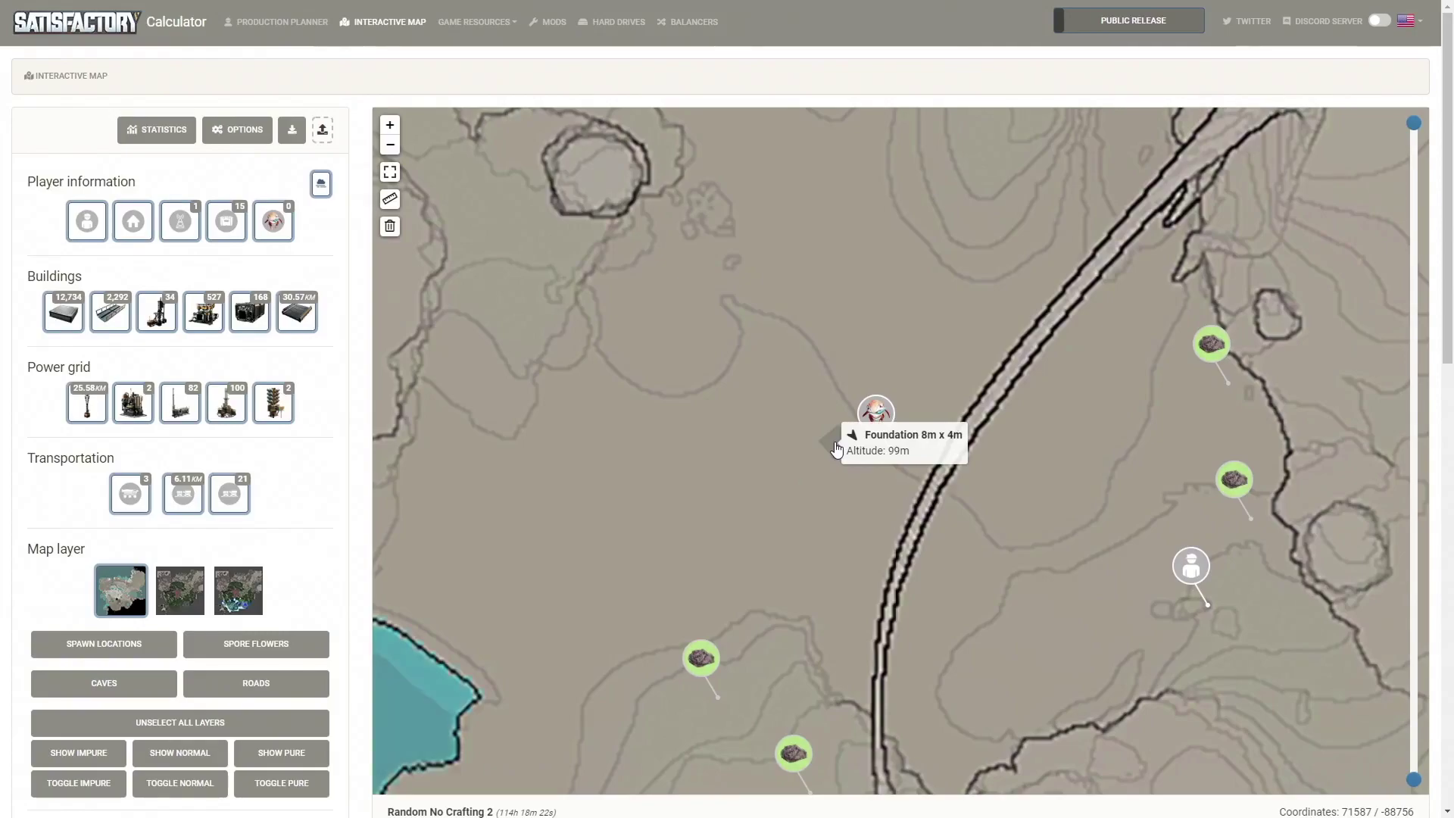
{"action": "right_click", "coordinate": [836, 449]}
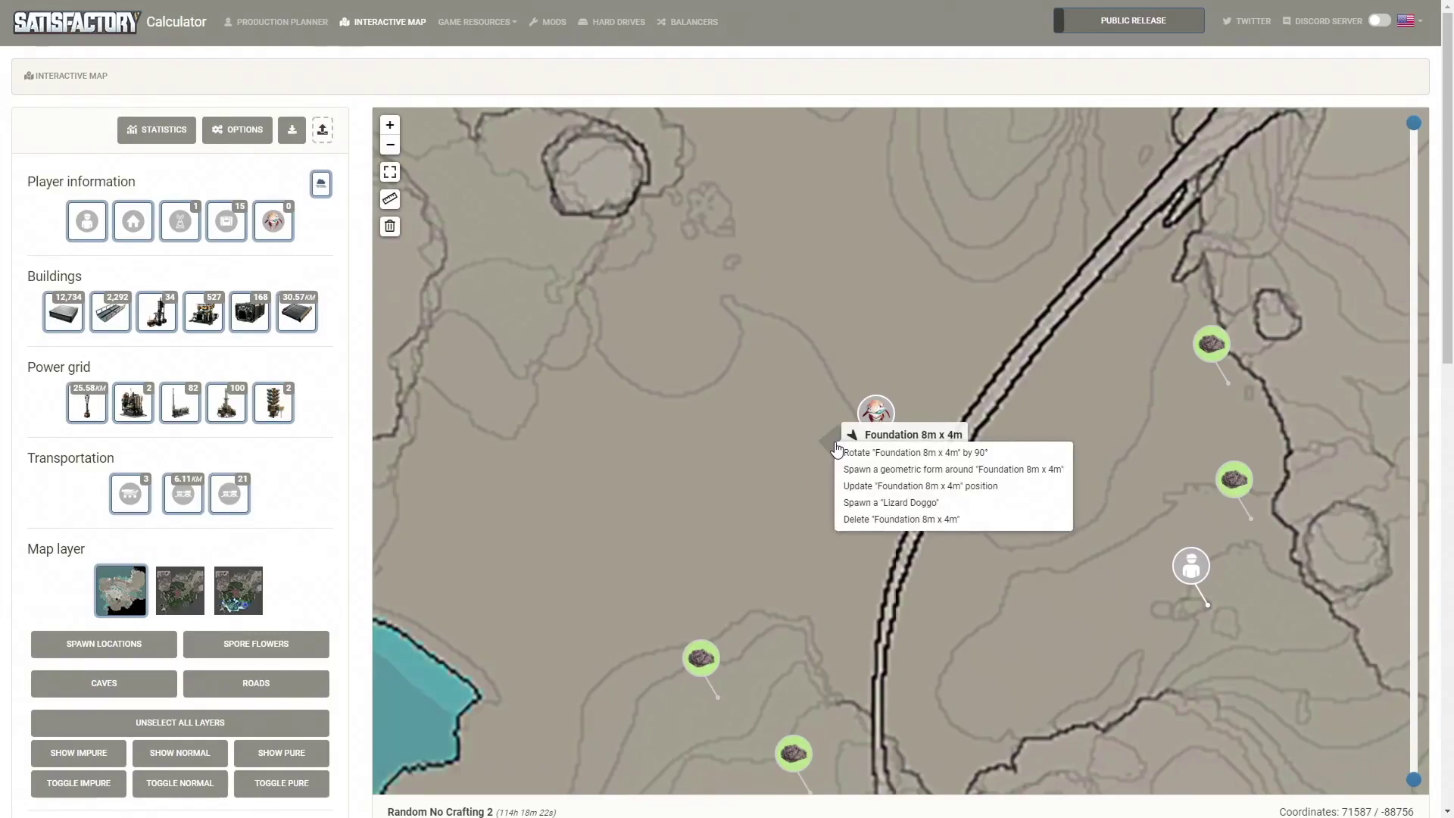
{"action": "left_click", "coordinate": [865, 471]}
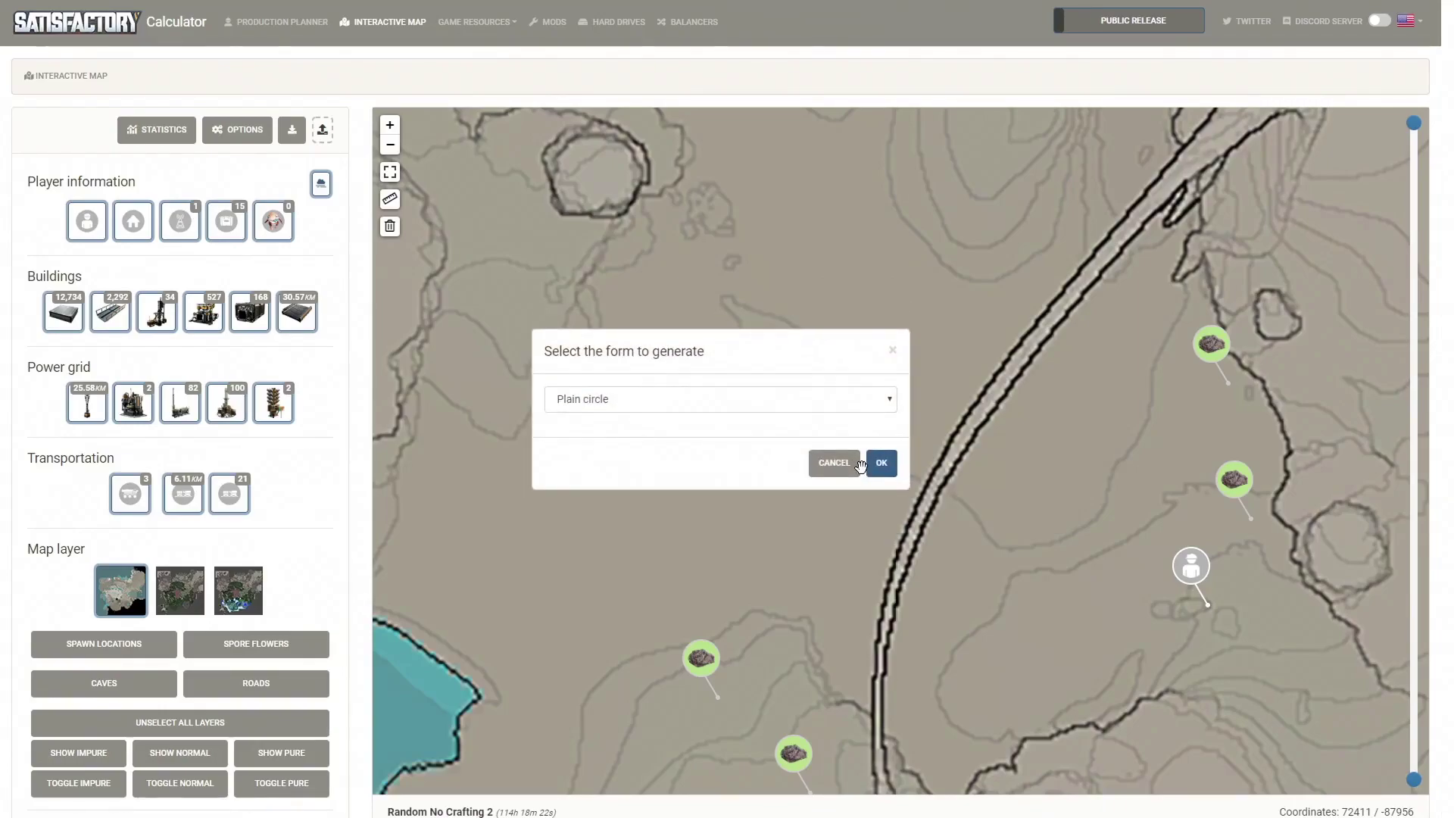
{"action": "left_click", "coordinate": [890, 403]}
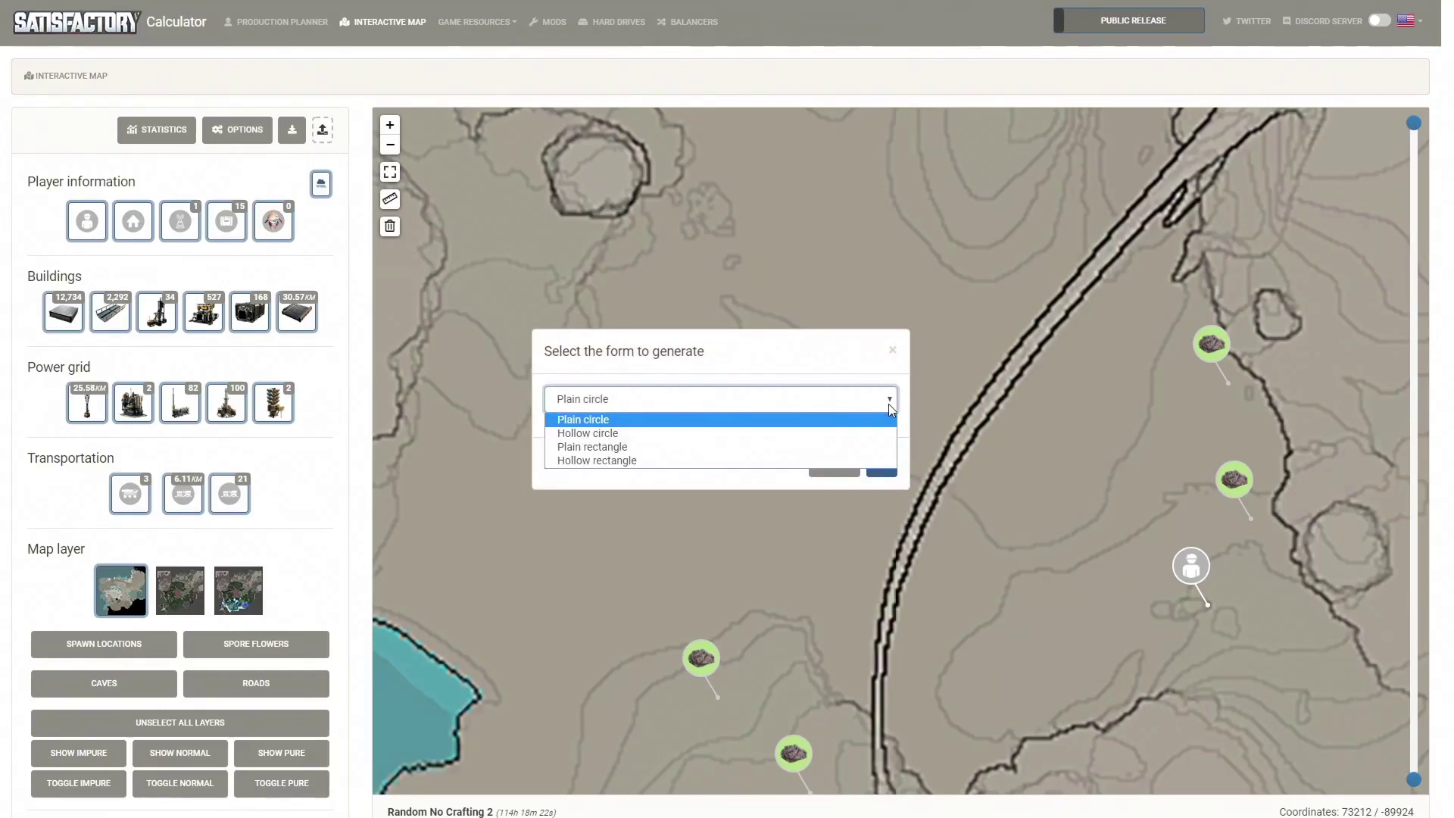
{"action": "left_click", "coordinate": [851, 448]}
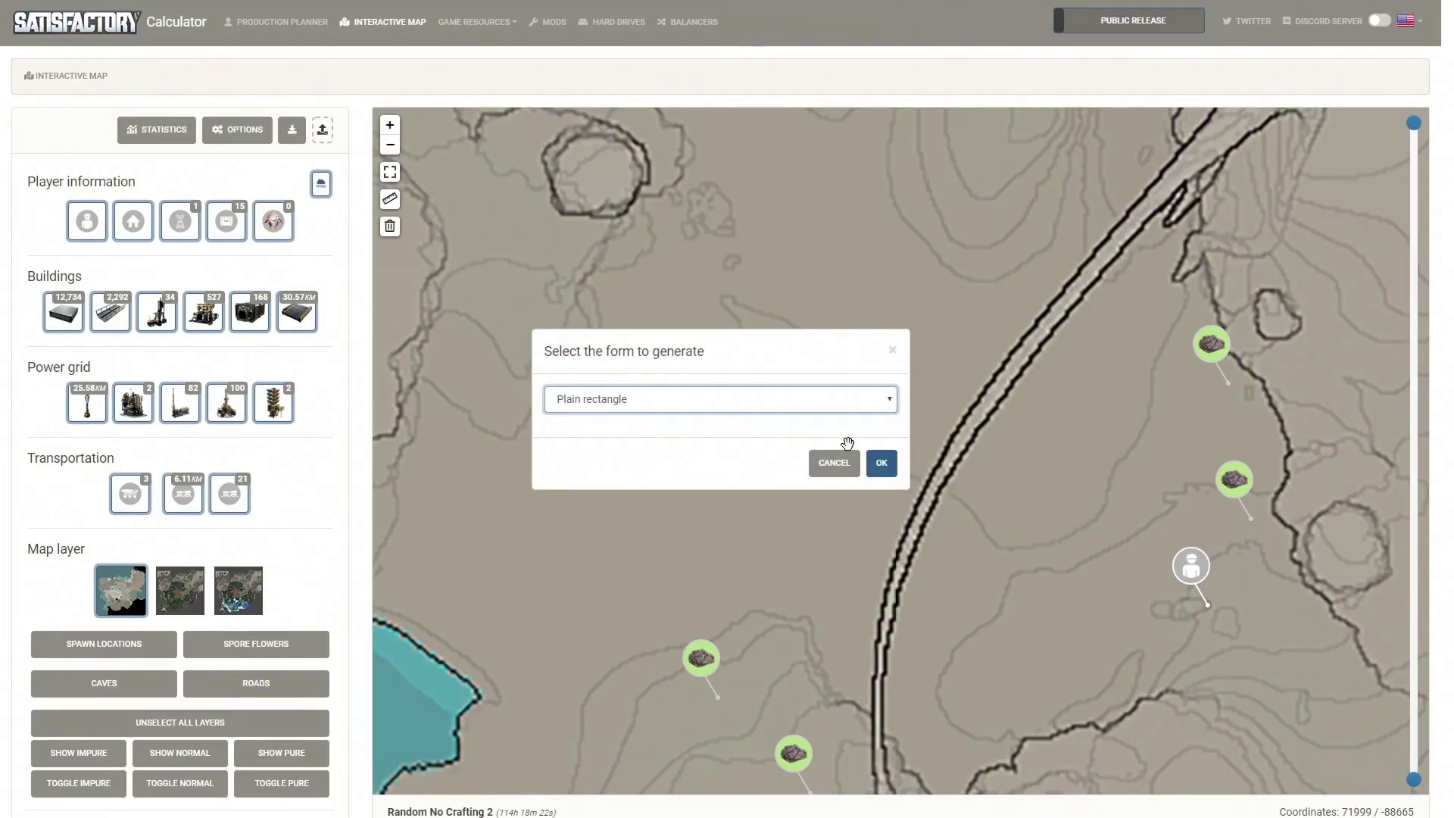
{"action": "left_click", "coordinate": [881, 464]}
Generate the rectangle of foundations with an outer width of 5 and an outer length of 5.
{"action": "left_click", "coordinate": [770, 385]}
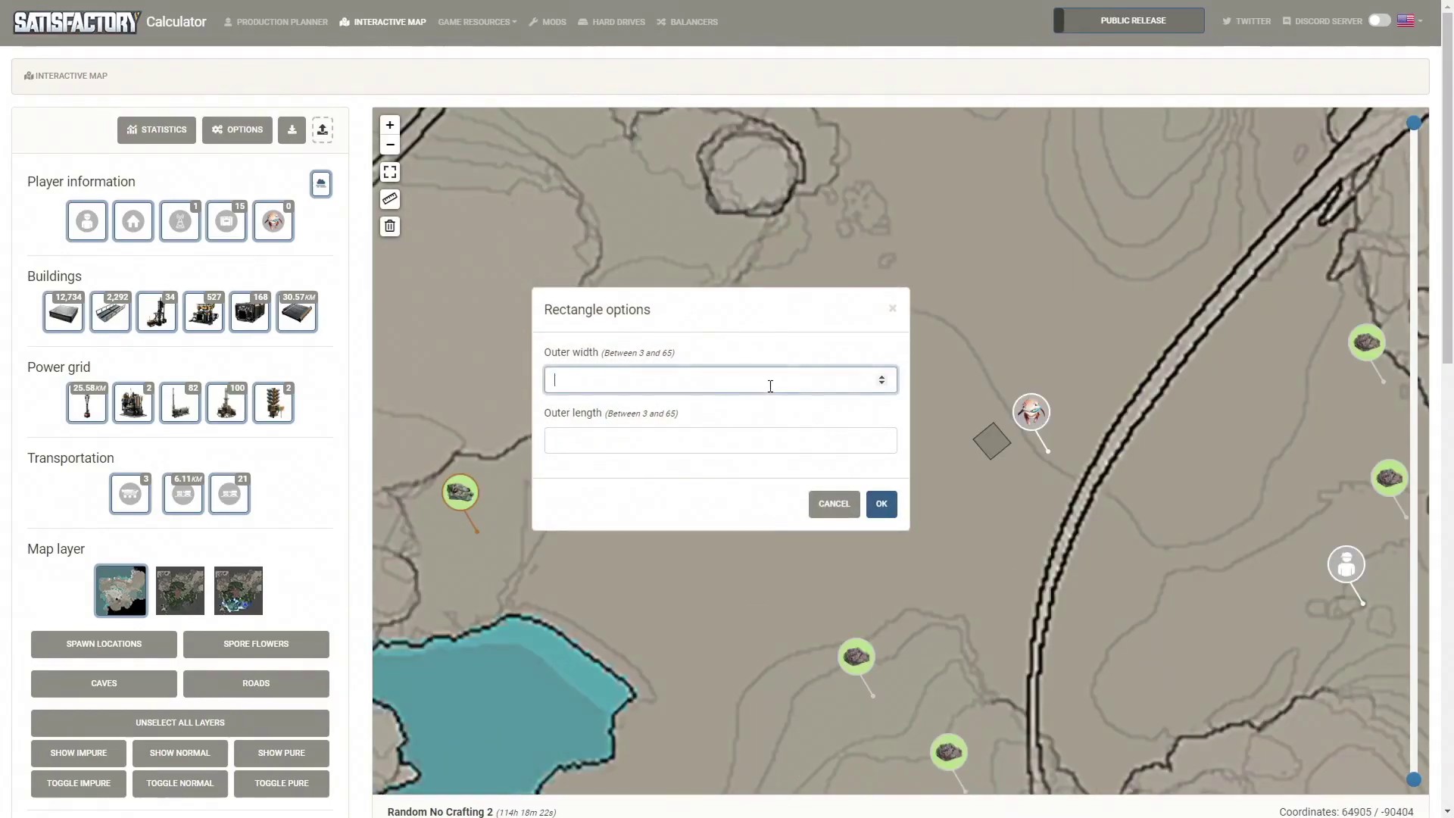
{"action": "type", "text": "5"}
{"action": "left_click", "coordinate": [739, 447]}
{"action": "type", "text": "5"}
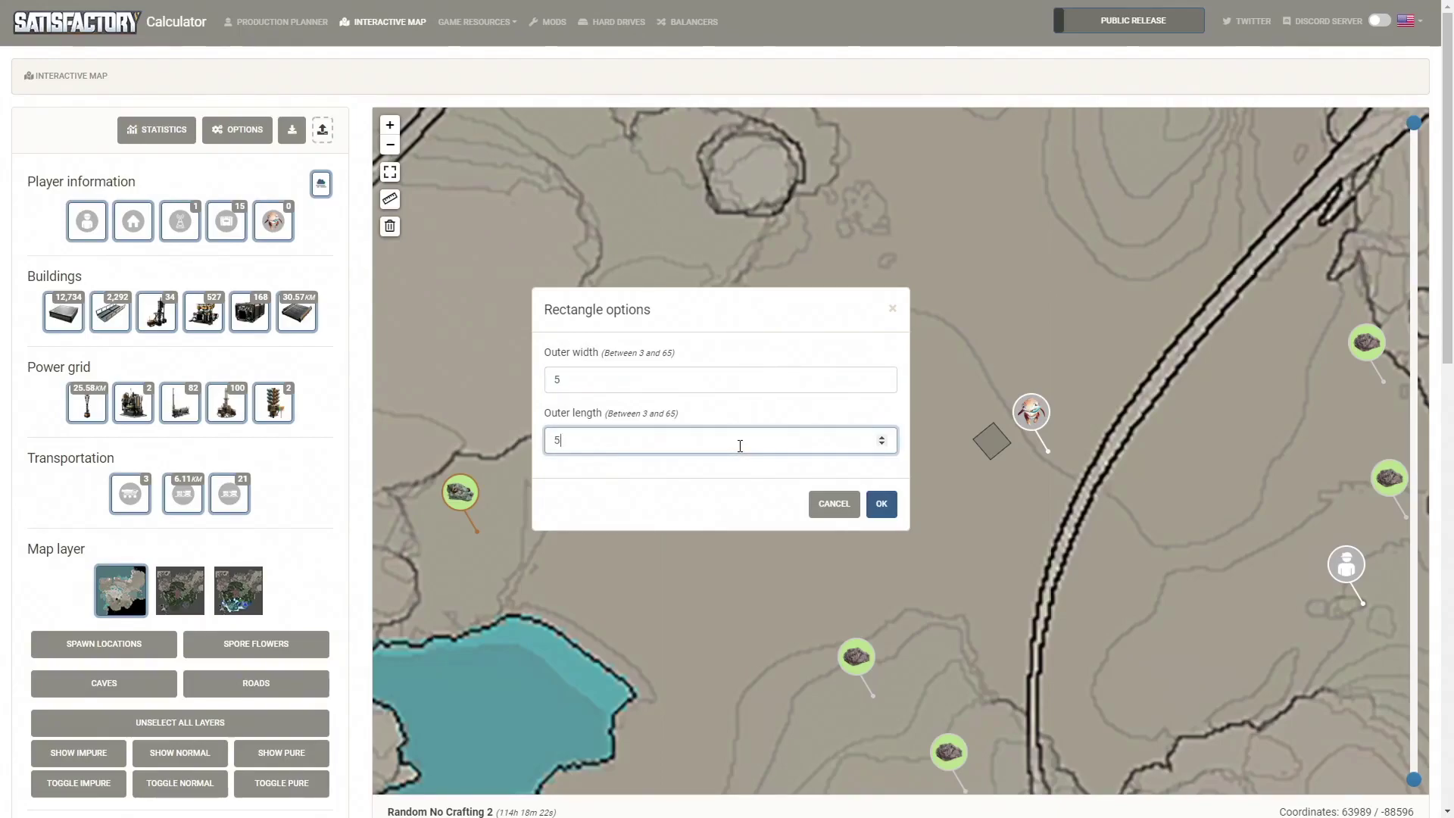
{"action": "left_click", "coordinate": [883, 505]}
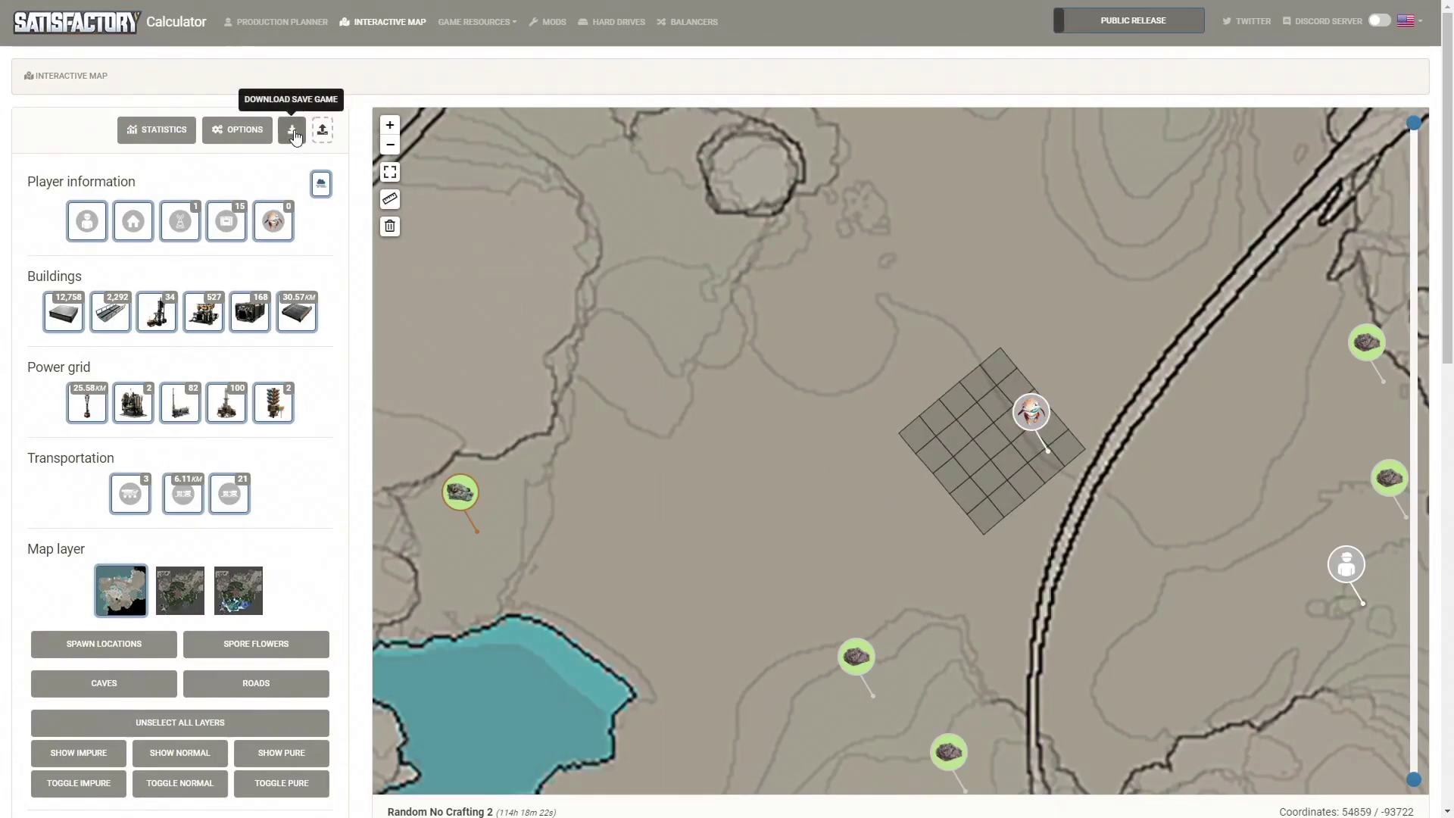
Download the modified save game with the changes.
{"action": "left_click", "coordinate": [293, 135]}
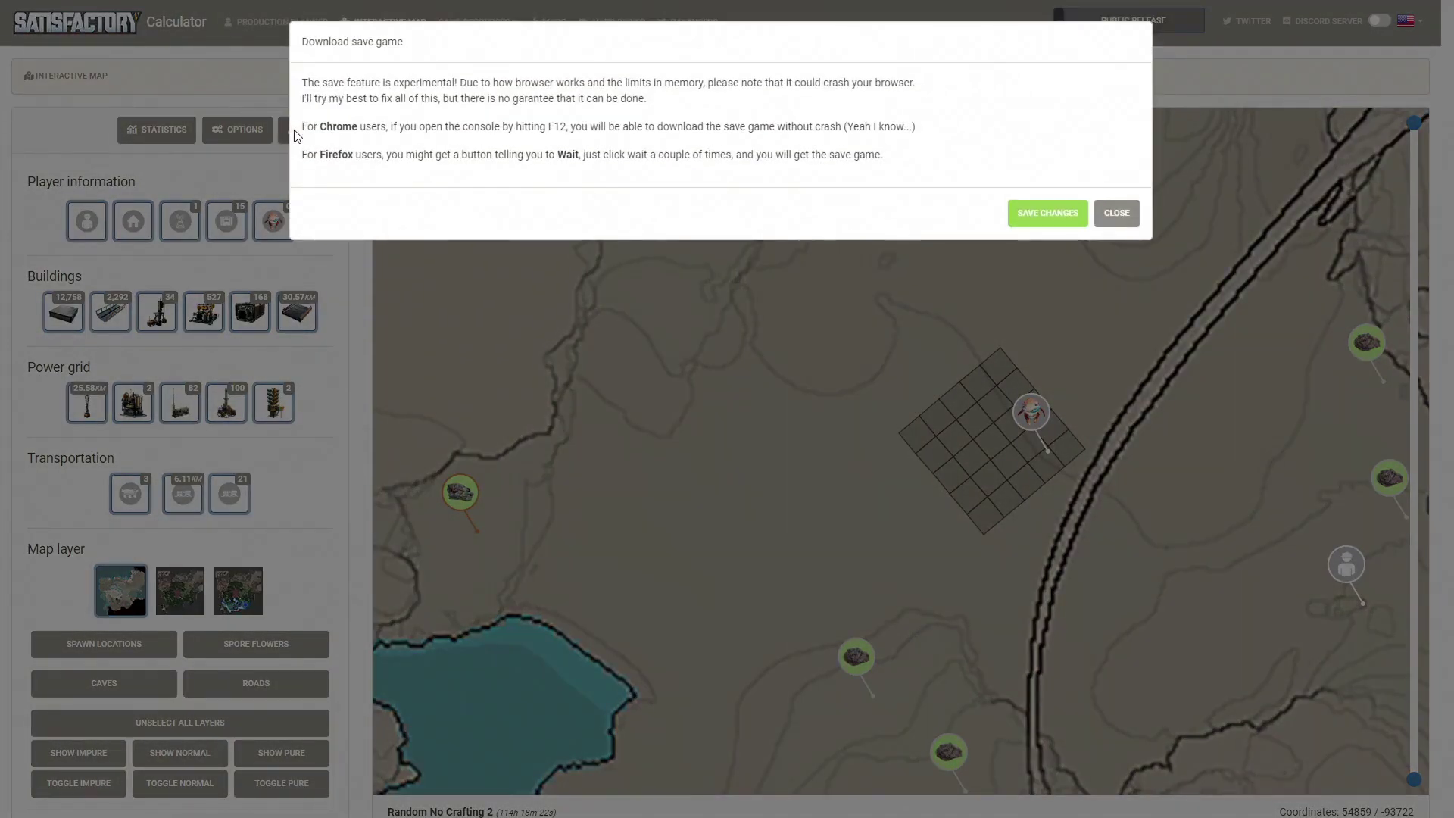
{"action": "left_click", "coordinate": [1073, 214]}
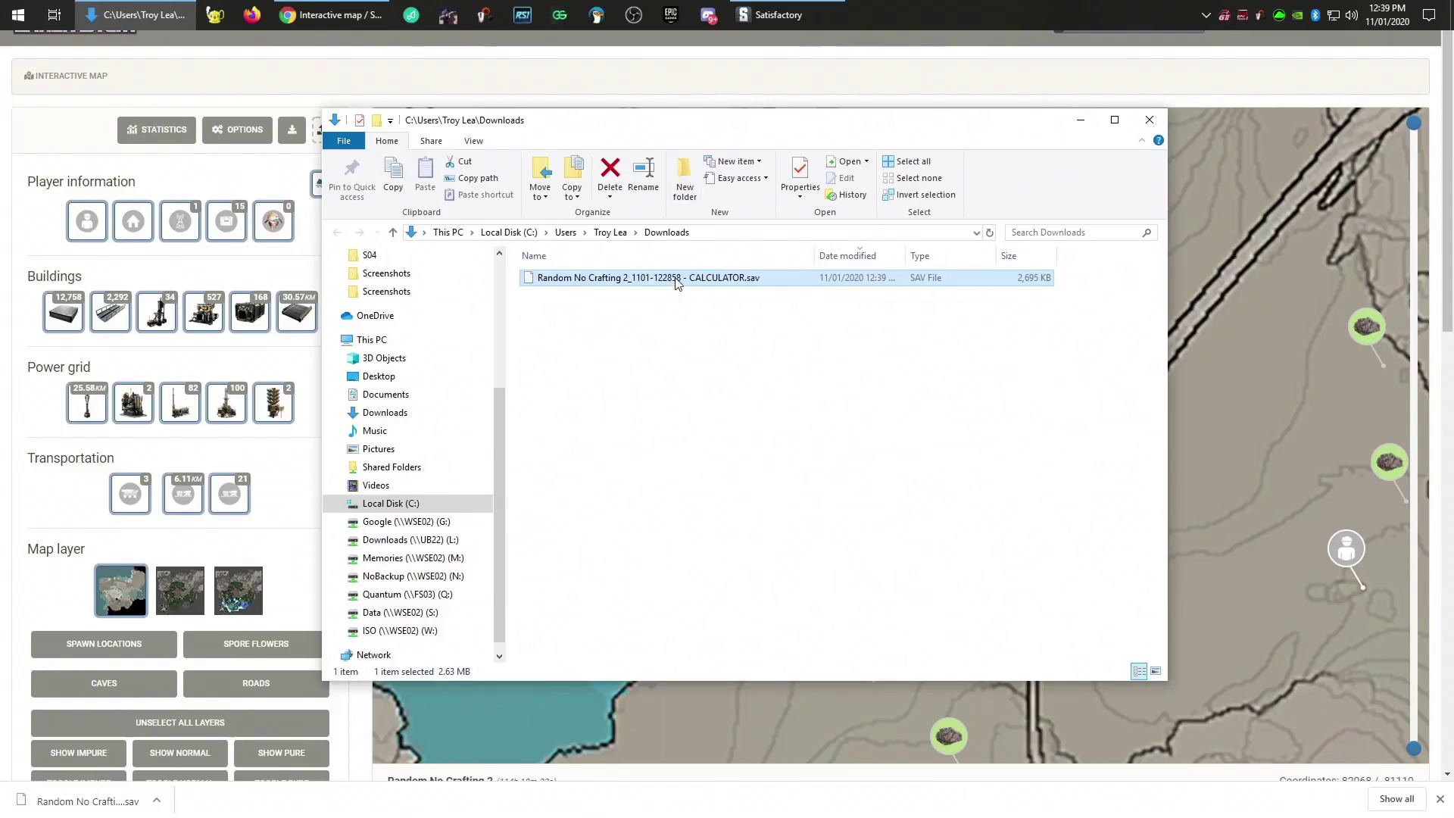
{"action": "right_click", "coordinate": [674, 279]}
{"action": "left_click", "coordinate": [719, 458]}
{"action": "left_click_drag", "start_coordinate": [1453, 227], "coordinate": [613, 103]}
{"action": "right_click", "coordinate": [1080, 426]}
{"action": "right_click", "coordinate": [1083, 433]}
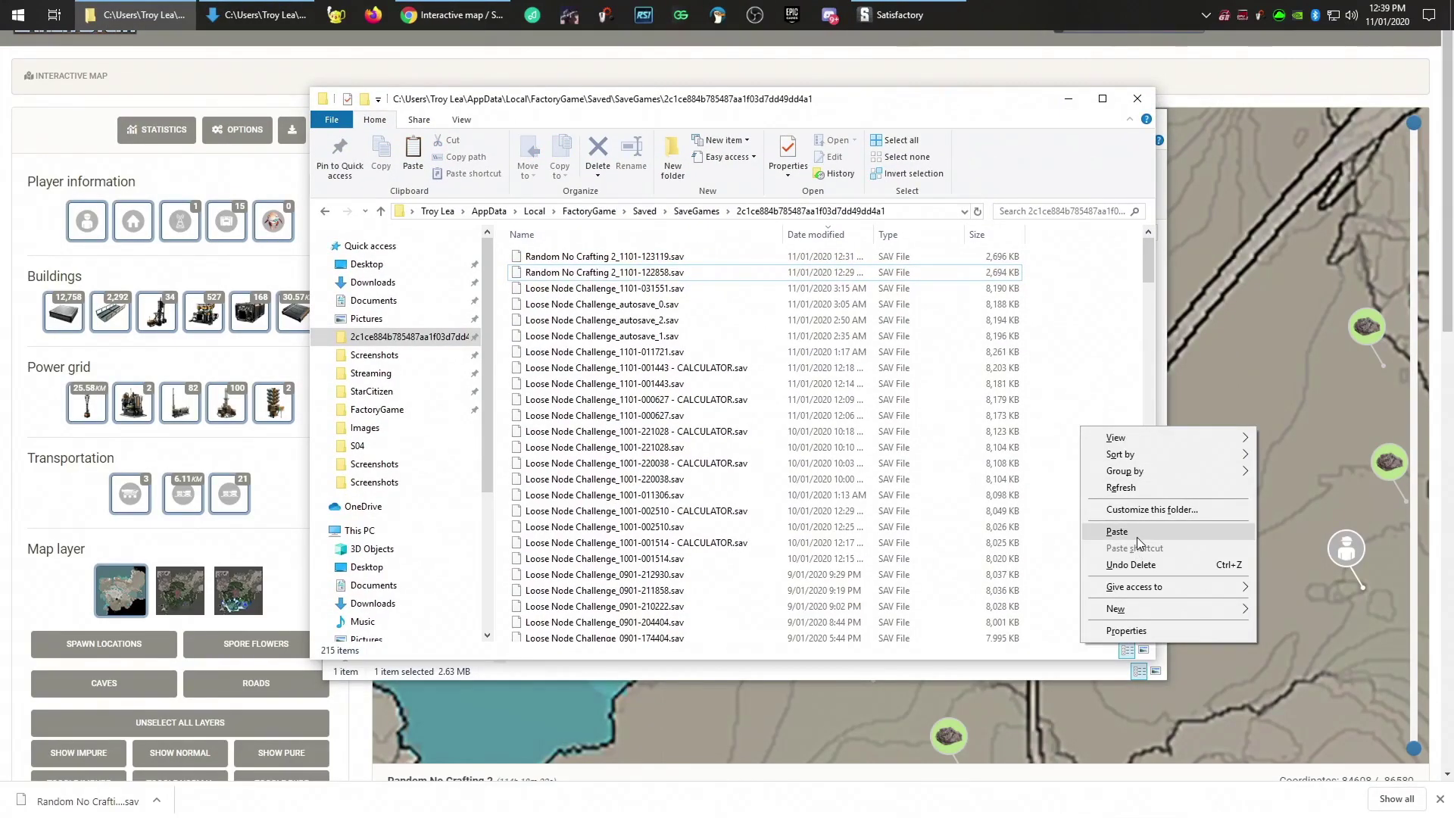
{"action": "left_click", "coordinate": [1138, 537]}
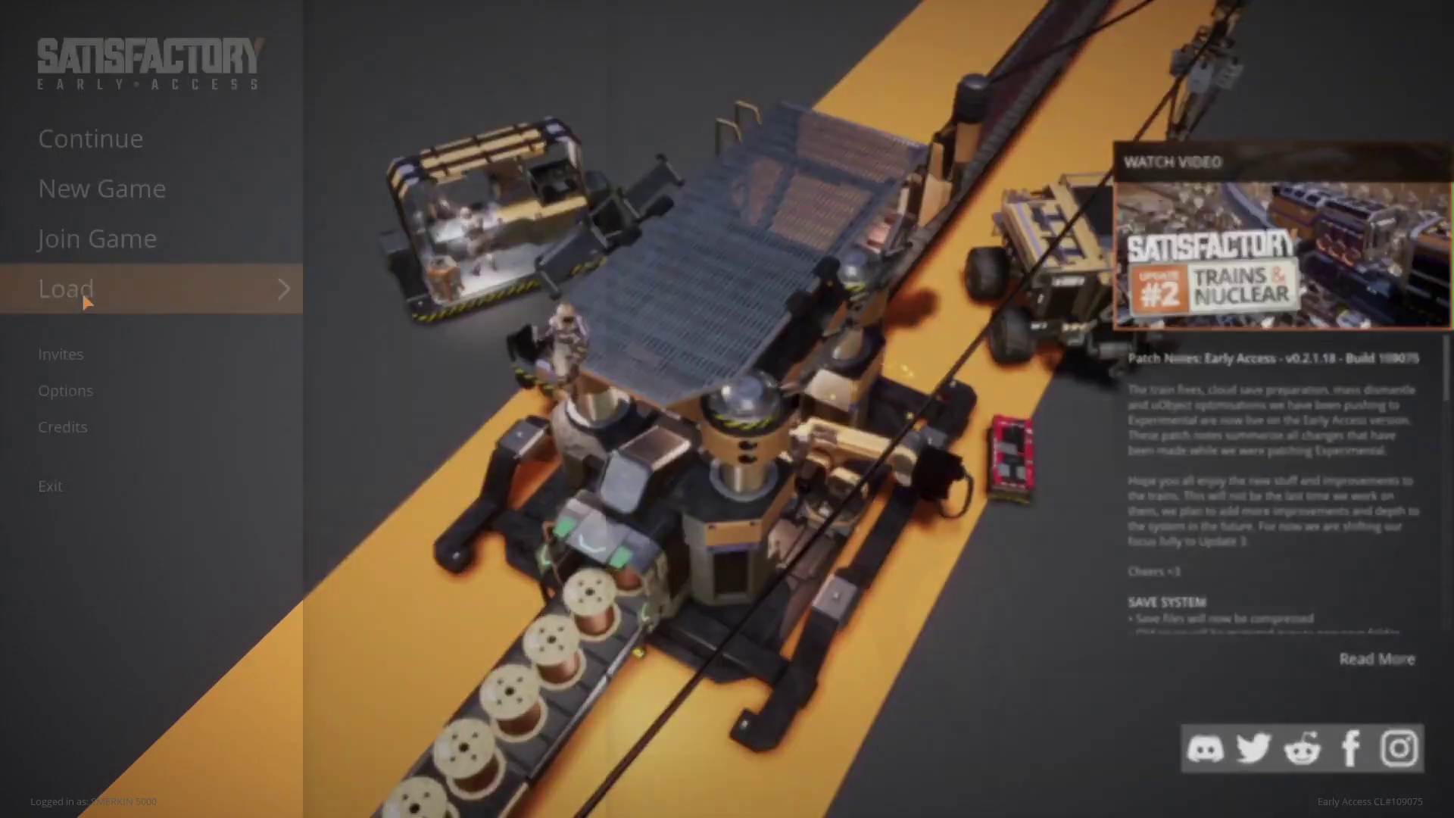
{"action": "left_click", "coordinate": [85, 301]}
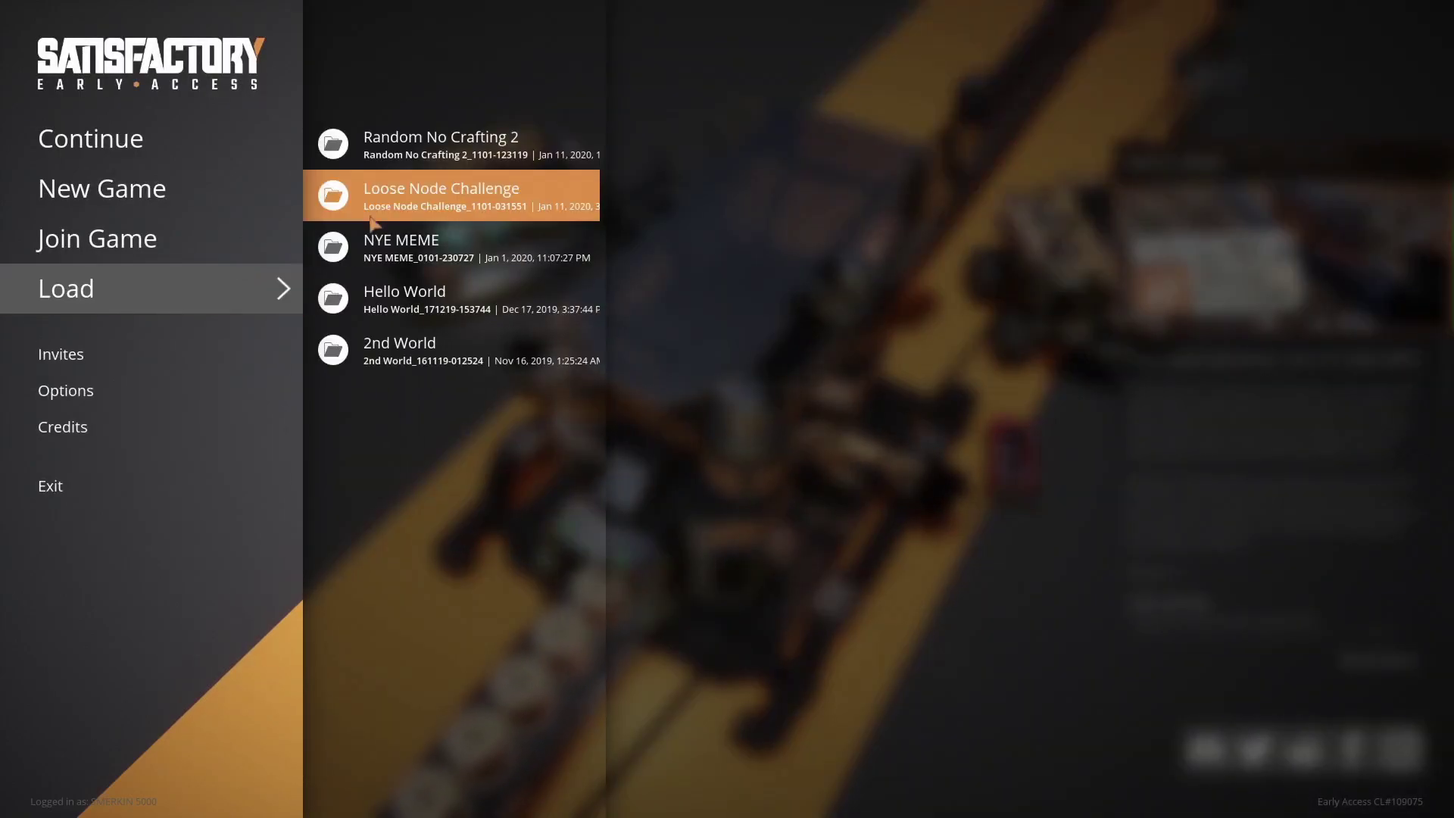
{"action": "left_click", "coordinate": [439, 159]}
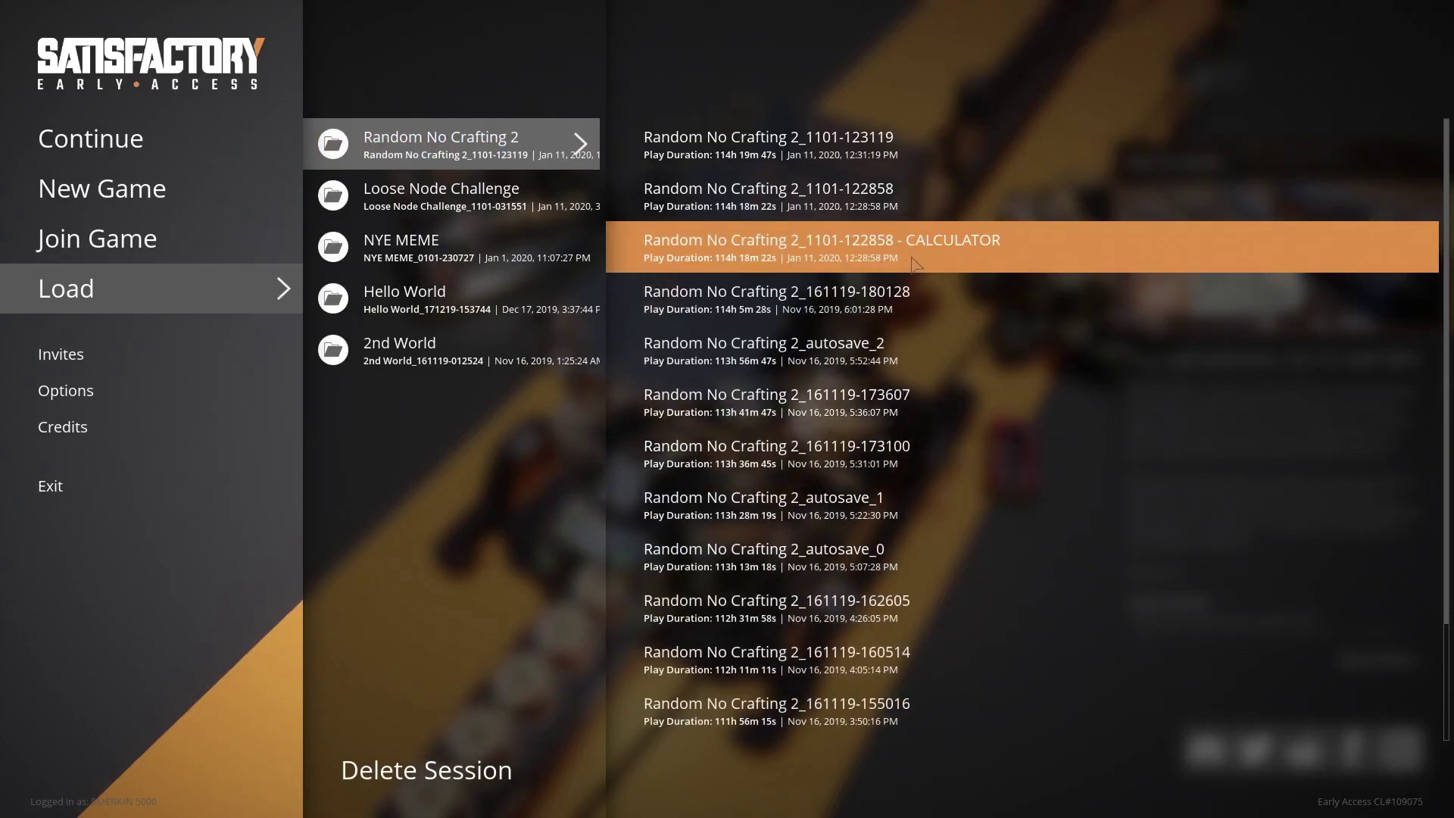
{"action": "left_click", "coordinate": [914, 263]}
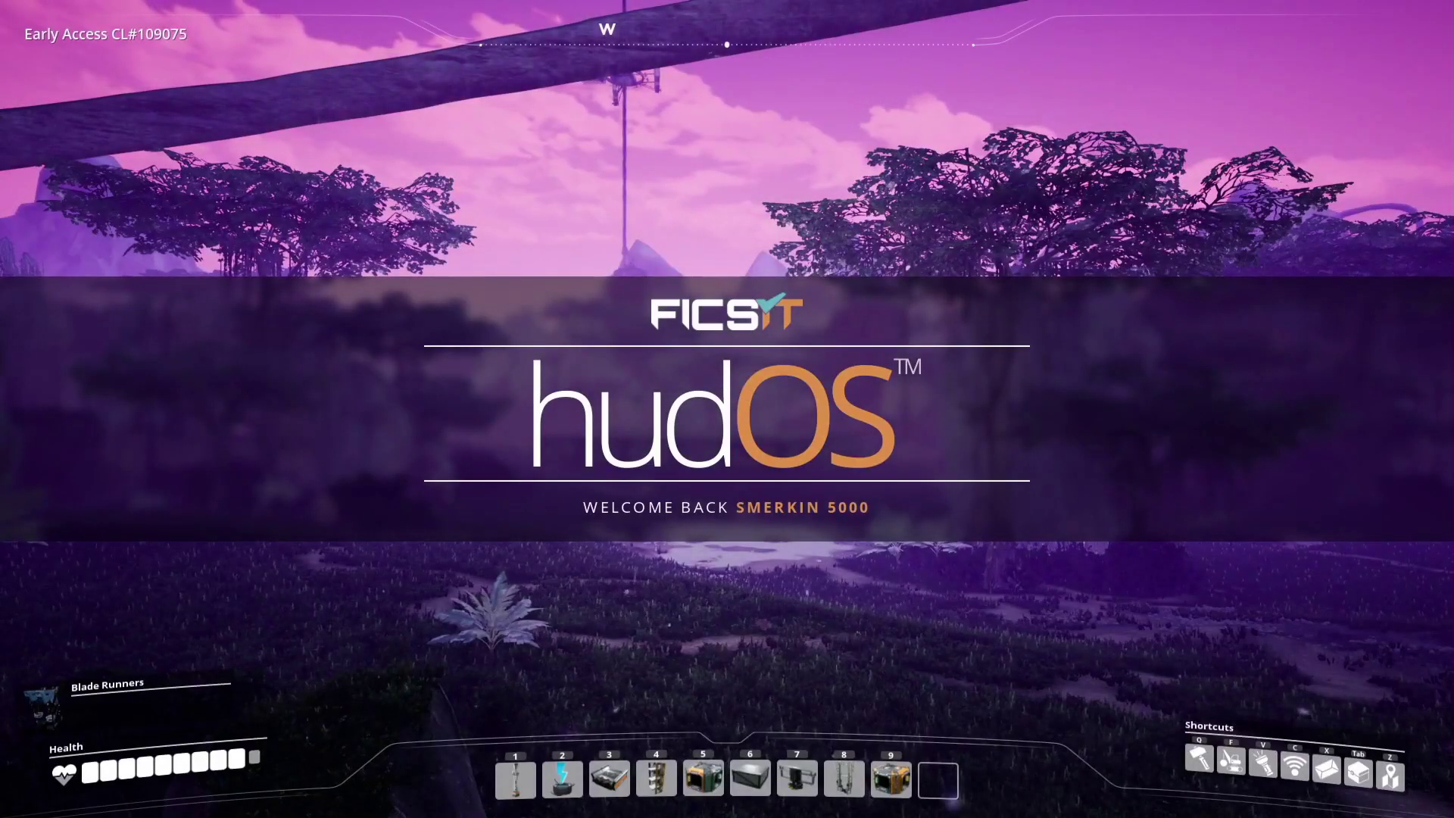
Walk to the generated foundation platform, get on top of it and inspect its surface.
{"action": "key", "text": "w"}
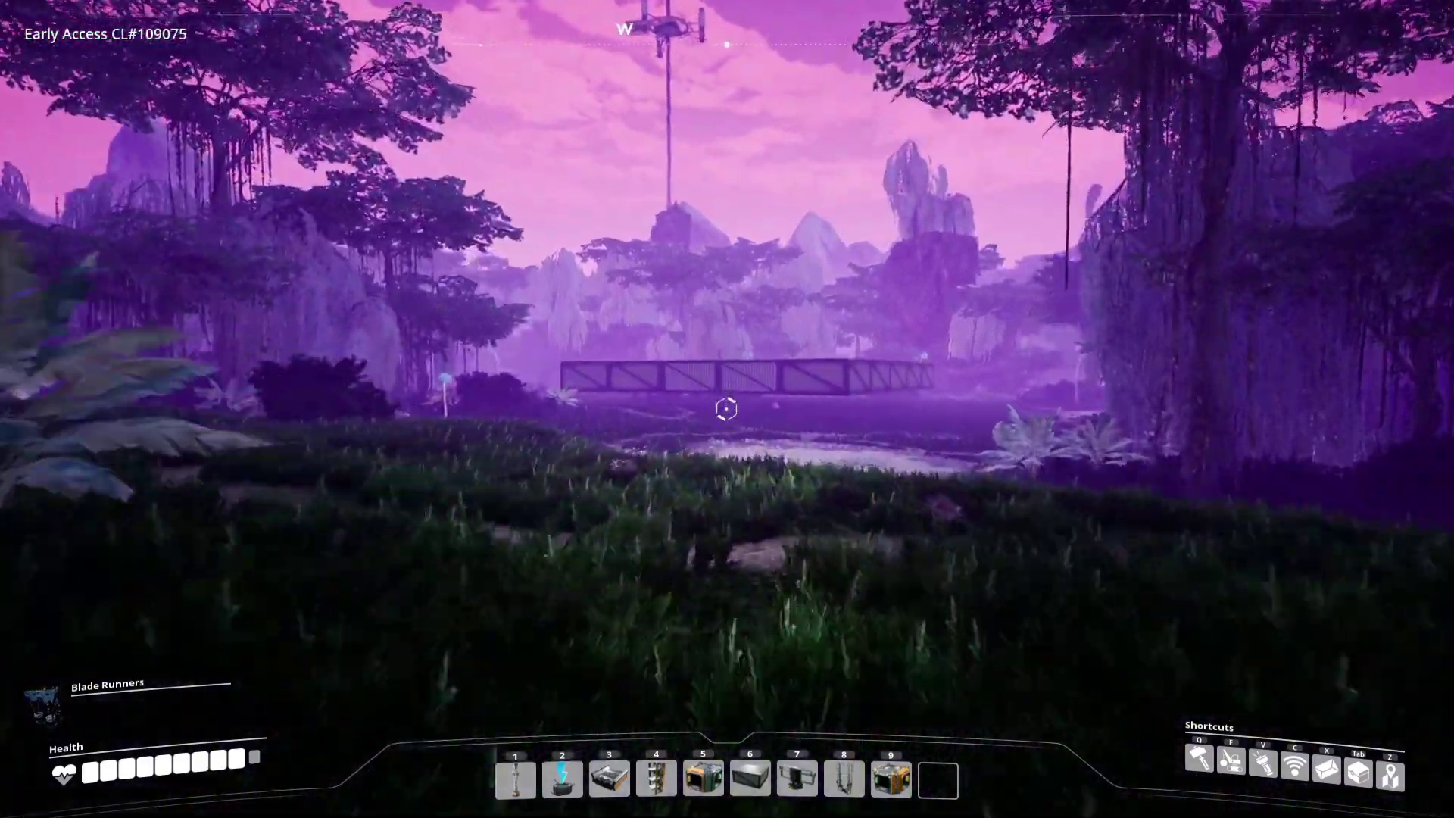
{"action": "key", "text": "w"}
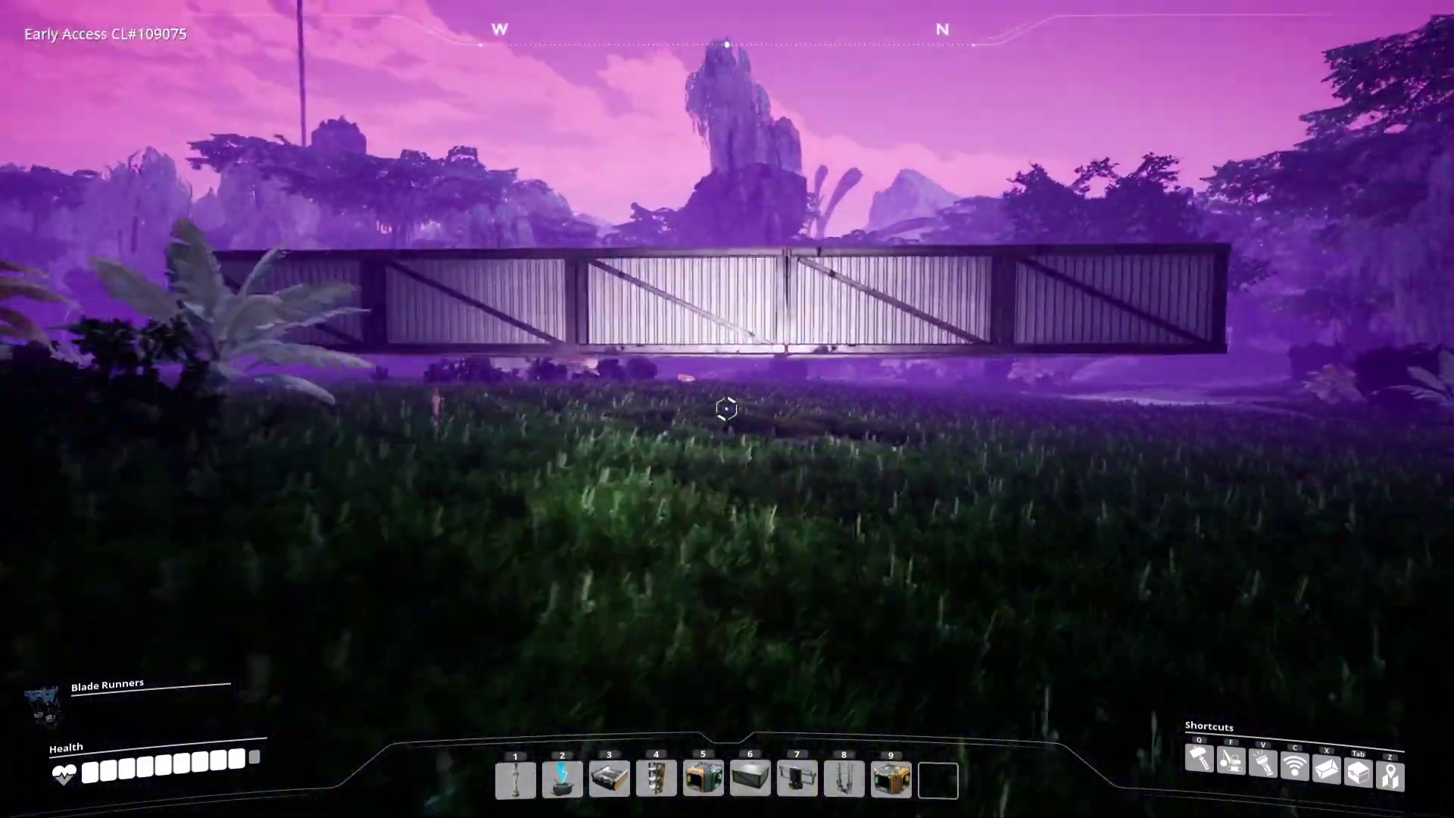
{"action": "key", "text": "q"}
{"action": "left_click", "coordinate": [318, 338]}
{"action": "left_click", "coordinate": [417, 265]}
{"action": "right_click", "coordinate": [726, 409]}
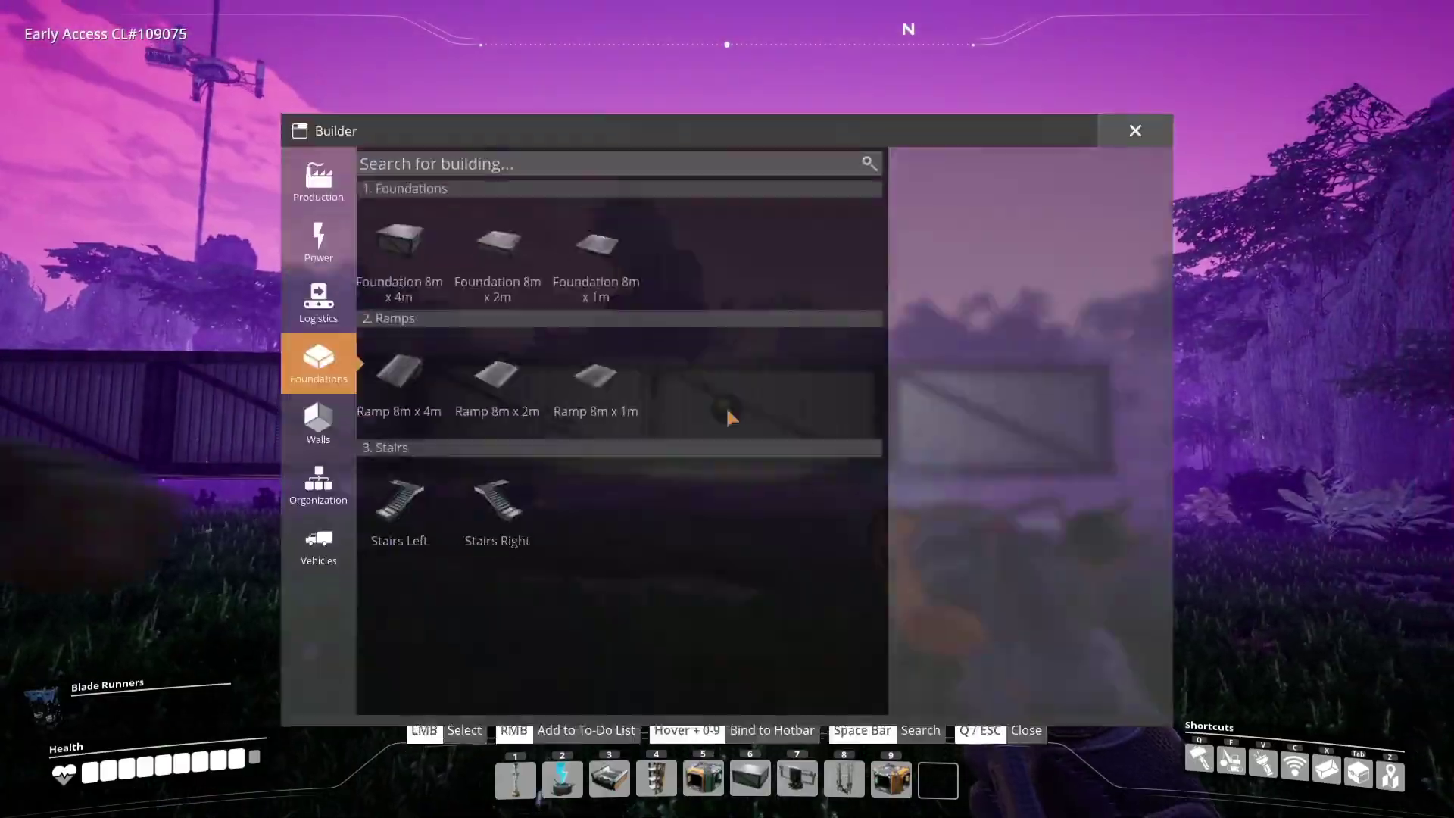
{"action": "left_click", "coordinate": [726, 409]}
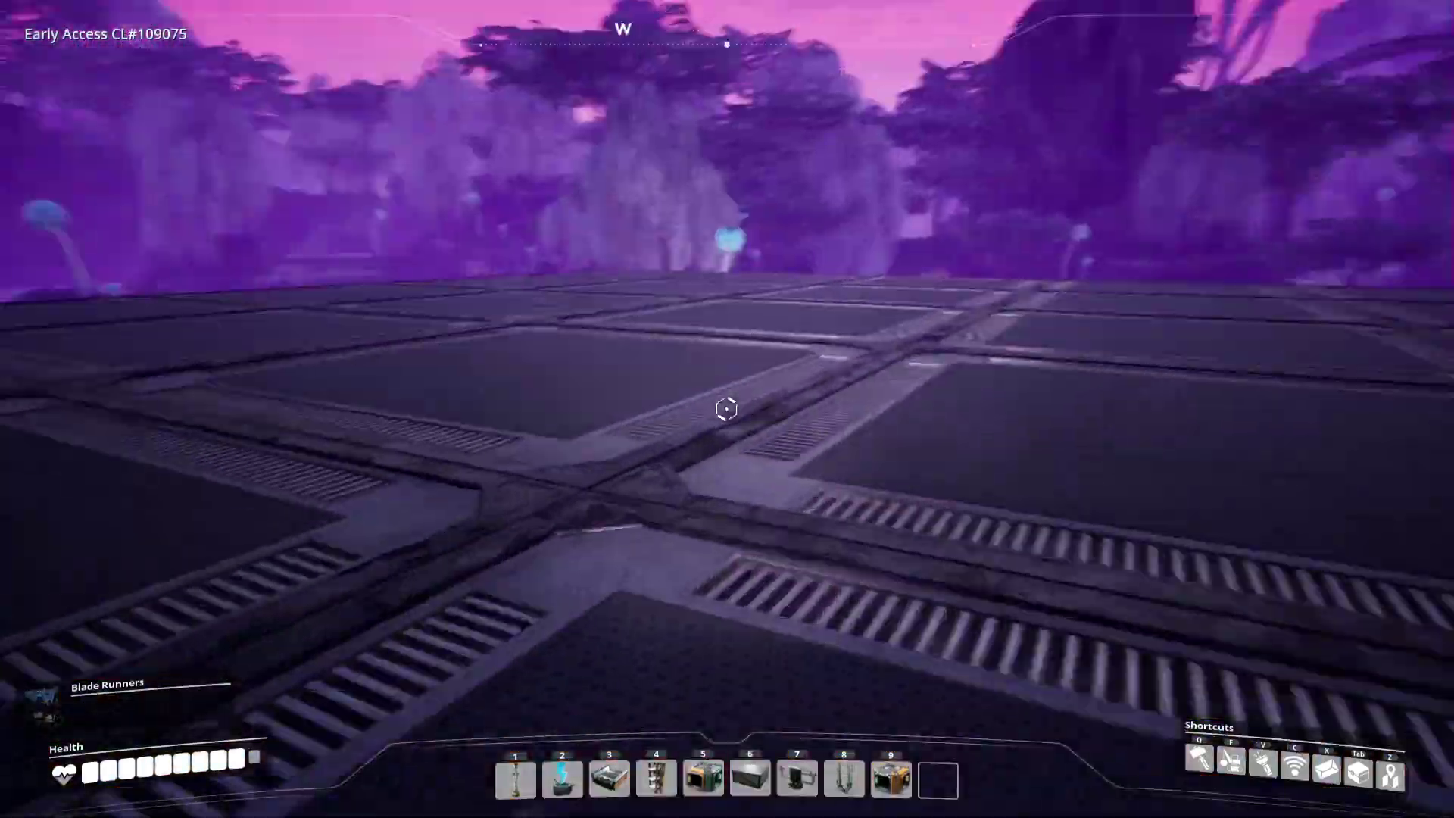
{"action": "key", "text": "w"}
{"action": "key", "text": "w"}
{"action": "key", "text": "w"}
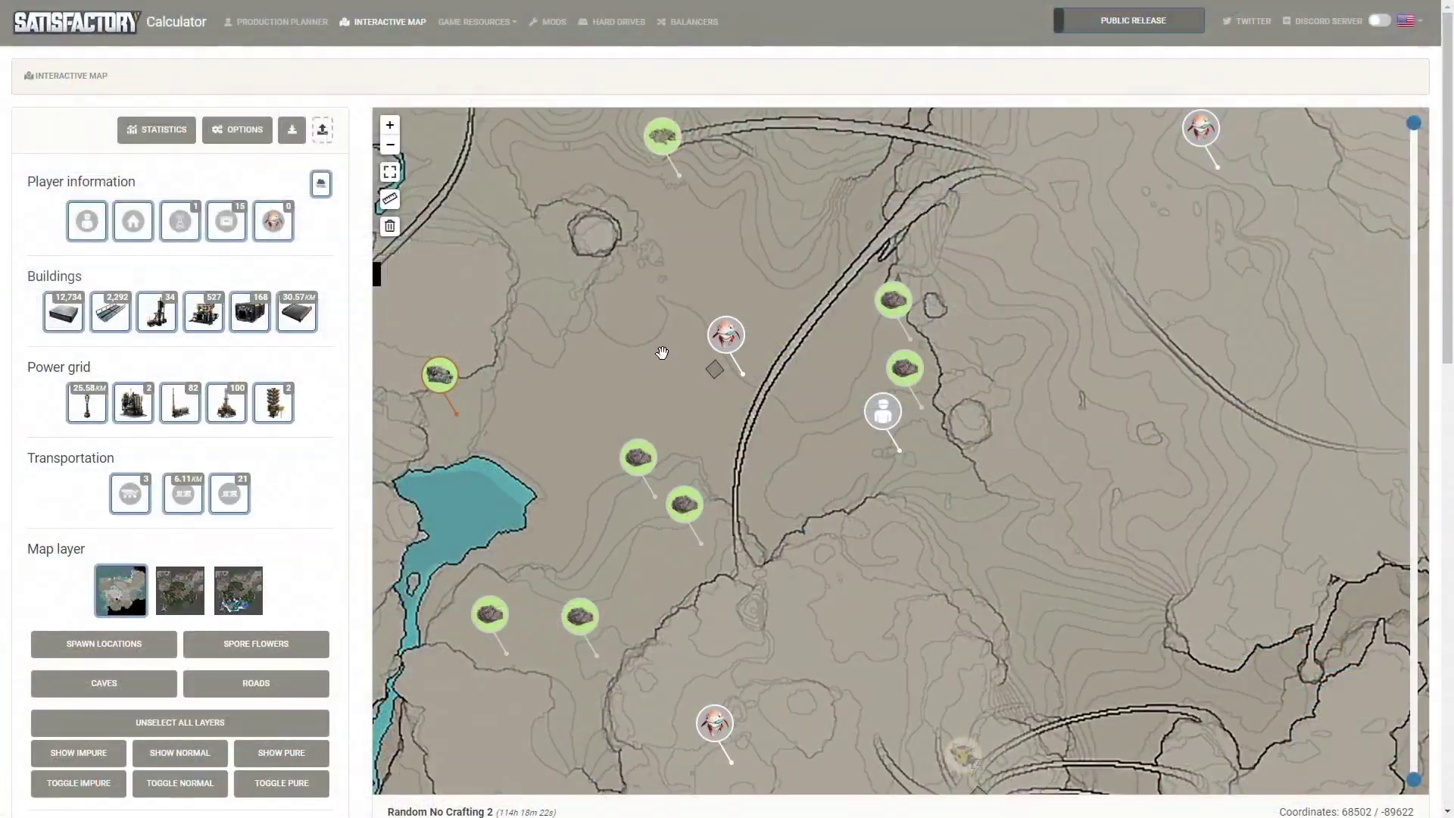
Spawn a circle with outer radius 5 around the single "Foundation 8m x 4m" on the map.
{"action": "scroll", "coordinate": [662, 350], "scroll_direction": "up", "scroll_amount": 2}
{"action": "left_click_drag", "start_coordinate": [661, 351], "coordinate": [720, 411]}
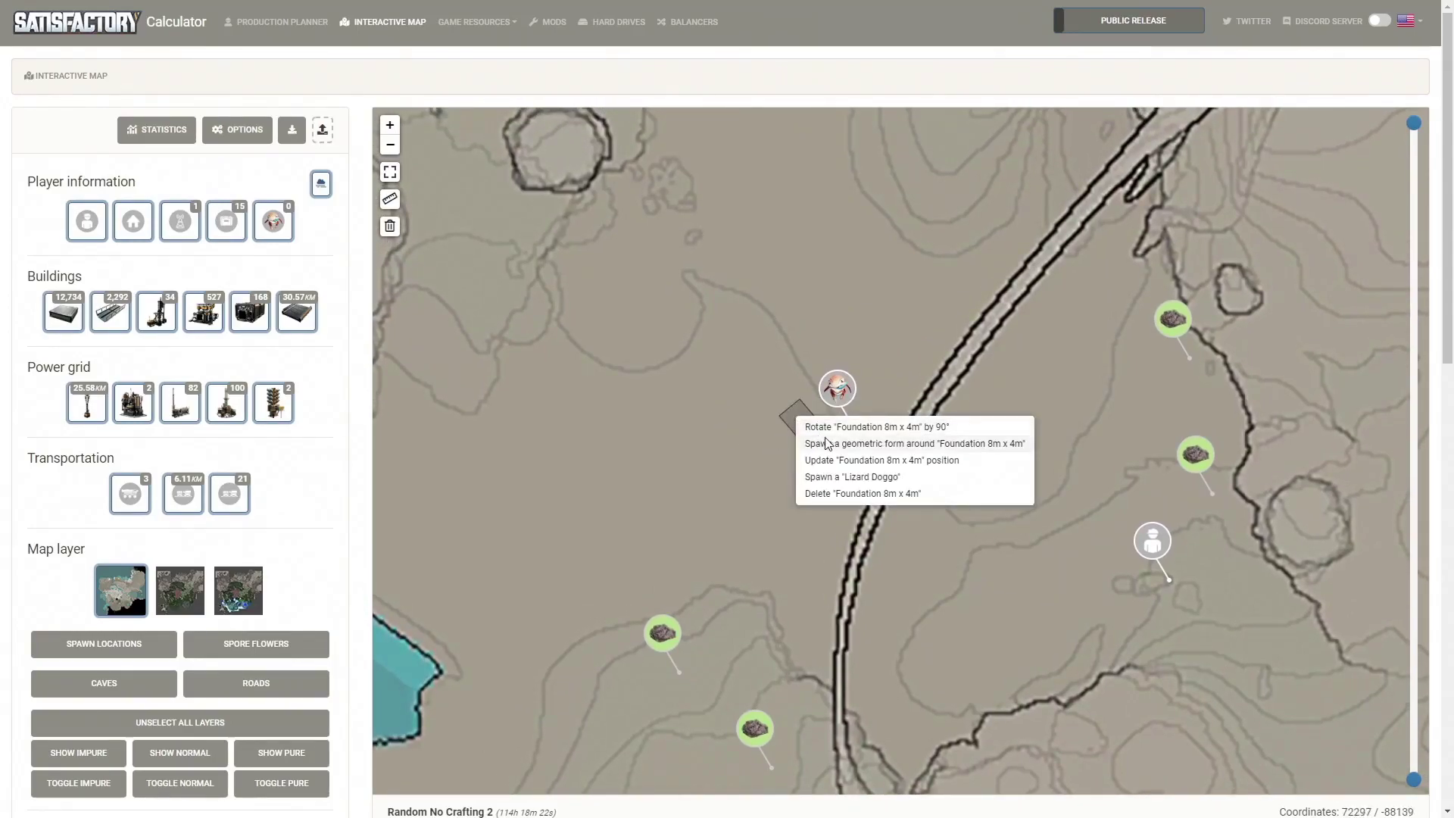
{"action": "left_click", "coordinate": [823, 443]}
{"action": "left_click", "coordinate": [878, 461]}
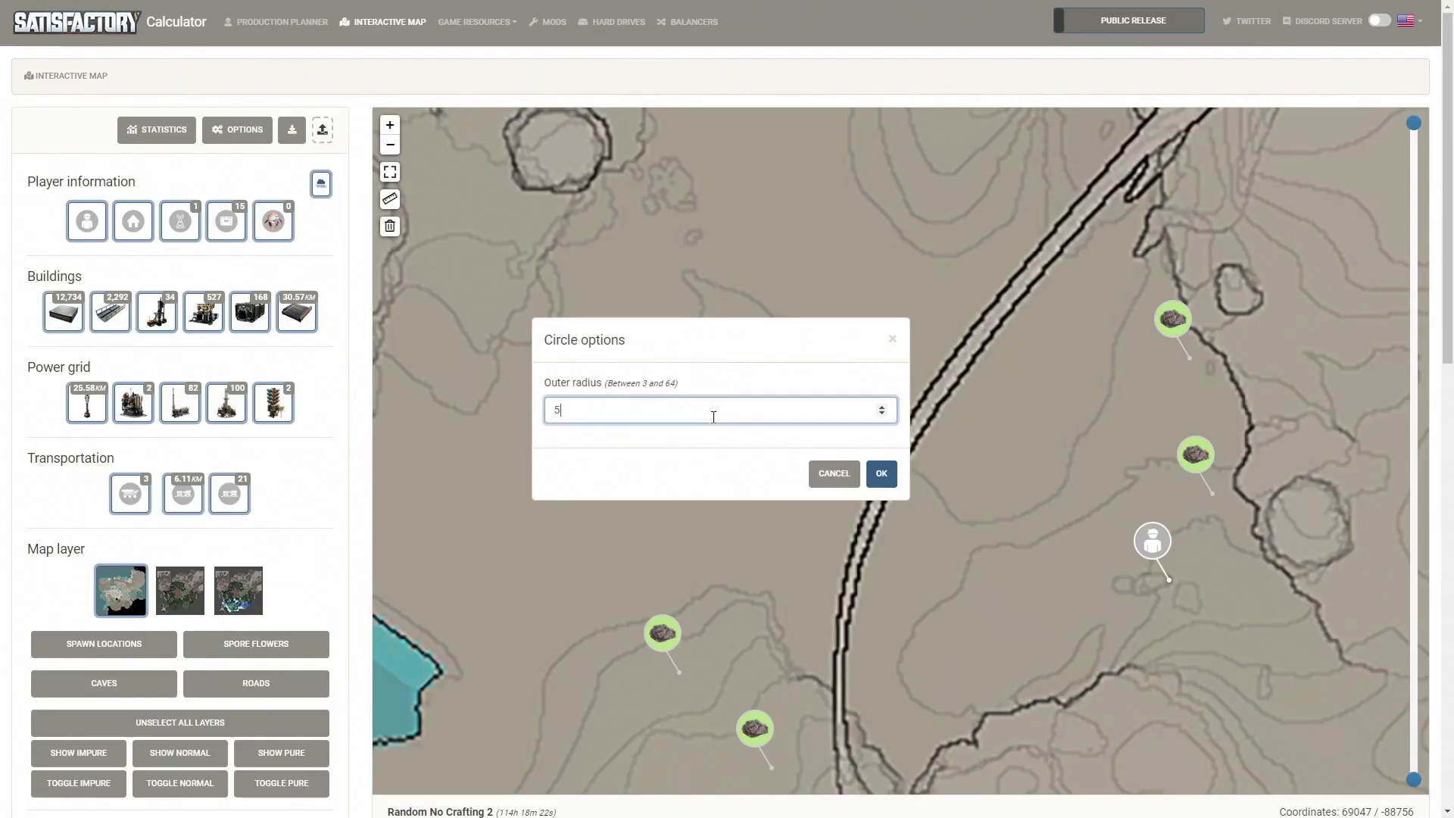
{"action": "left_click", "coordinate": [882, 474]}
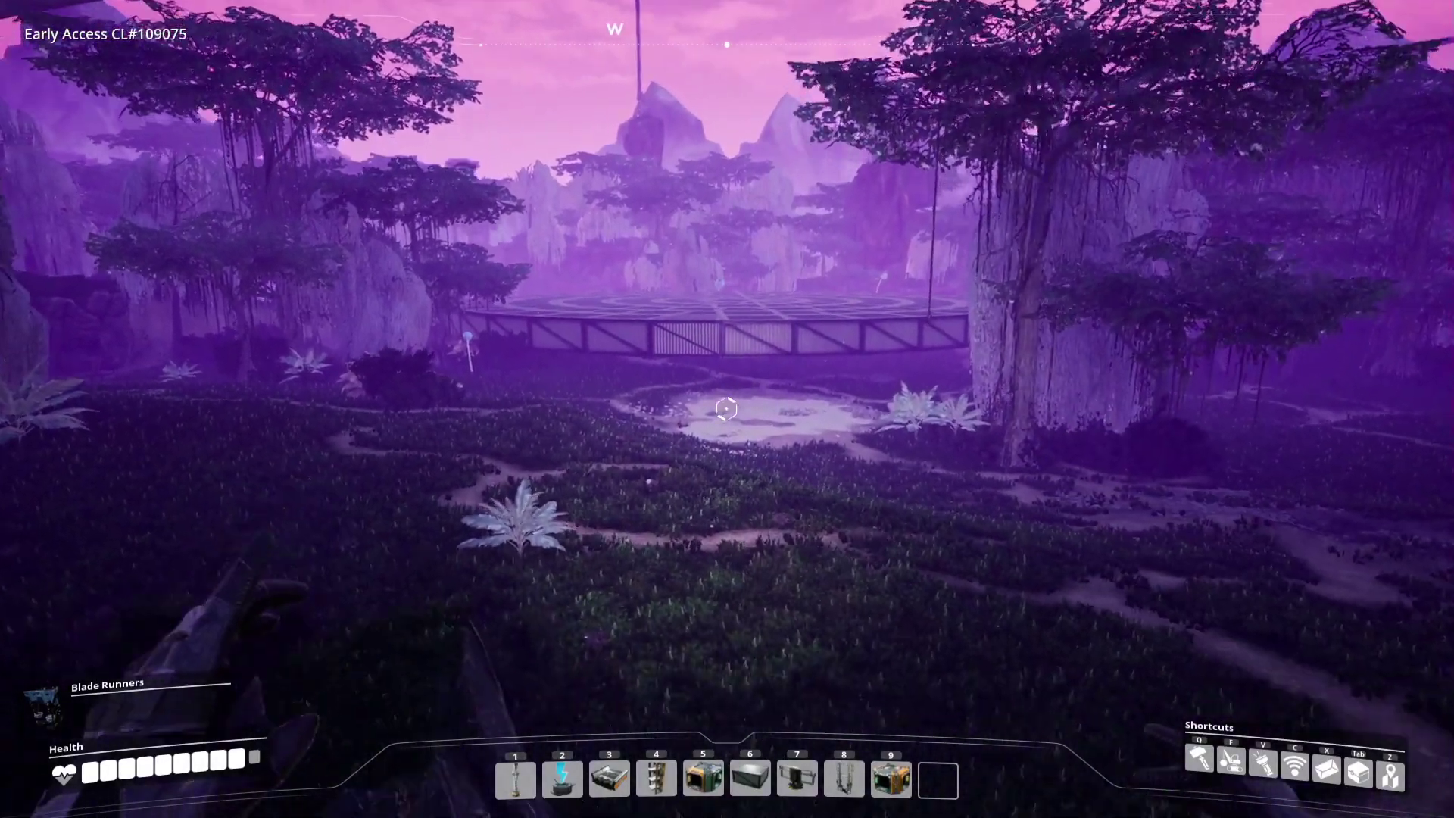
In Satisfactory, walk to the generated circular platform, get on top of it and inspect its surface.
{"action": "key", "text": "w"}
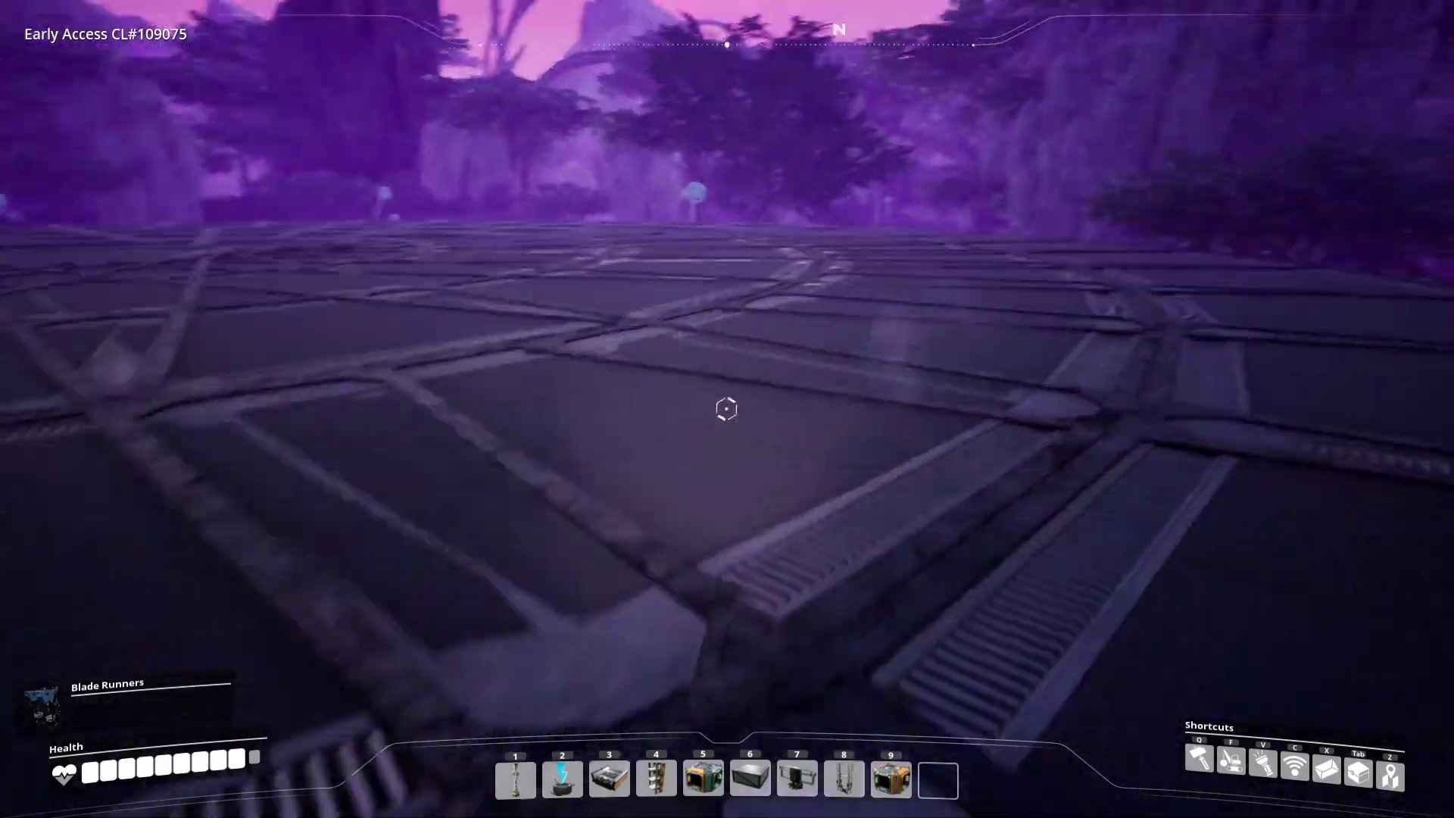
{"action": "key", "text": "space"}
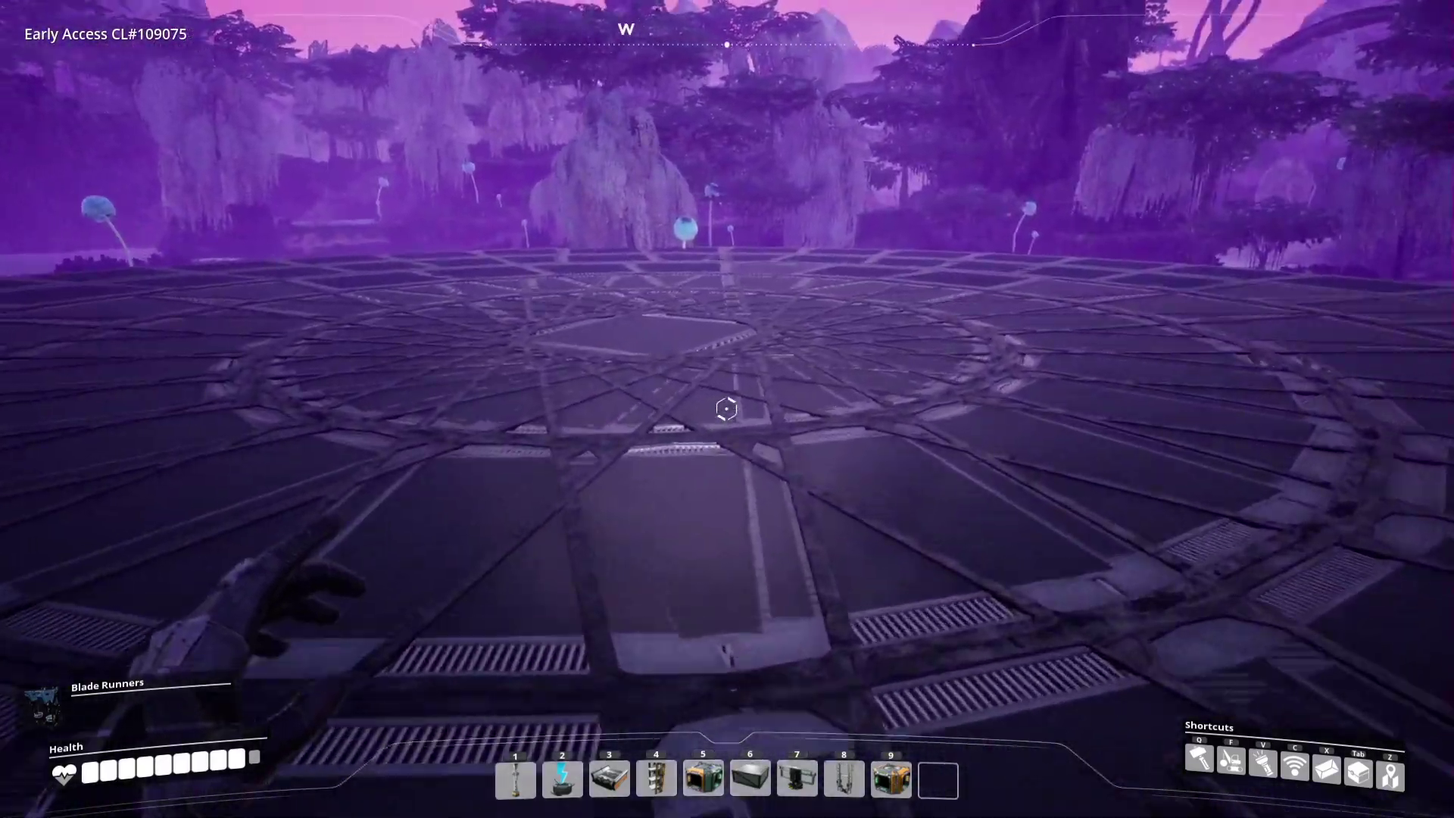
{"action": "key", "text": "w"}
{"action": "key", "text": "space"}
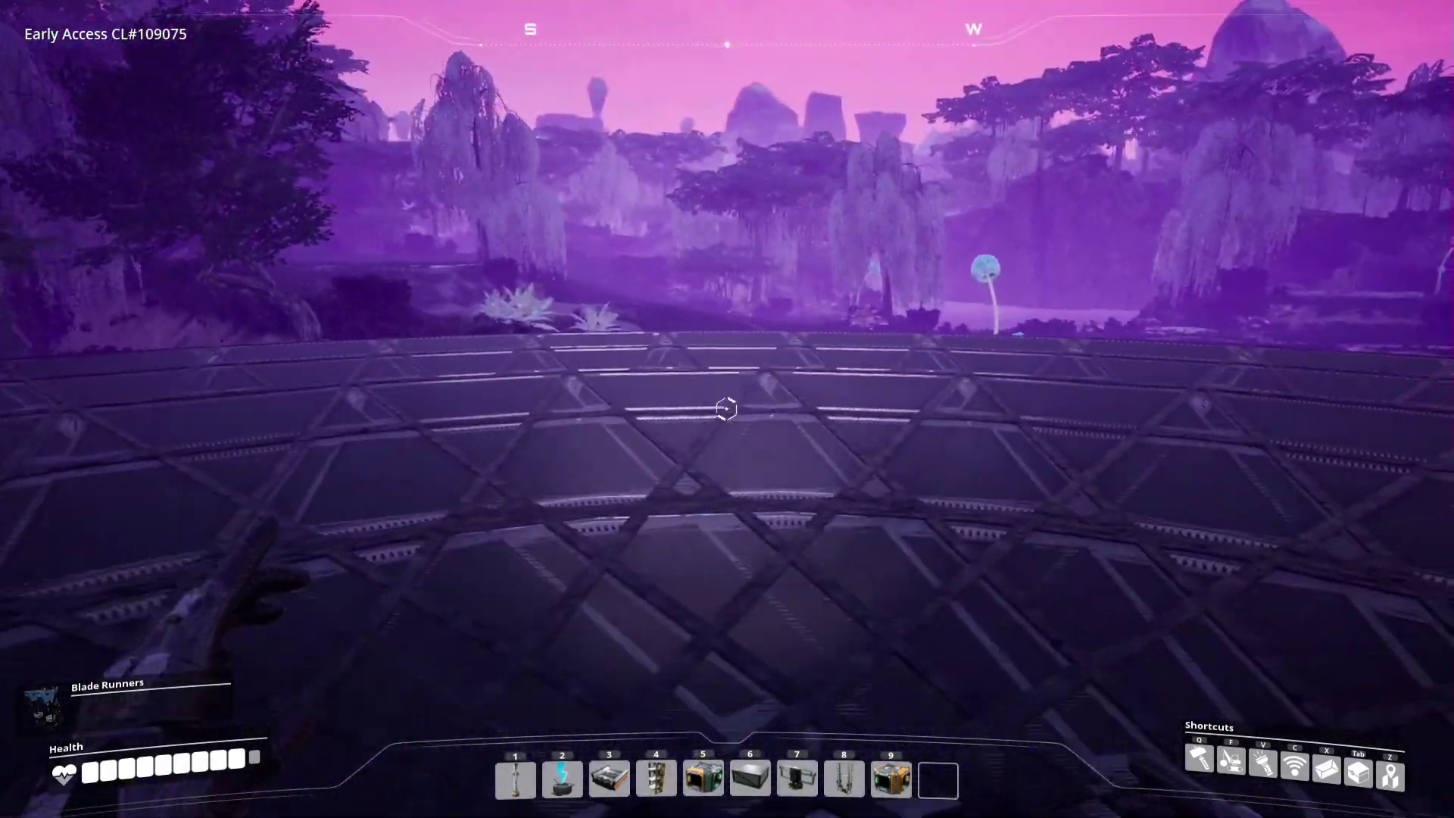
Stack Foundation 8m x 4m blocks into a vertical tower at the centre of the circular platform.
{"action": "key", "text": "q"}
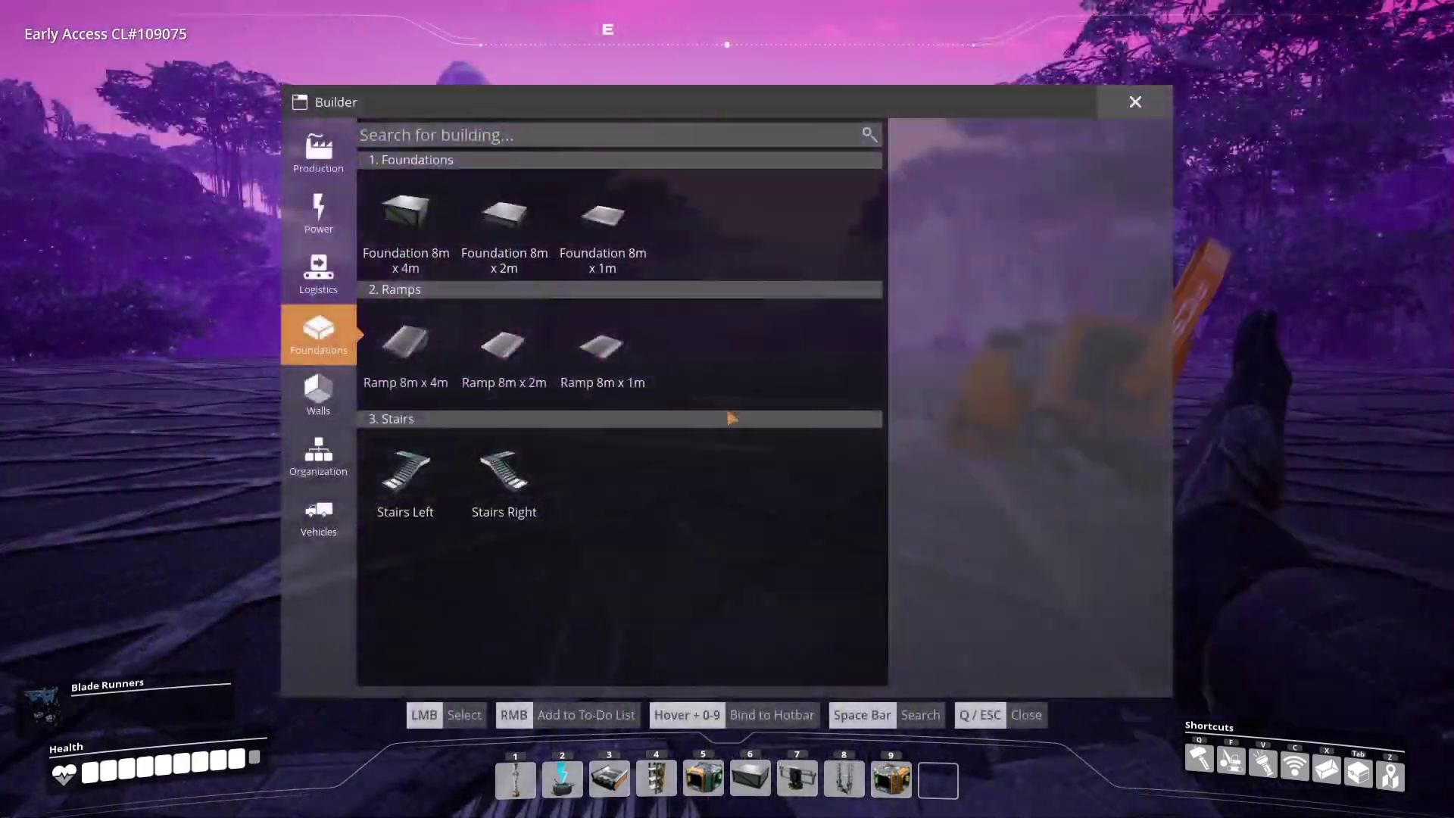
{"action": "left_click", "coordinate": [610, 216]}
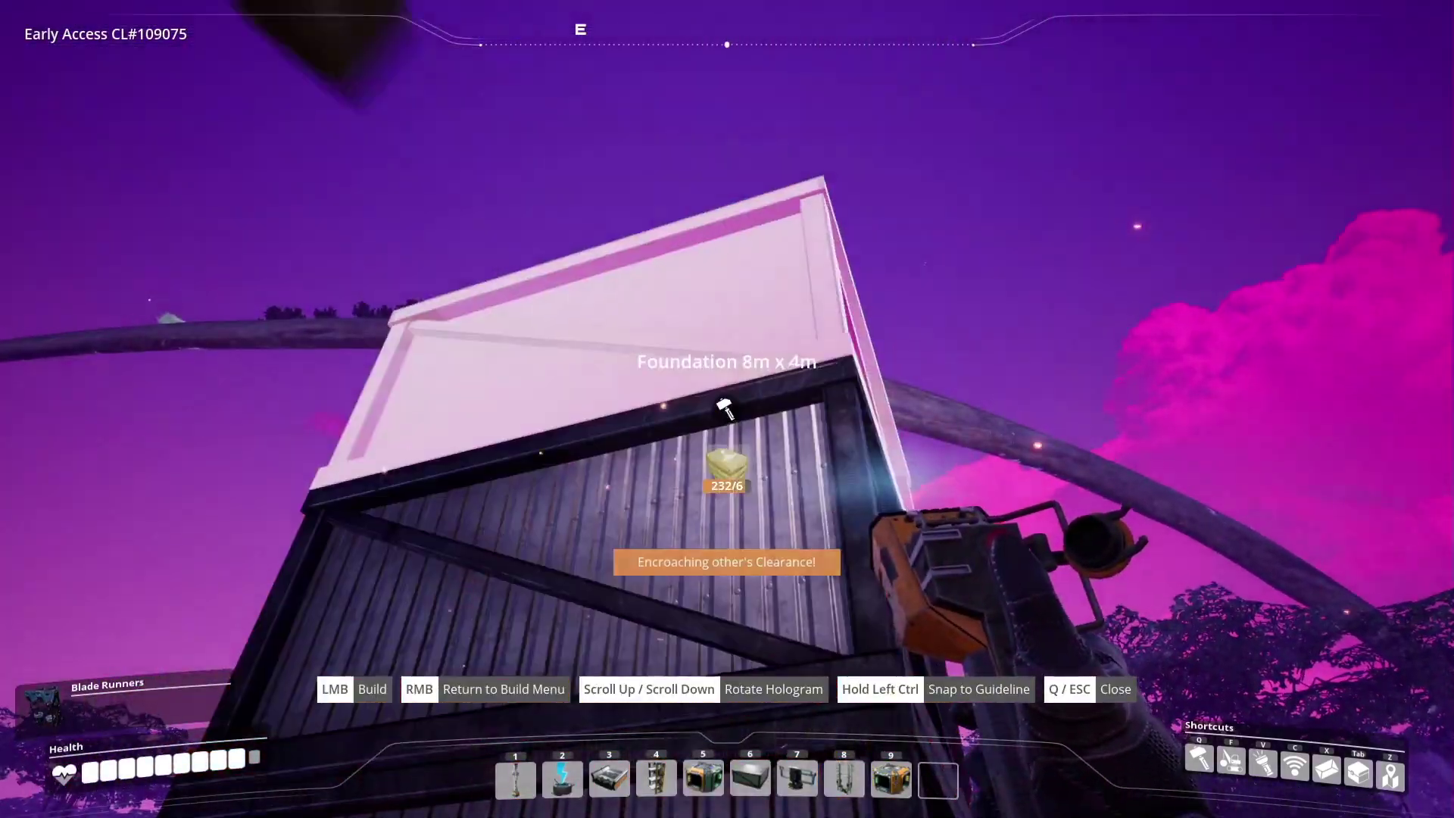
{"action": "left_click", "coordinate": [727, 409]}
{"action": "left_click", "coordinate": [727, 409]}
{"action": "key", "text": "q"}
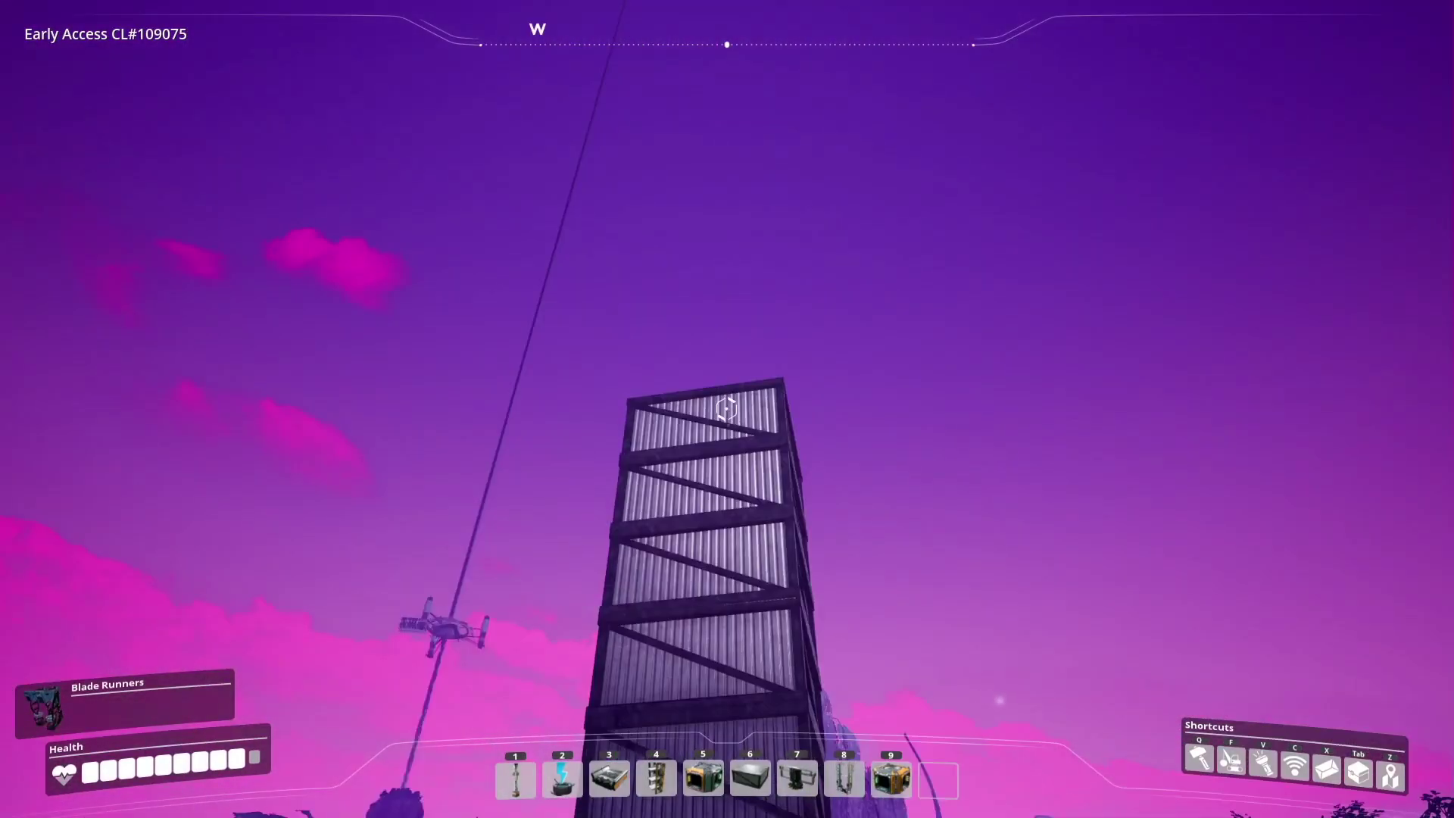
Build a Foundation 8m x 1m above the tower and dismantle the foundations beneath it so that it floats.
{"action": "key", "text": "q"}
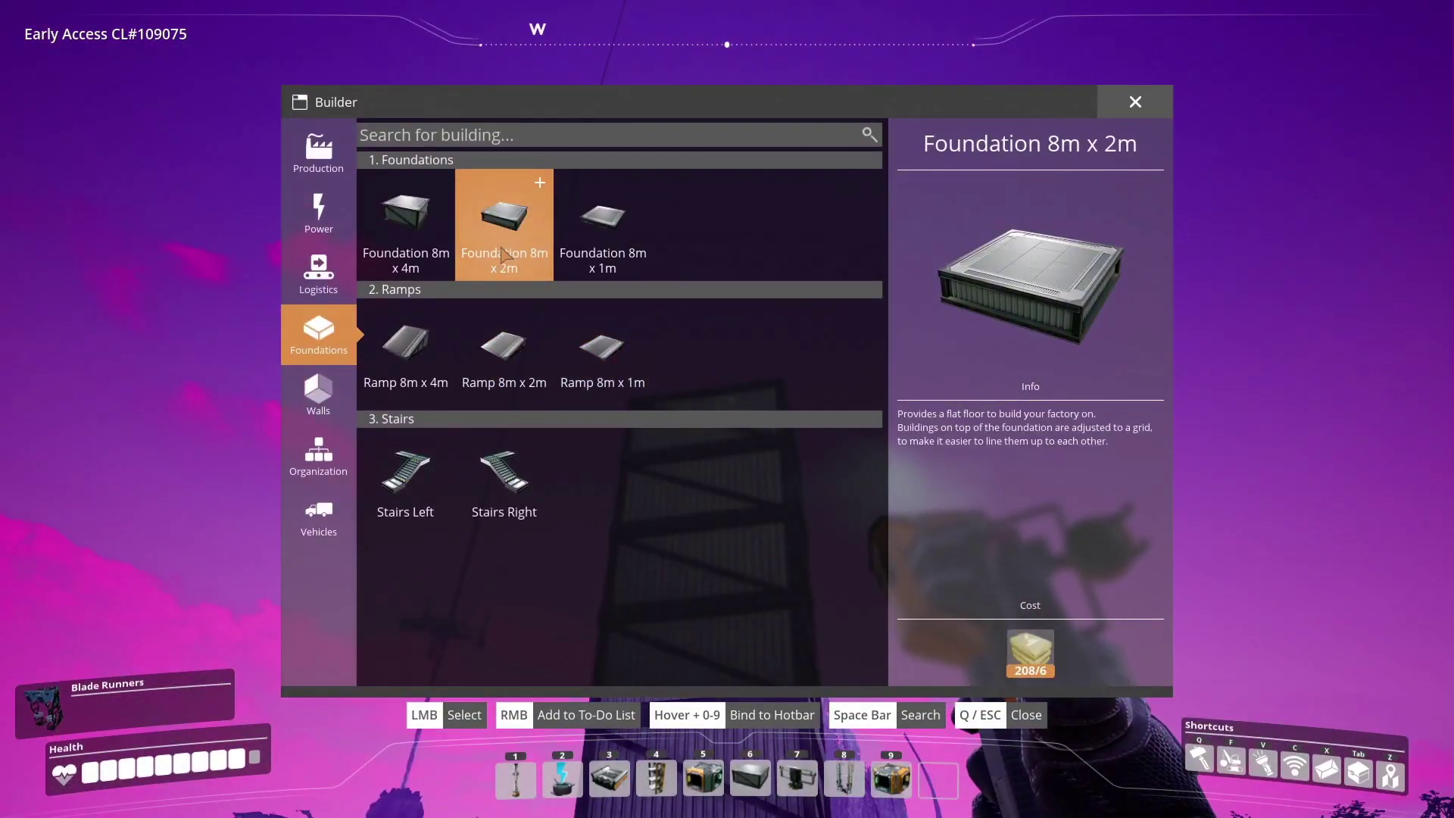
{"action": "left_click", "coordinate": [596, 253]}
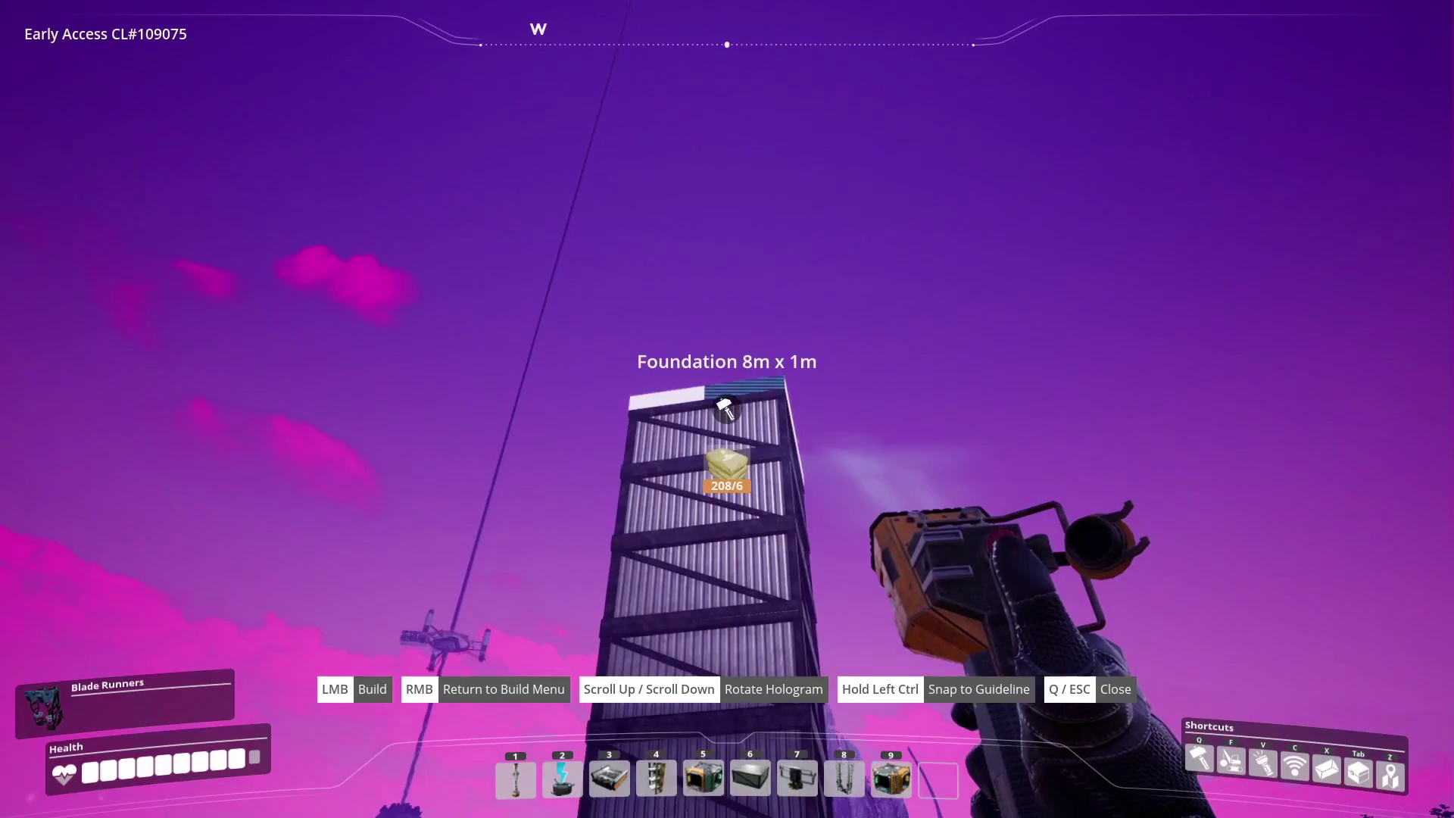
{"action": "key", "text": "f"}
{"action": "left_click", "coordinate": [727, 409]}
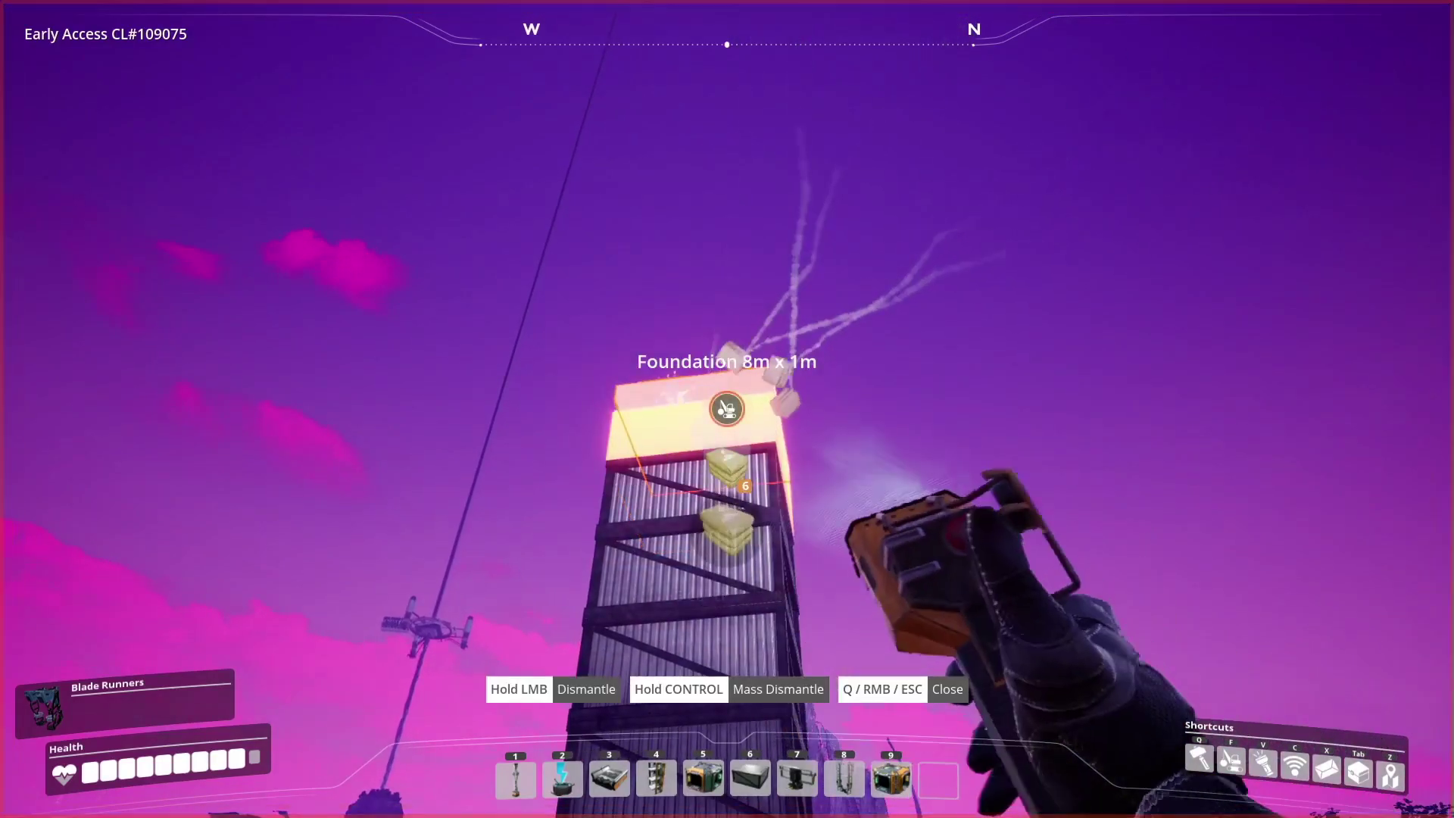
{"action": "key", "text": "q"}
{"action": "left_click", "coordinate": [598, 235]}
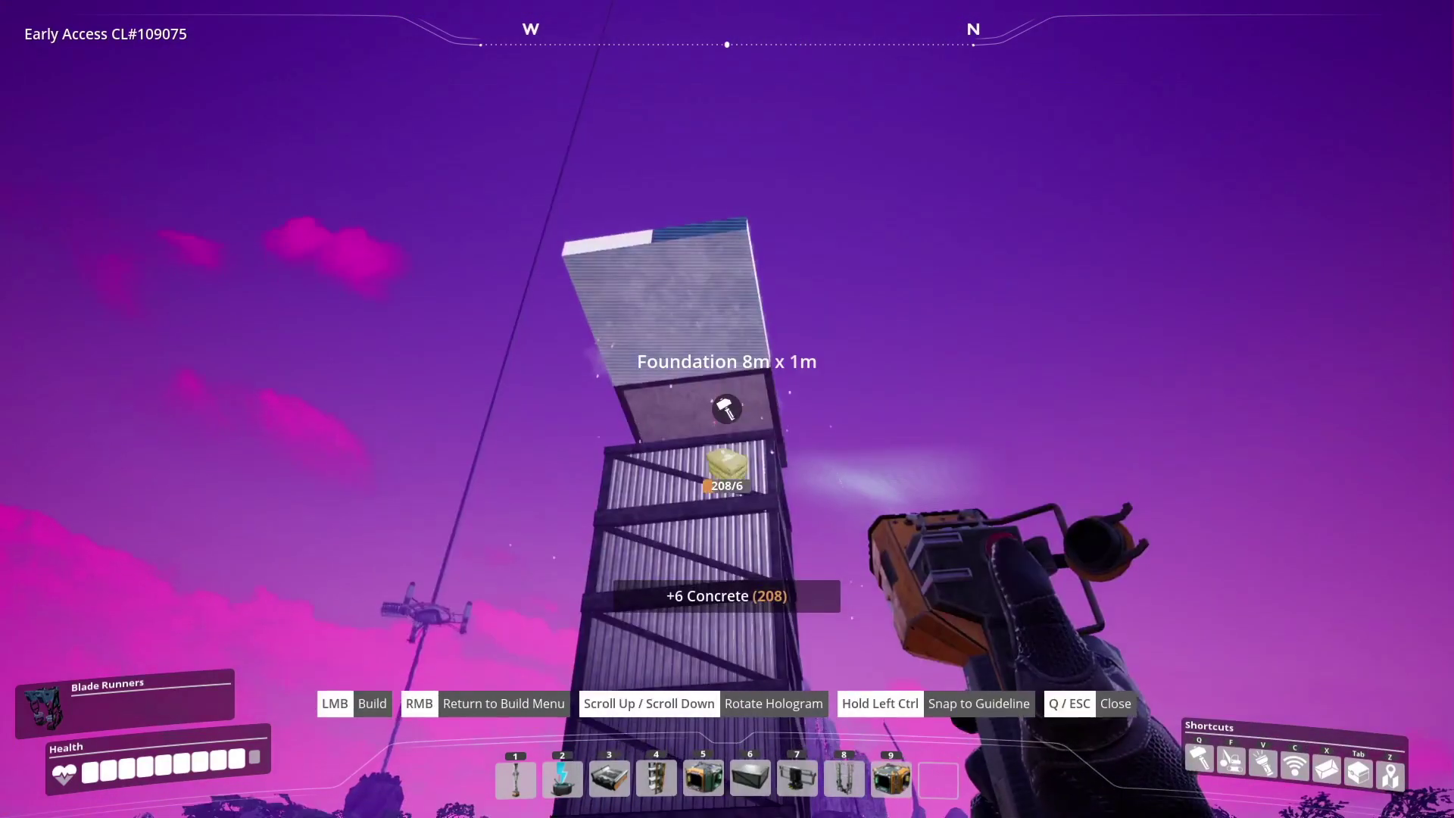
{"action": "left_click", "coordinate": [727, 409]}
{"action": "key", "text": "f"}
{"action": "left_click", "coordinate": [727, 409]}
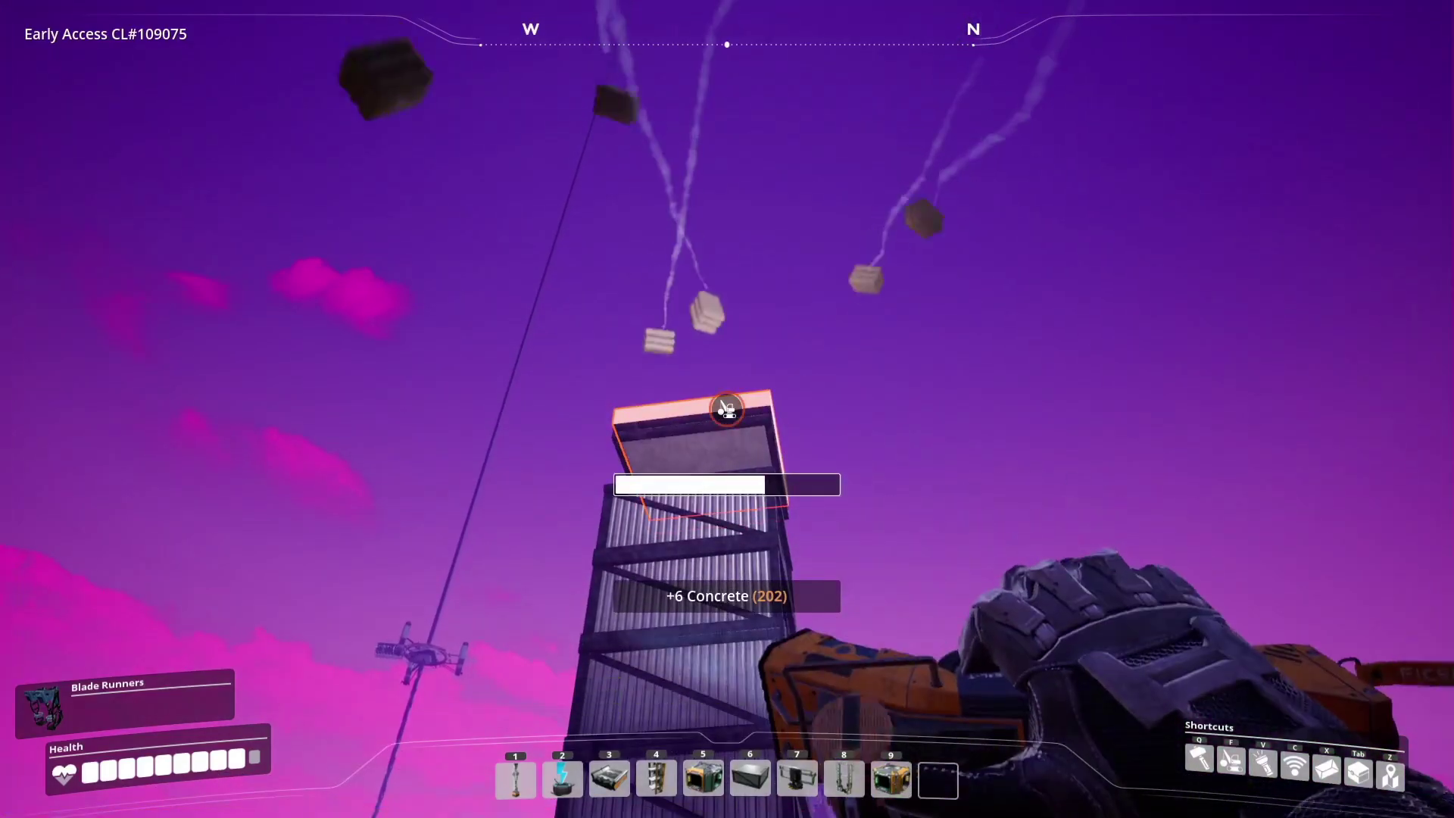
{"action": "key", "text": "f"}
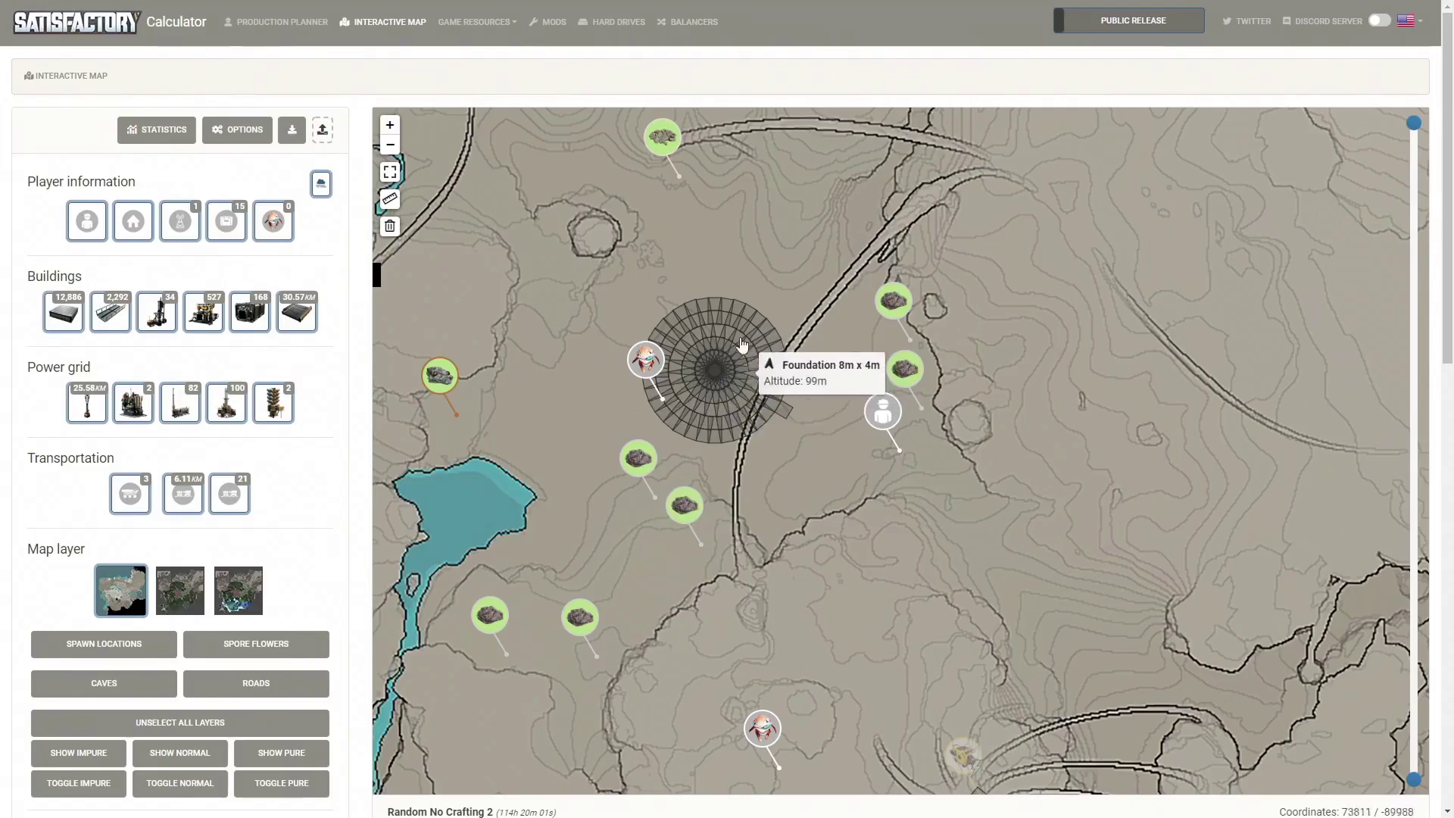
On the interactive map, raise the minimum altitude filter until only the highest foundation at the circle's centre is shown.
{"action": "scroll", "coordinate": [819, 408], "scroll_direction": "up", "scroll_amount": 1}
{"action": "left_click_drag", "start_coordinate": [816, 390], "coordinate": [1223, 574]}
{"action": "scroll", "coordinate": [1062, 513], "scroll_direction": "up", "scroll_amount": 1}
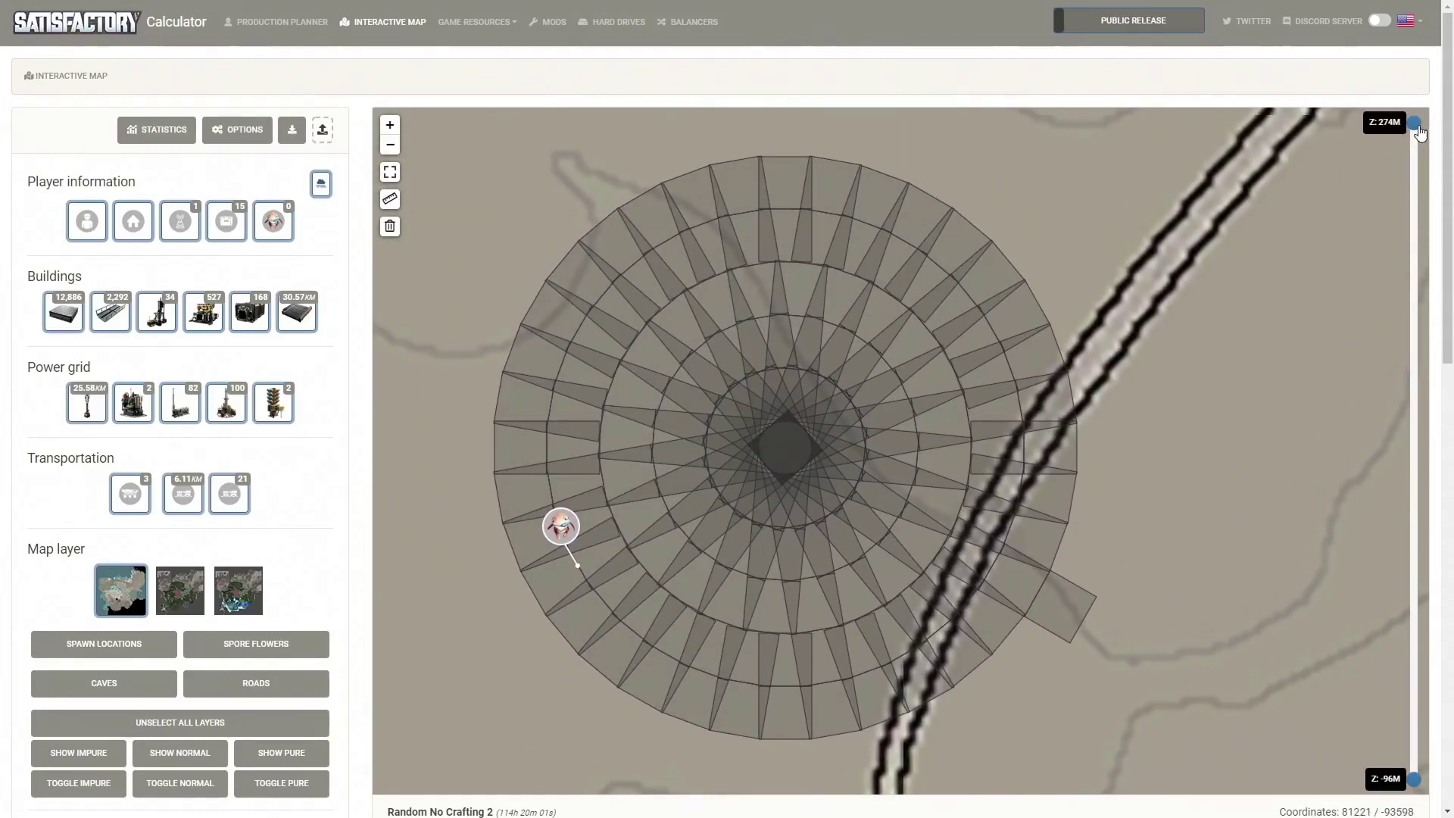
{"action": "mouse_move", "coordinate": [1413, 786]}
{"action": "left_click_drag", "start_coordinate": [1415, 782], "coordinate": [1414, 517]}
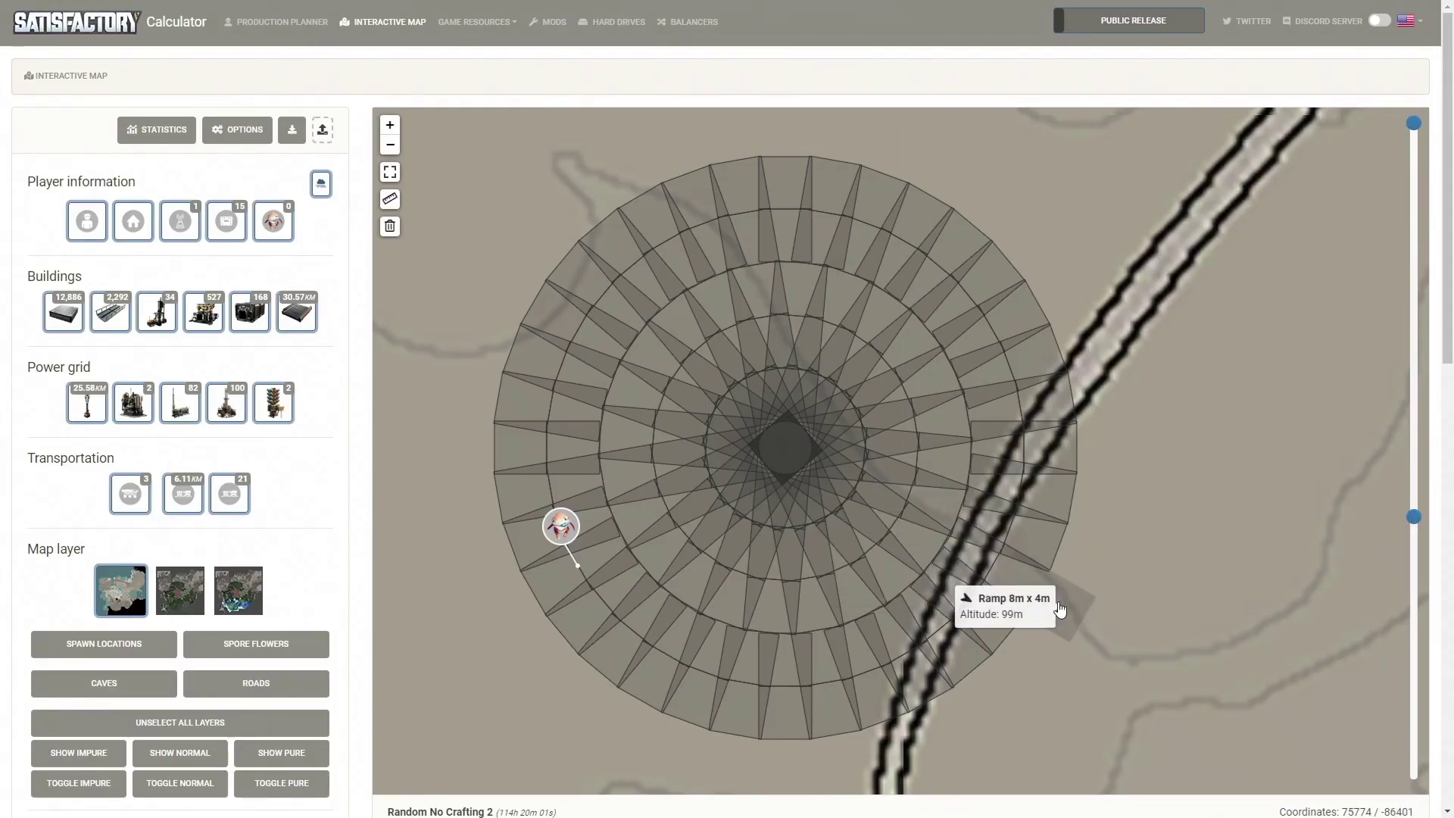
{"action": "mouse_move", "coordinate": [1412, 527]}
{"action": "left_click_drag", "start_coordinate": [1418, 524], "coordinate": [1419, 390]}
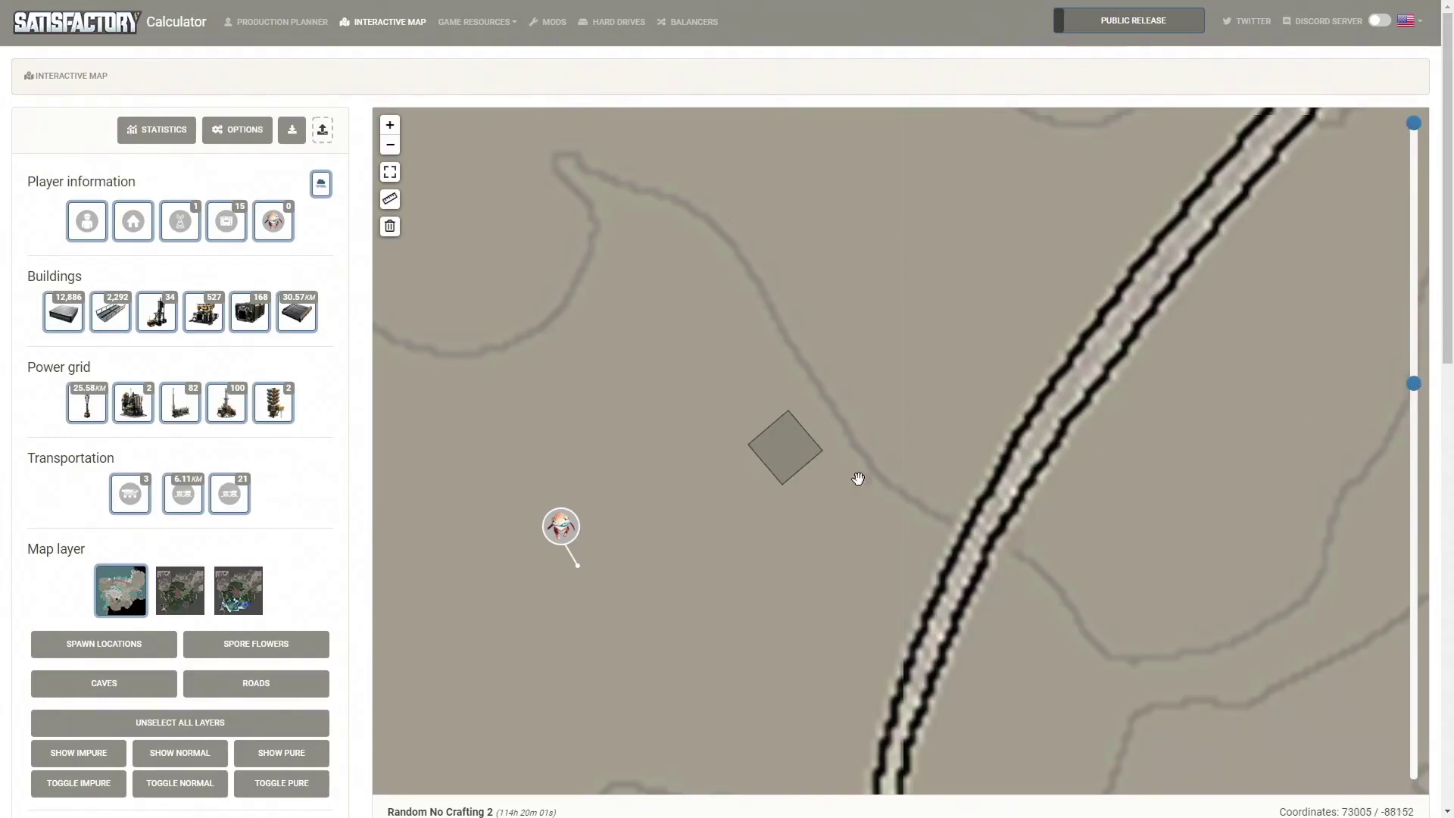
Spawn a circle with outer radius 5 around the isolated "Foundation 8m x 1m".
{"action": "mouse_move", "coordinate": [763, 454]}
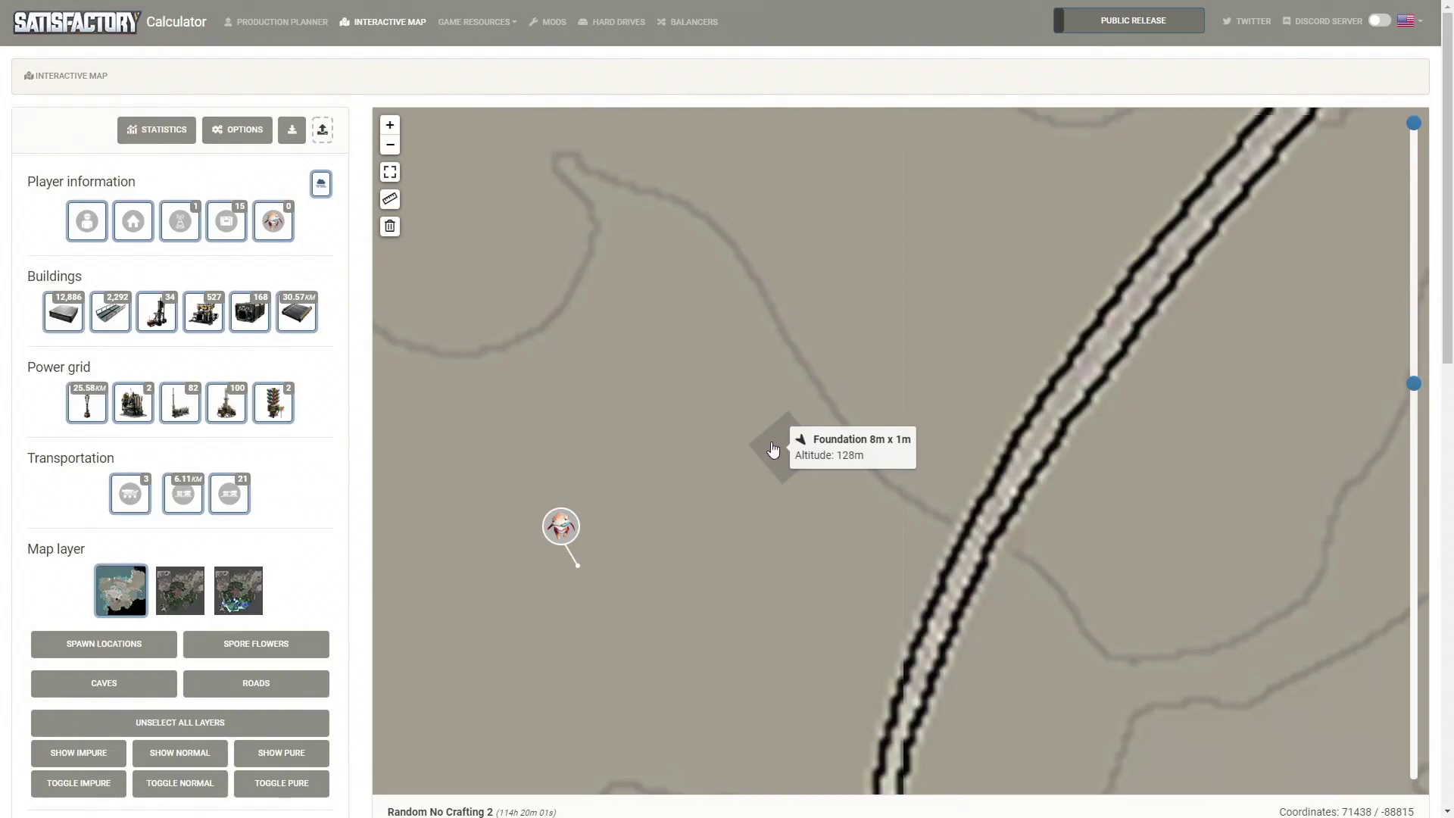
{"action": "right_click", "coordinate": [771, 447]}
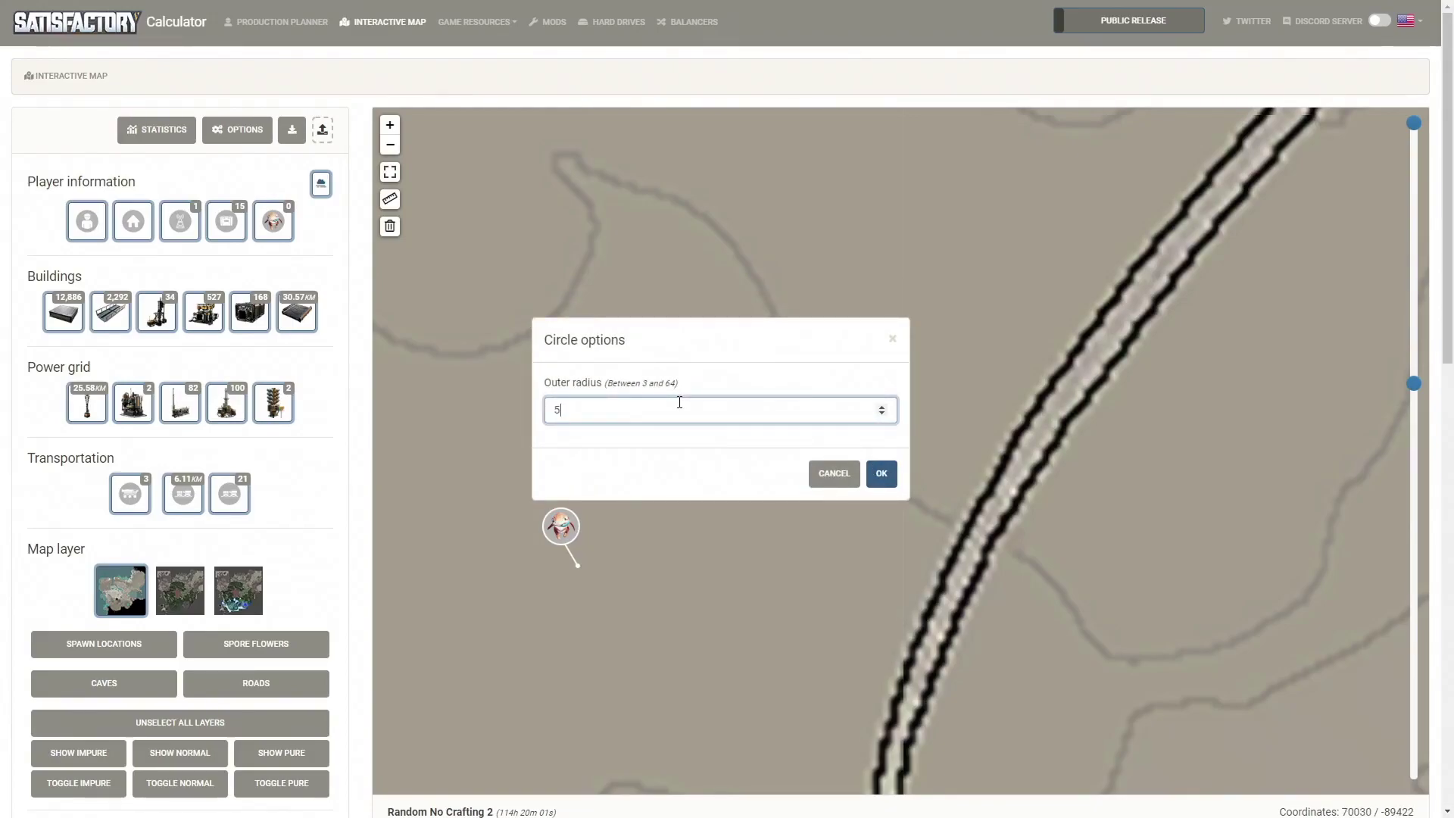
{"action": "left_click", "coordinate": [882, 474]}
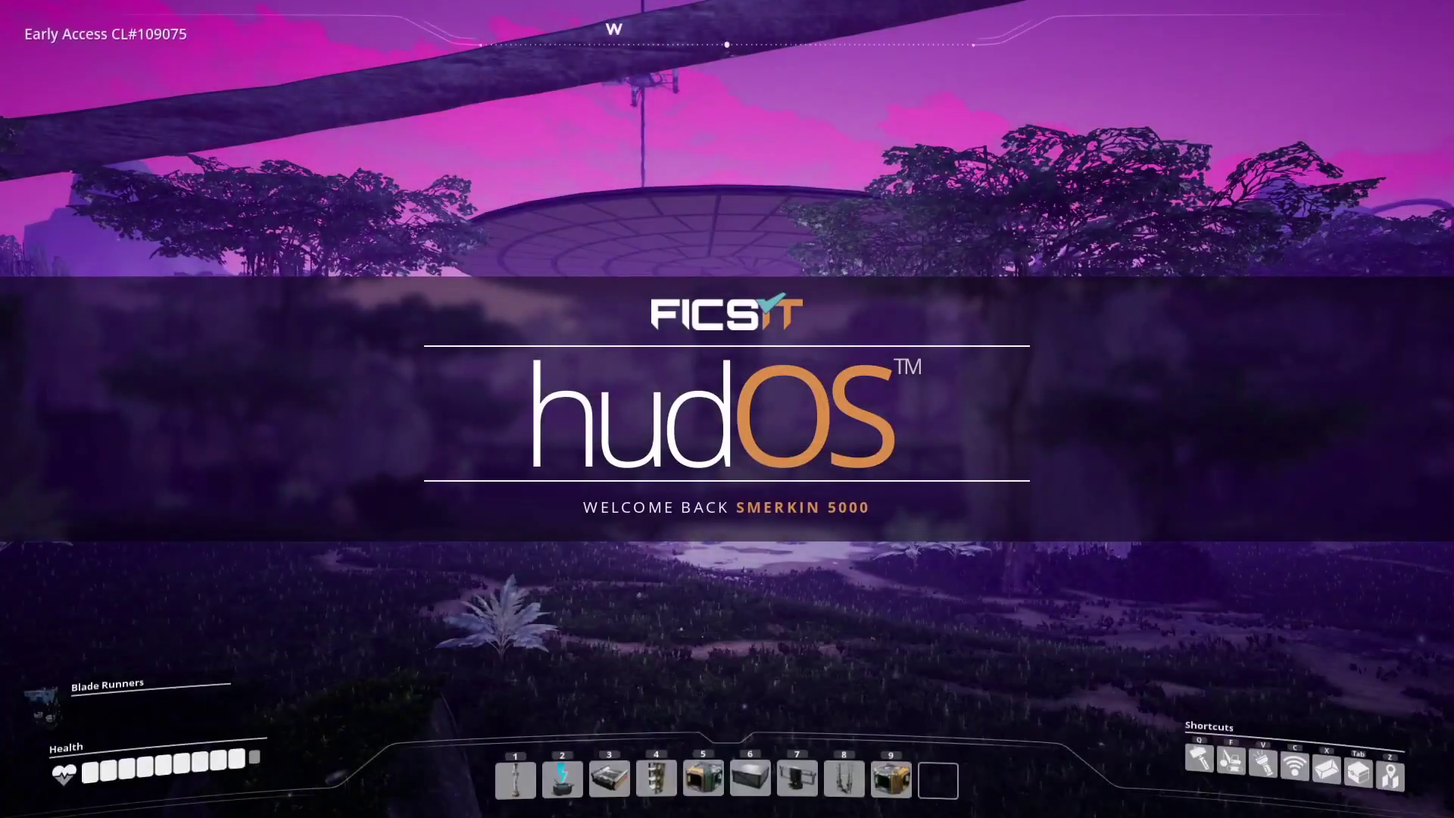
In Satisfactory, walk to the two circular platforms and inspect the elevated disc and tower from below.
{"action": "key", "text": "w"}
{"action": "key", "text": "w"}
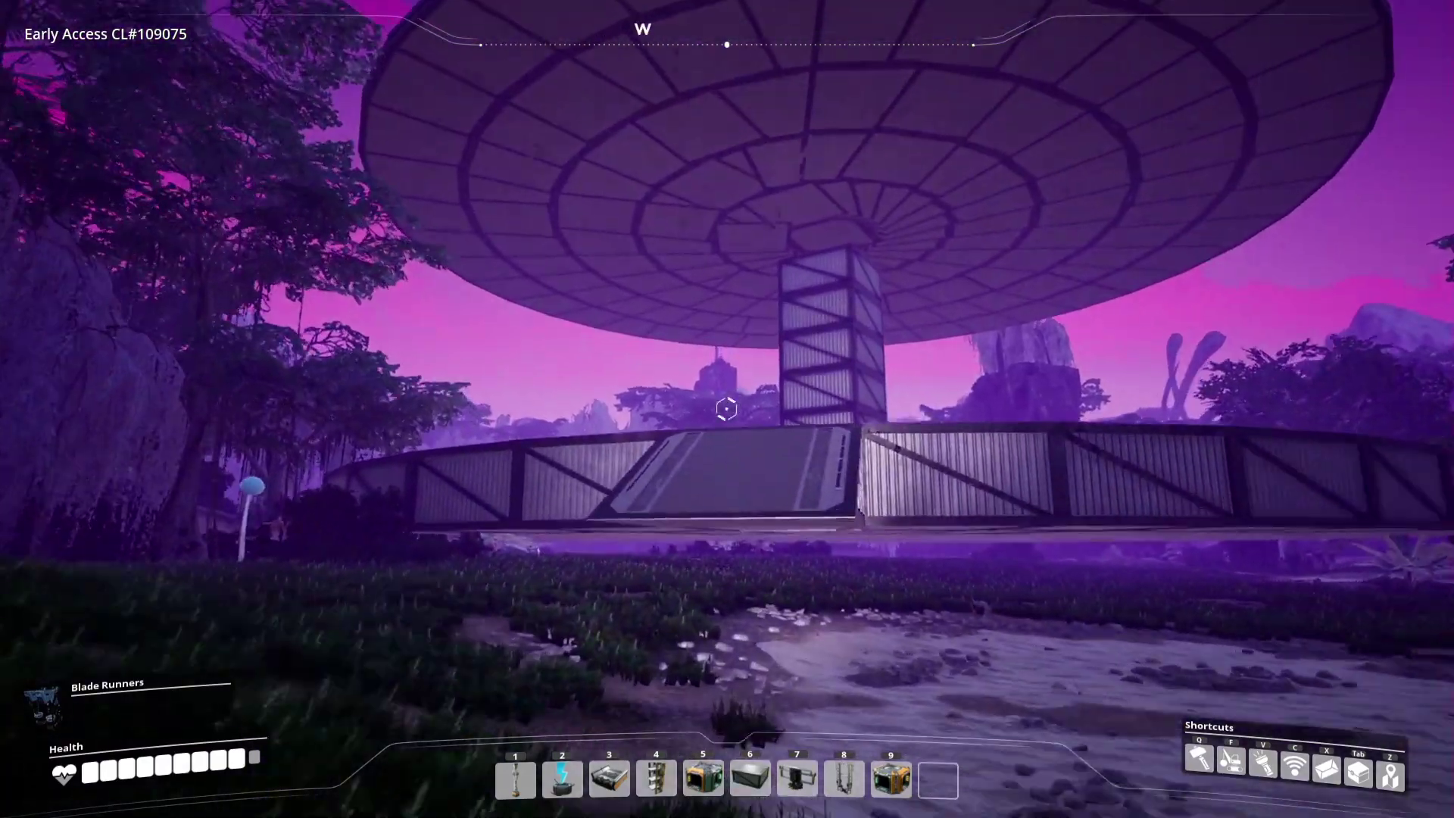
{"action": "key", "text": "f"}
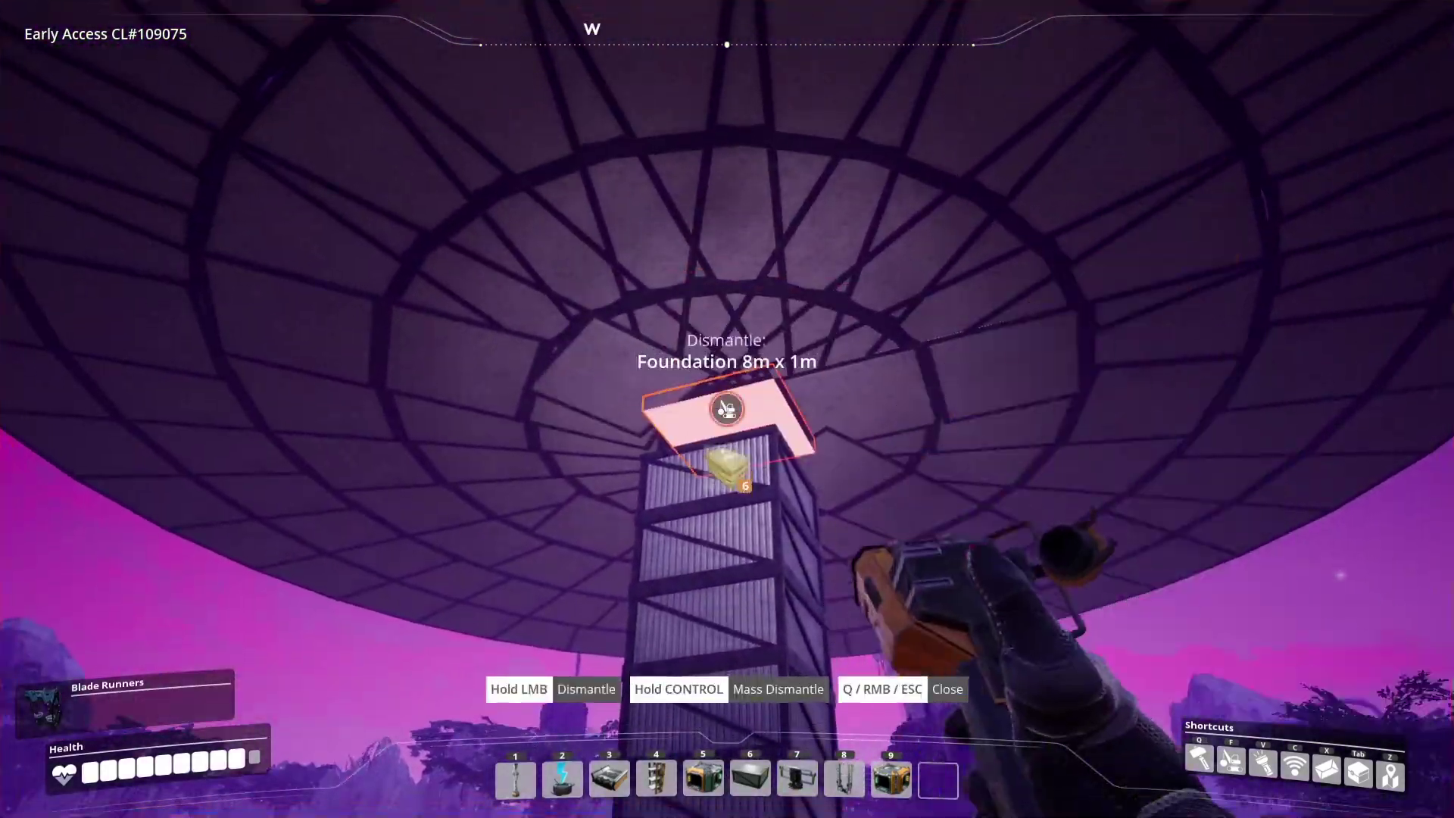
{"action": "key", "text": "q"}
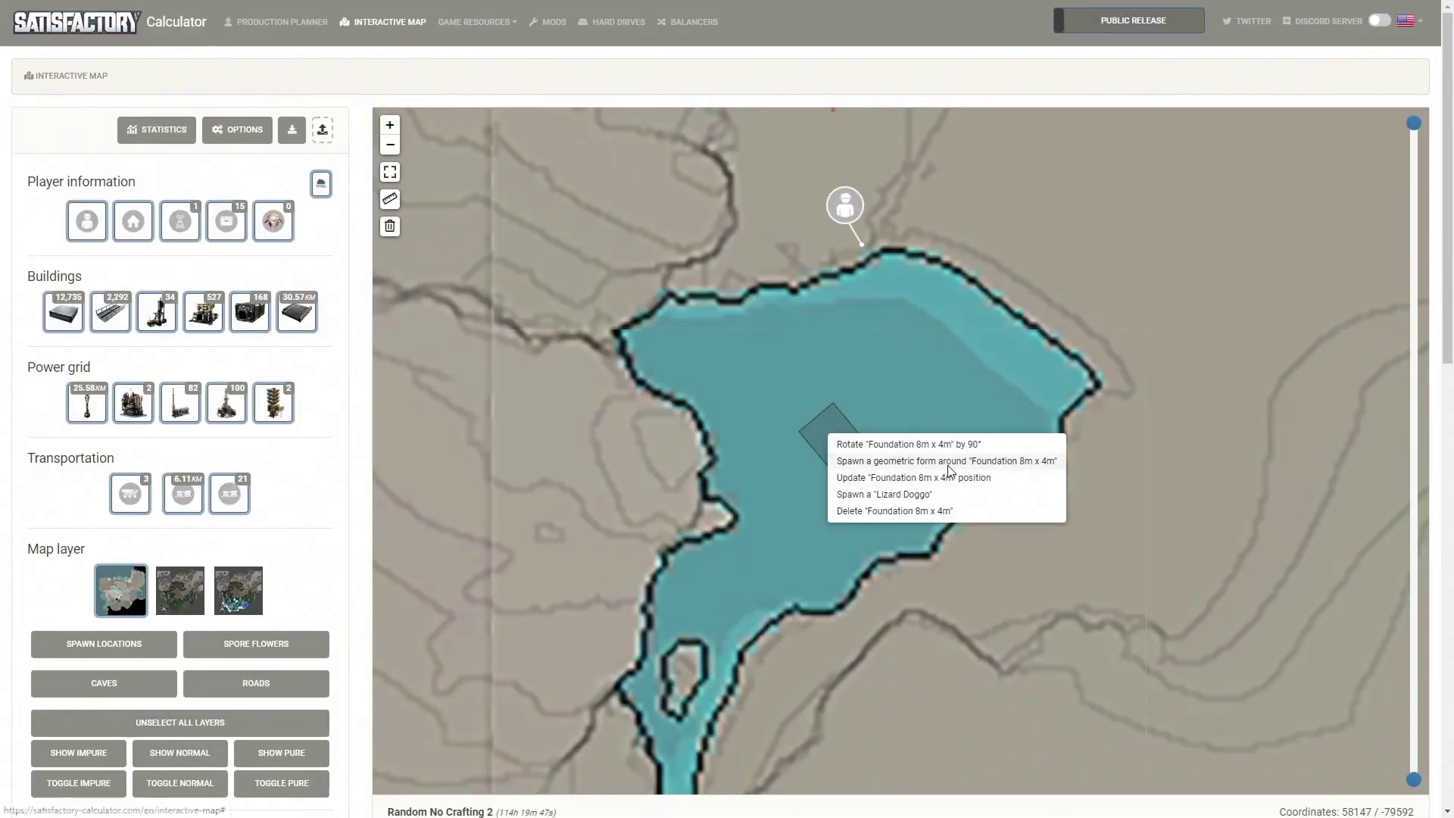
On the interactive map, spawn a circle around the "Foundation 8m x 4m" placed in the lake.
{"action": "left_click", "coordinate": [946, 462]}
{"action": "left_click", "coordinate": [881, 452]}
{"action": "left_click", "coordinate": [861, 411]}
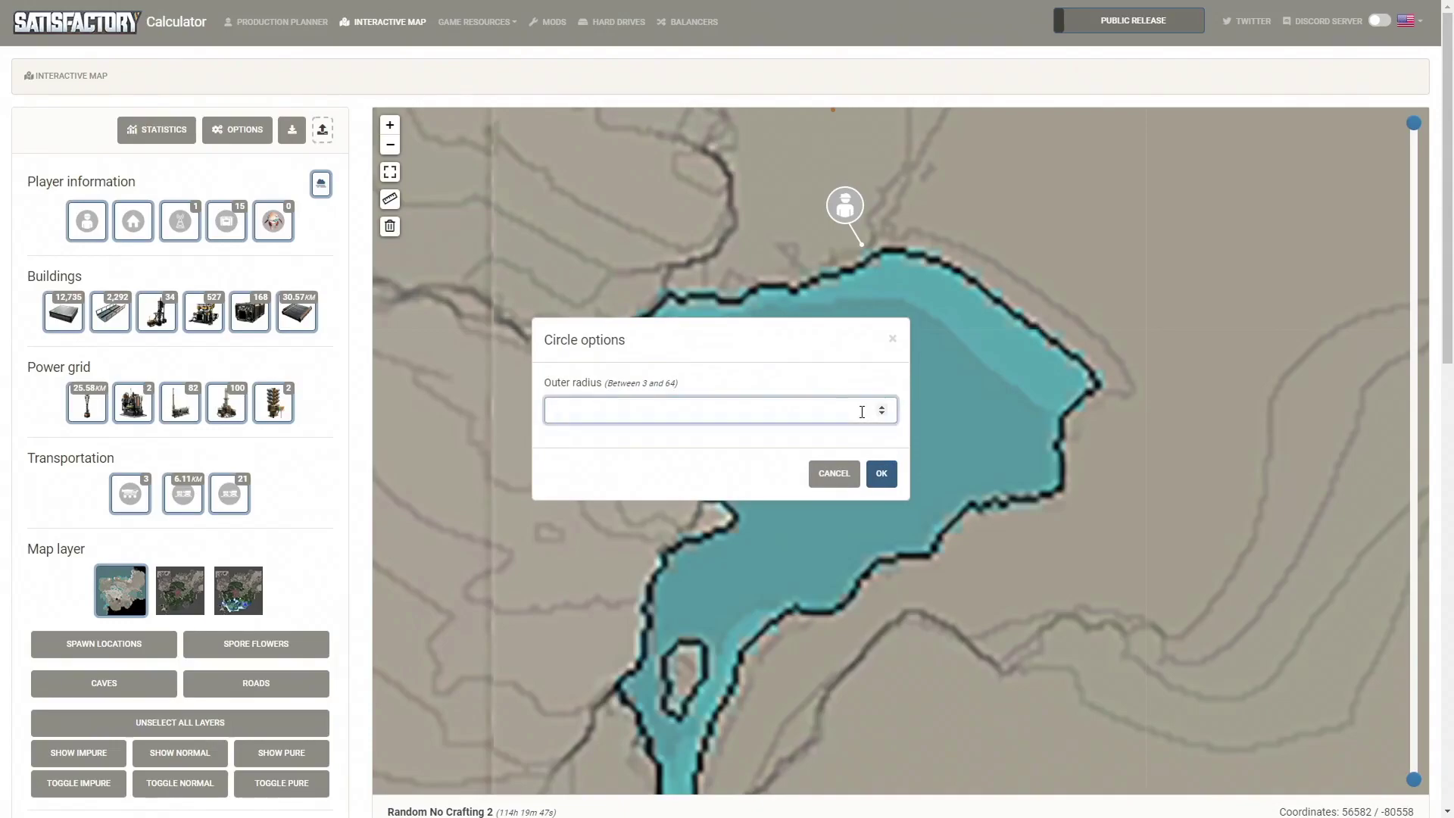
{"action": "left_click", "coordinate": [881, 473]}
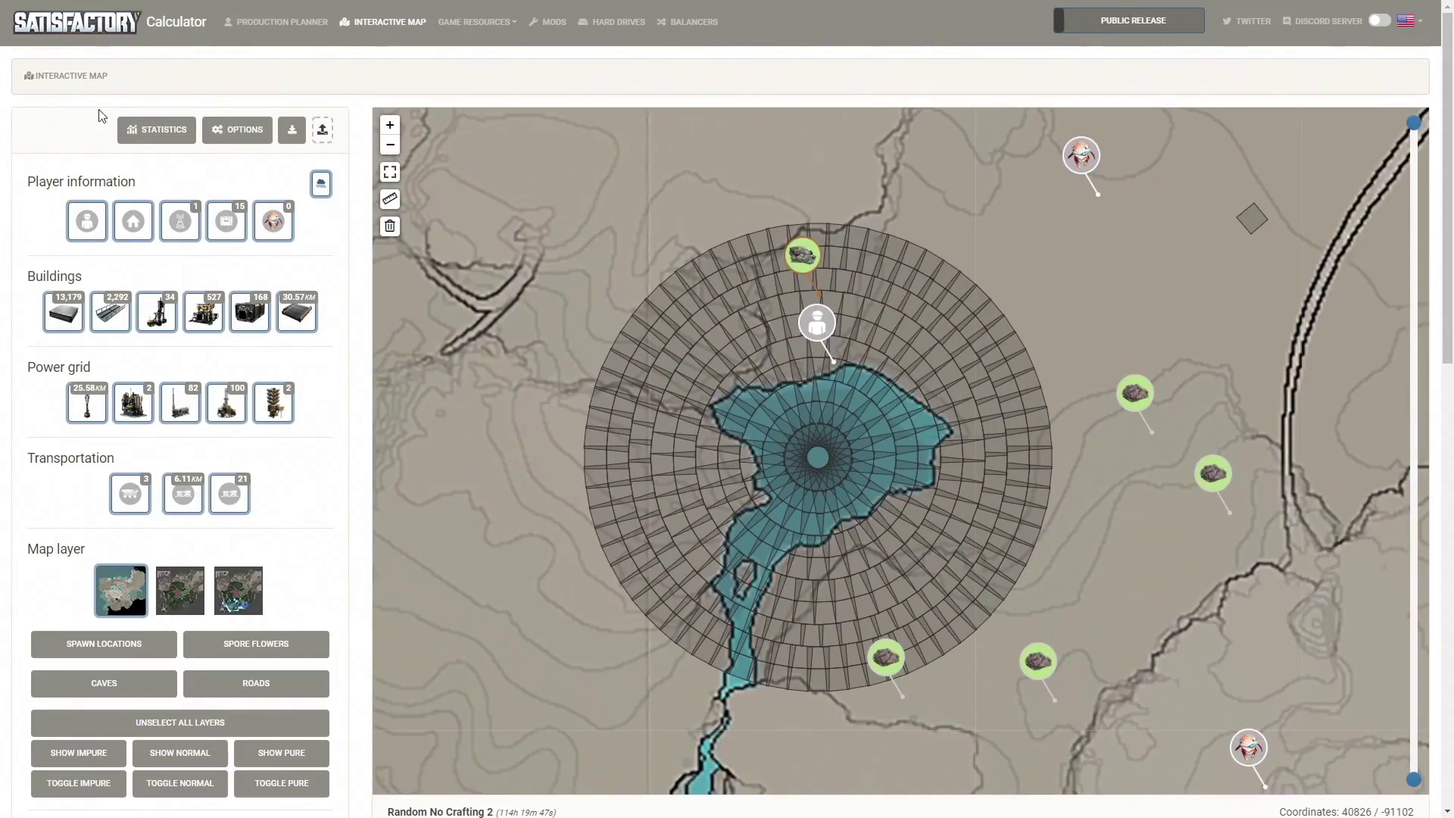
Lasso and delete the circle's foundations lying outside the lake on its northeast and southeast sides.
{"action": "left_click", "coordinate": [389, 225]}
{"action": "mouse_move", "coordinate": [929, 246]}
{"action": "left_mouse_down"}
{"action": "mouse_move", "coordinate": [883, 340]}
{"action": "mouse_move", "coordinate": [964, 420]}
{"action": "mouse_move", "coordinate": [928, 238]}
{"action": "left_mouse_up"}
{"action": "left_click", "coordinate": [841, 117]}
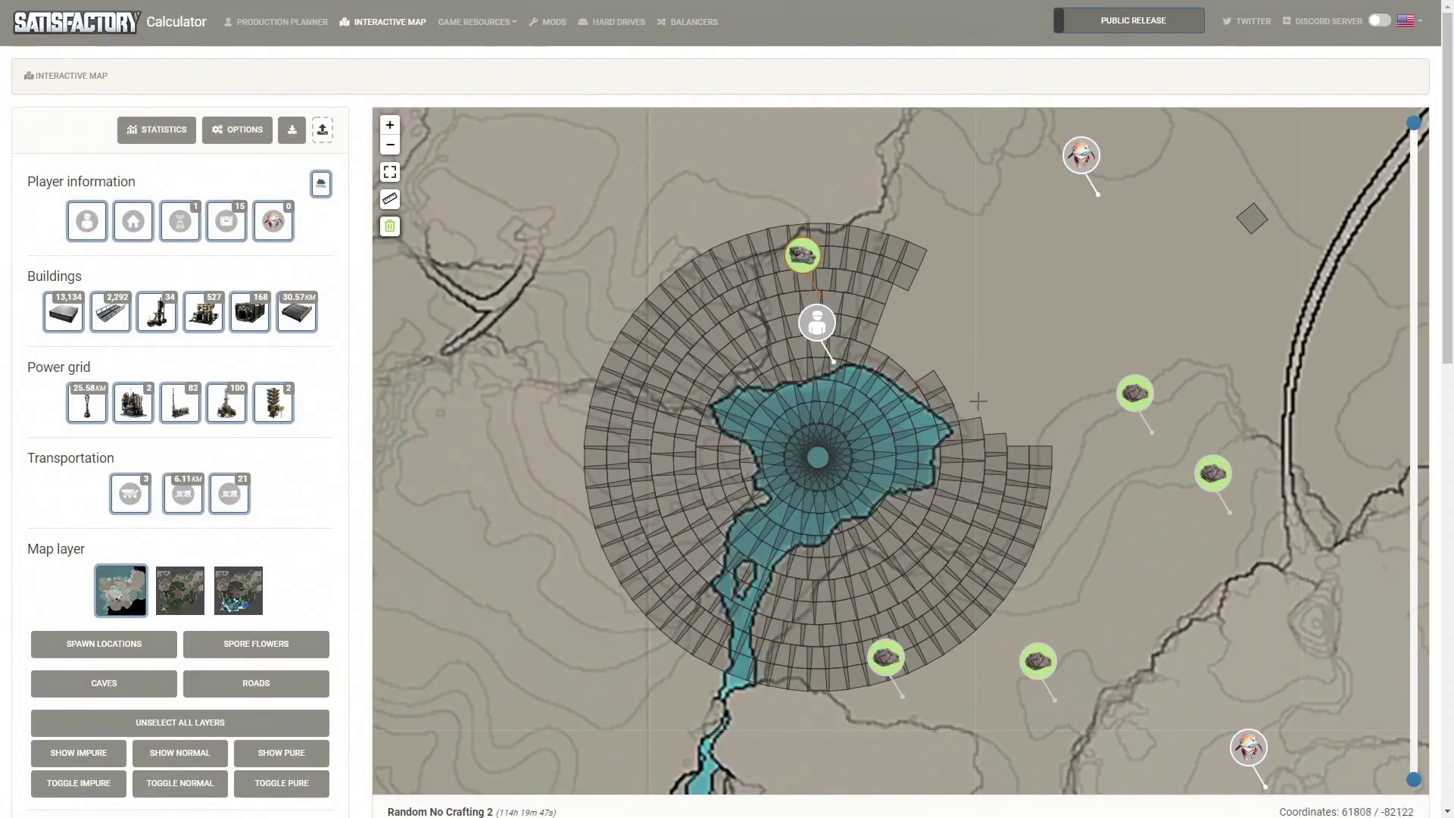
{"action": "mouse_move", "coordinate": [830, 555]}
{"action": "left_mouse_down"}
{"action": "mouse_move", "coordinate": [787, 620]}
{"action": "mouse_move", "coordinate": [1052, 533]}
{"action": "left_mouse_up"}
{"action": "left_click_drag", "start_coordinate": [975, 411], "coordinate": [977, 405]}
{"action": "left_click", "coordinate": [840, 102]}
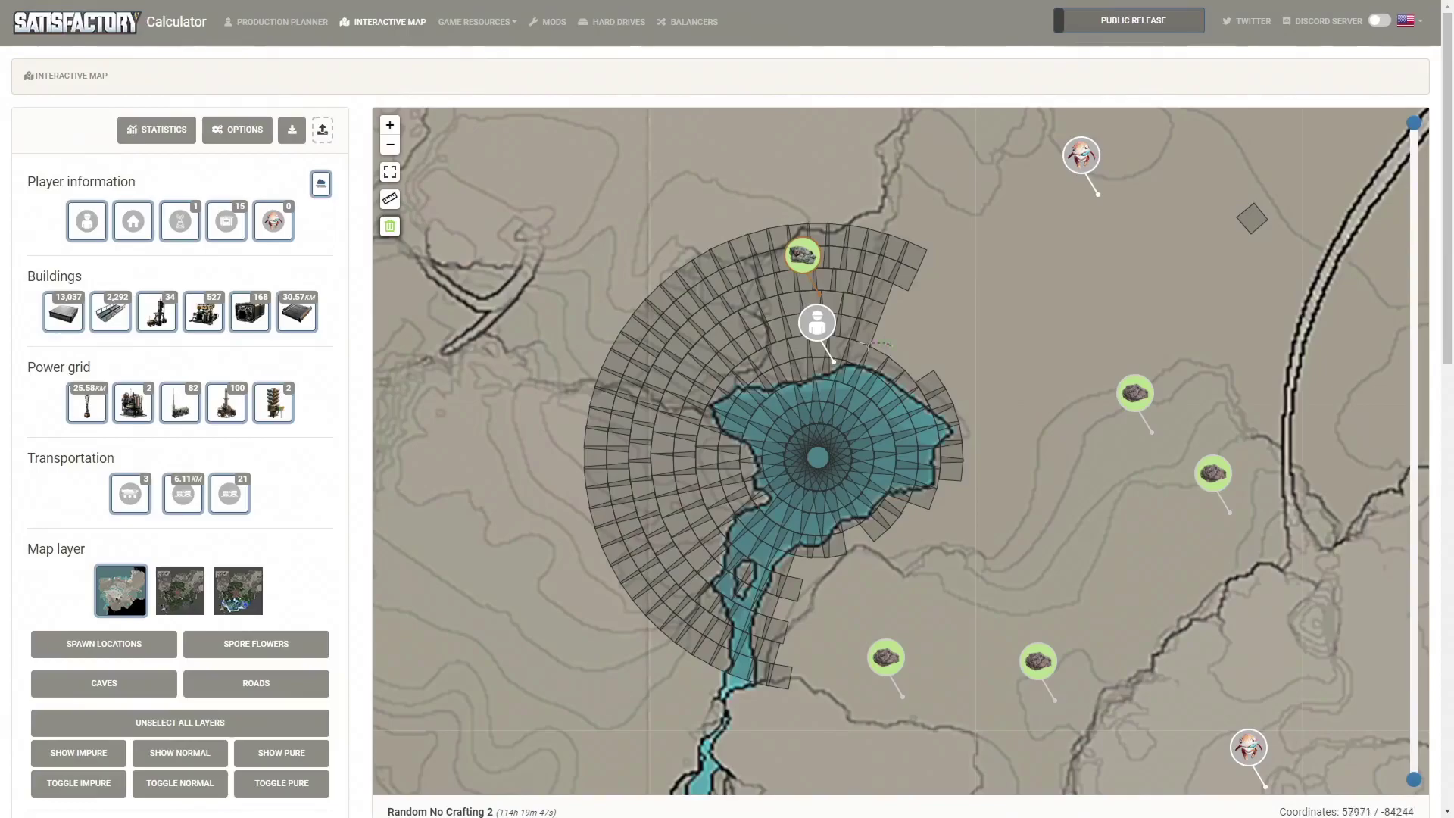
Lasso and delete the circle's foundations lying outside the lake on its north and west sides.
{"action": "mouse_move", "coordinate": [714, 372]}
{"action": "left_mouse_down"}
{"action": "mouse_move", "coordinate": [990, 218]}
{"action": "mouse_move", "coordinate": [882, 342]}
{"action": "left_mouse_up"}
{"action": "left_click", "coordinate": [851, 102]}
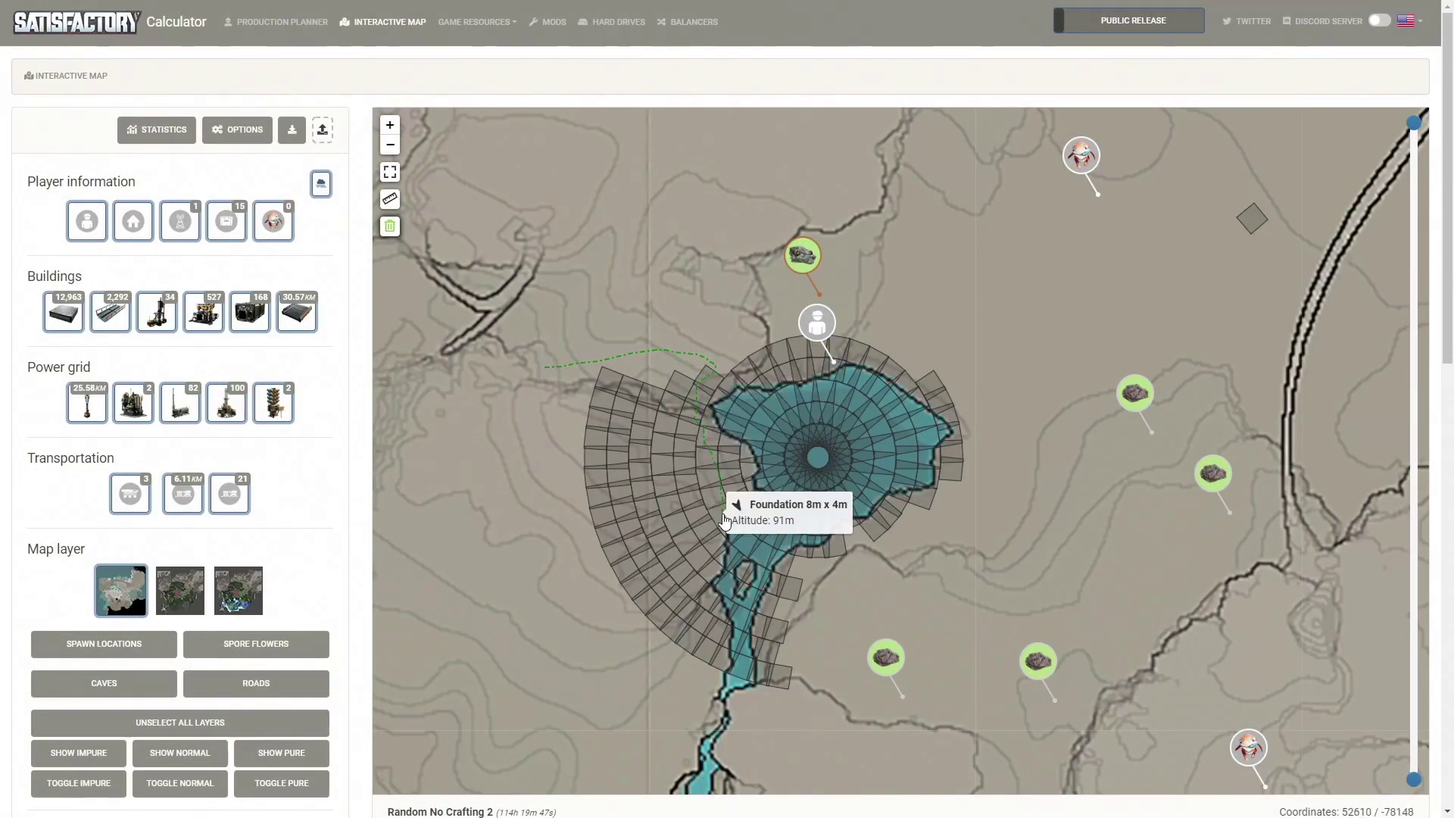
{"action": "left_click_drag", "start_coordinate": [586, 567], "coordinate": [553, 371]}
{"action": "left_click", "coordinate": [838, 113]}
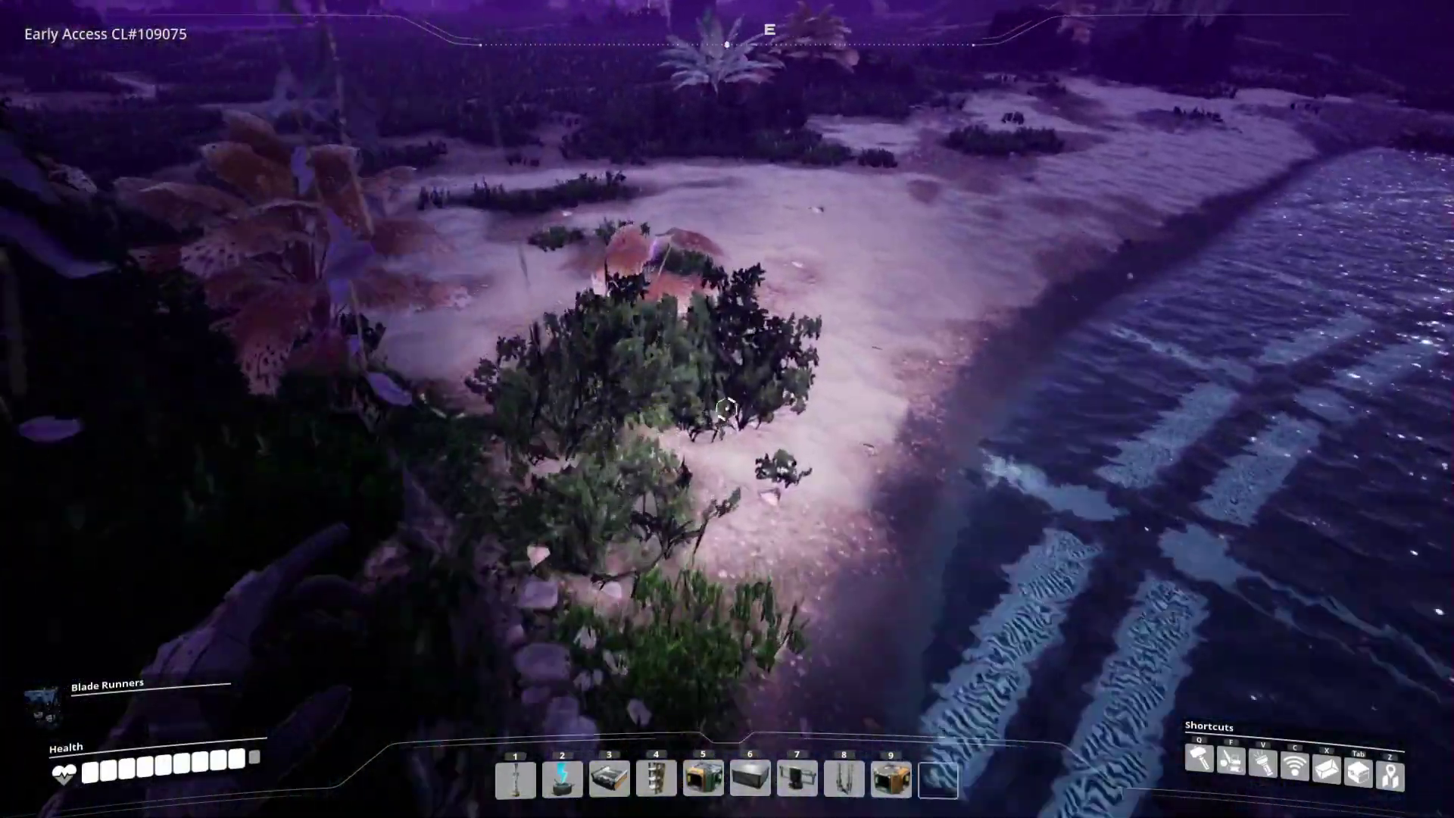
In Satisfactory, walk along the lake shore and across the large foundation platform to inspect the generated foundations.
{"action": "key", "text": "w"}
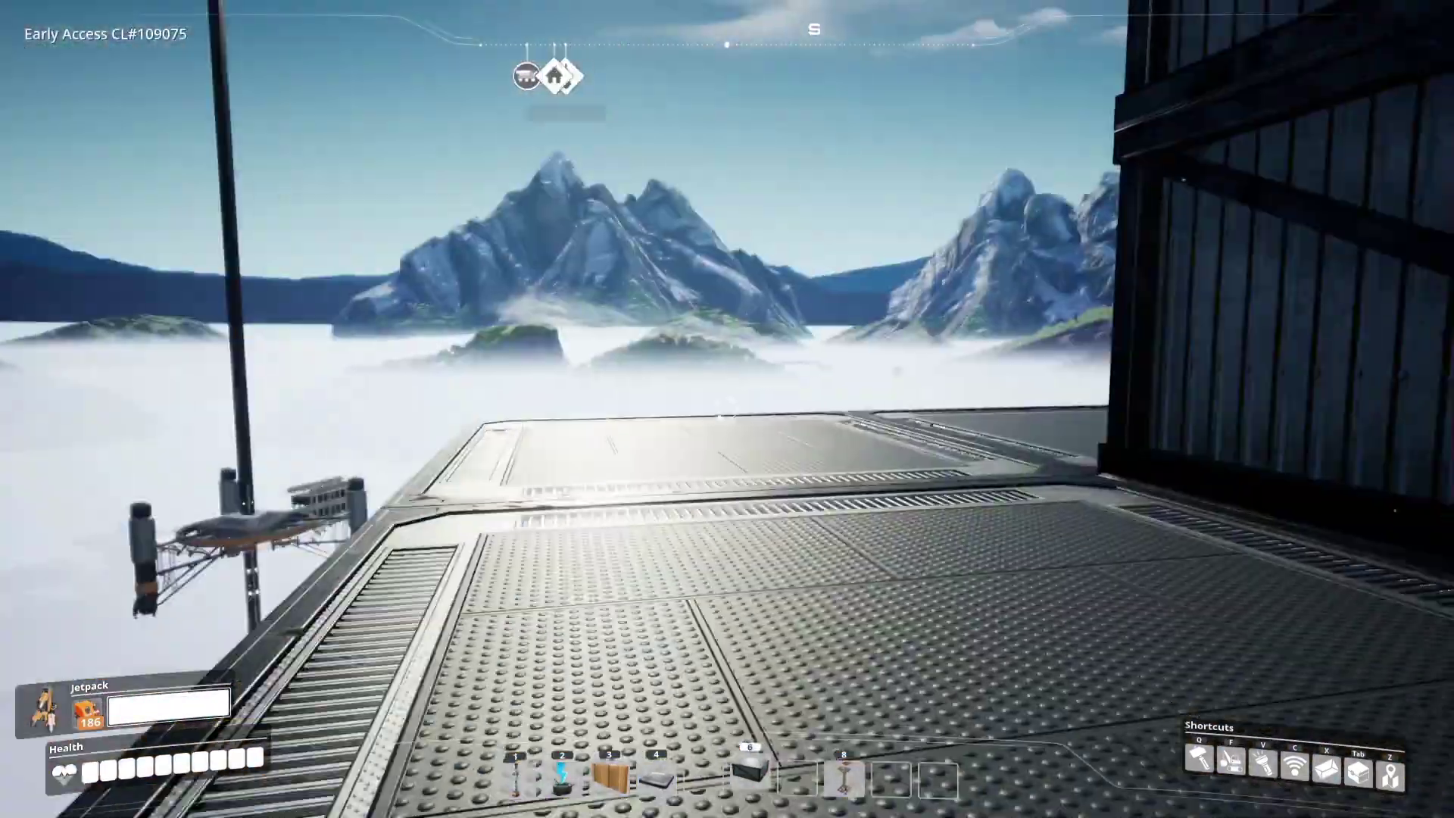
{"action": "key", "text": "w"}
{"action": "key", "text": "space"}
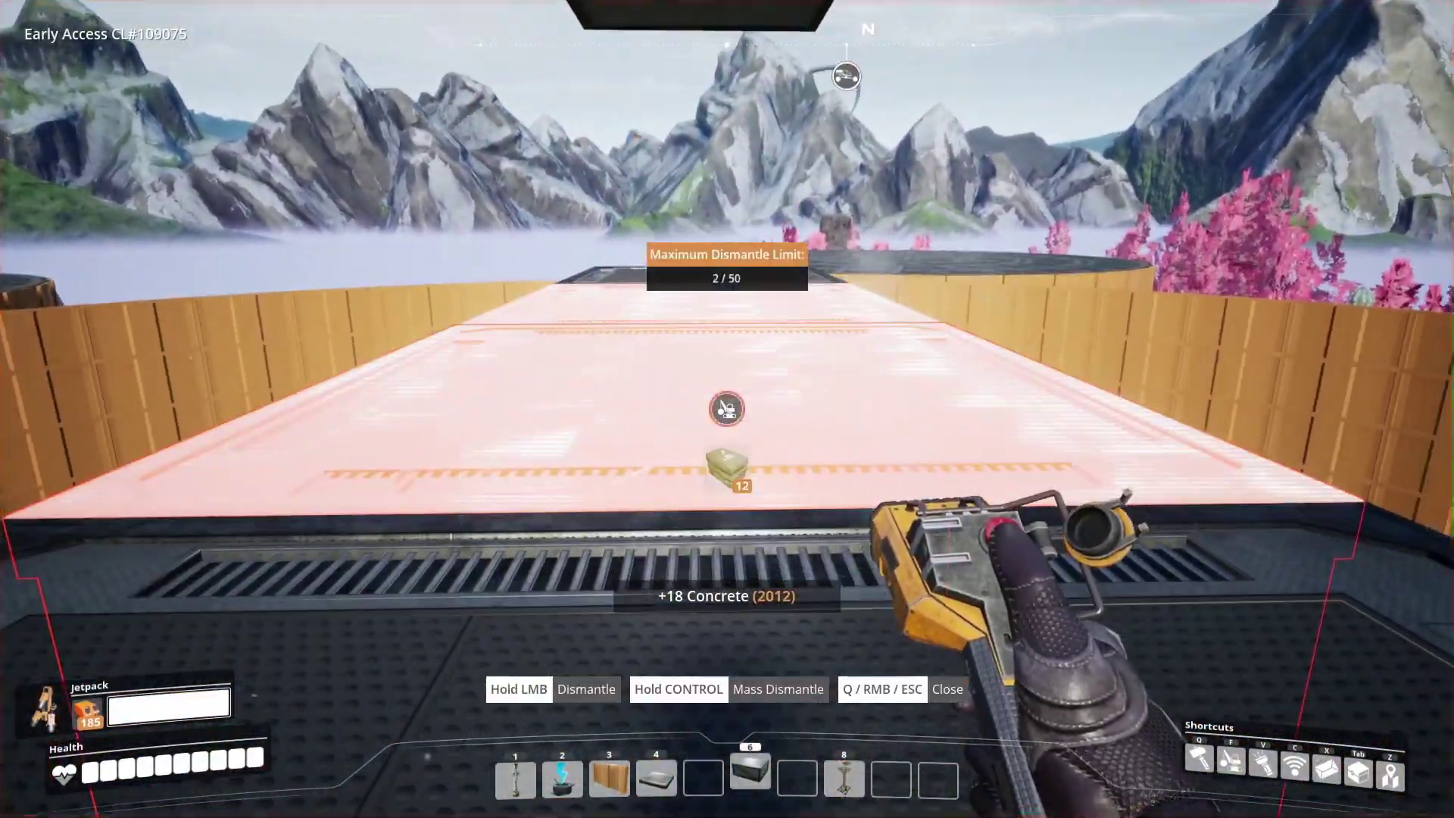
Mass-dismantle the helper foundations beneath the floating foundation in front of the curved orange wall.
{"action": "key", "text": "ctrl"}
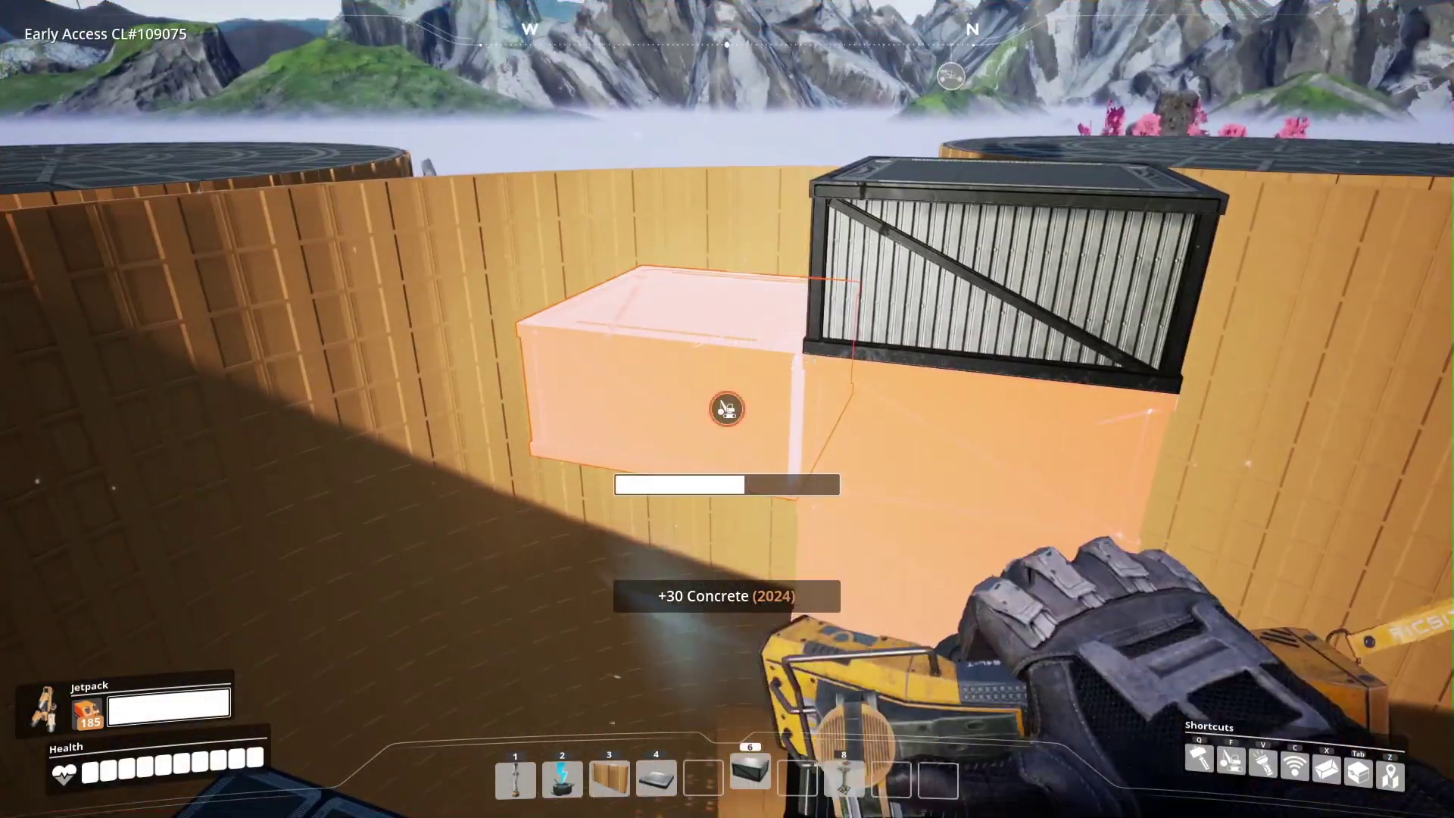
{"action": "right_click", "coordinate": [727, 409]}
{"action": "key", "text": "f"}
{"action": "left_click", "coordinate": [727, 409]}
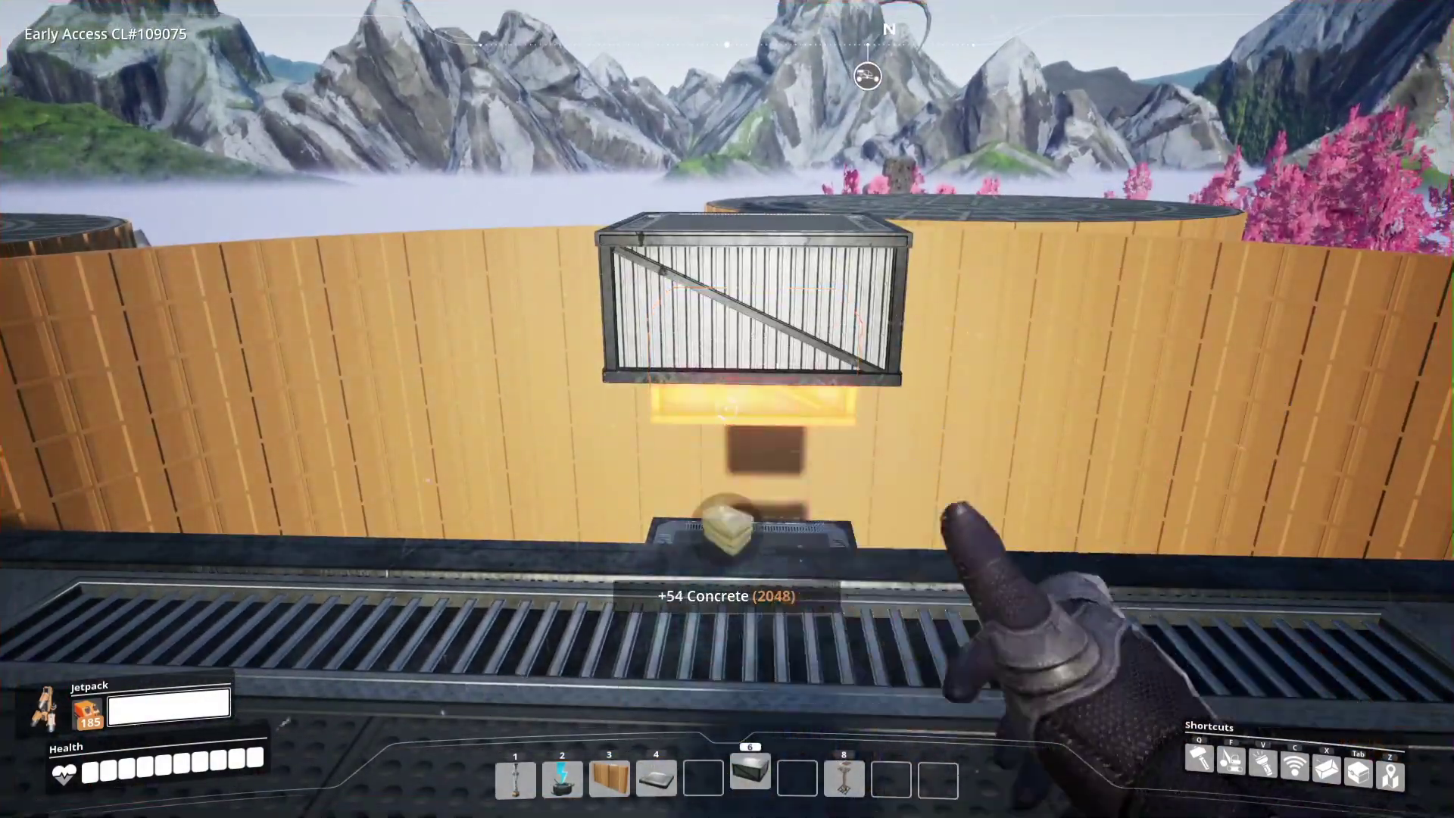
{"action": "key", "text": "q"}
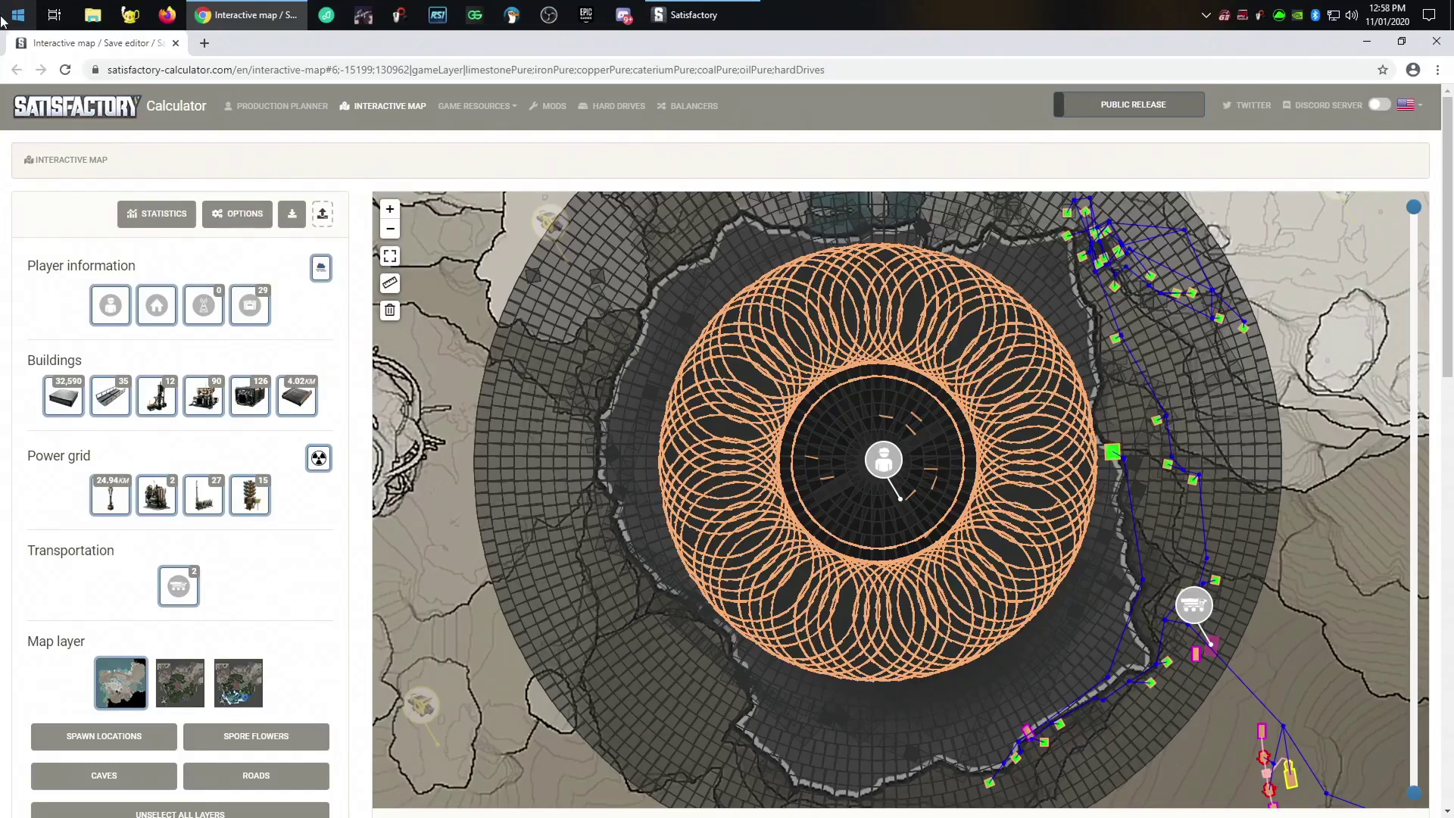
Limit the map's visible altitude range to 442–448 m and identify the single 8m x 4m foundation at the centre of the rings.
{"action": "left_click_drag", "start_coordinate": [1413, 792], "coordinate": [1416, 453]}
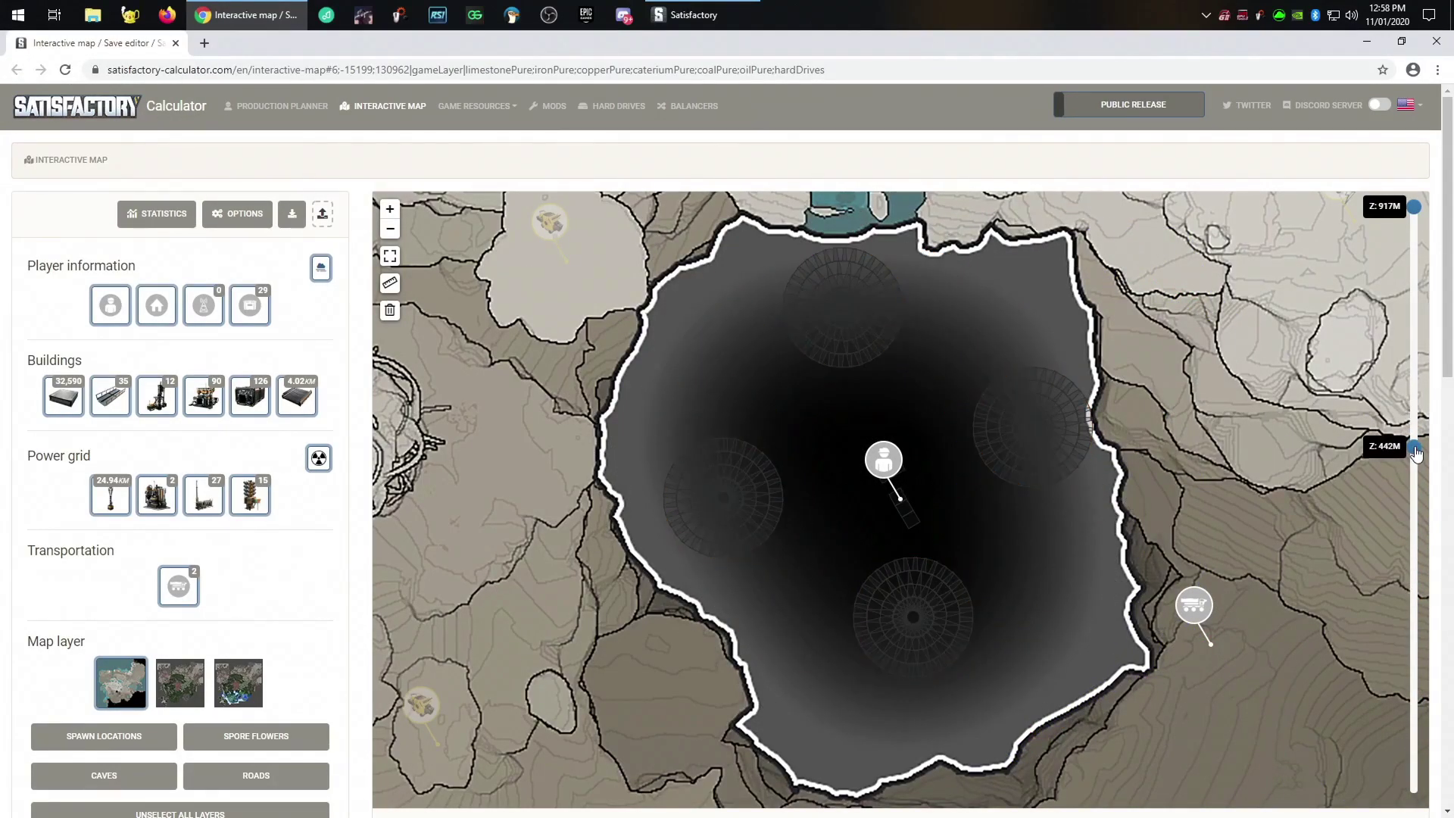
{"action": "left_click_drag", "start_coordinate": [1418, 217], "coordinate": [1426, 443]}
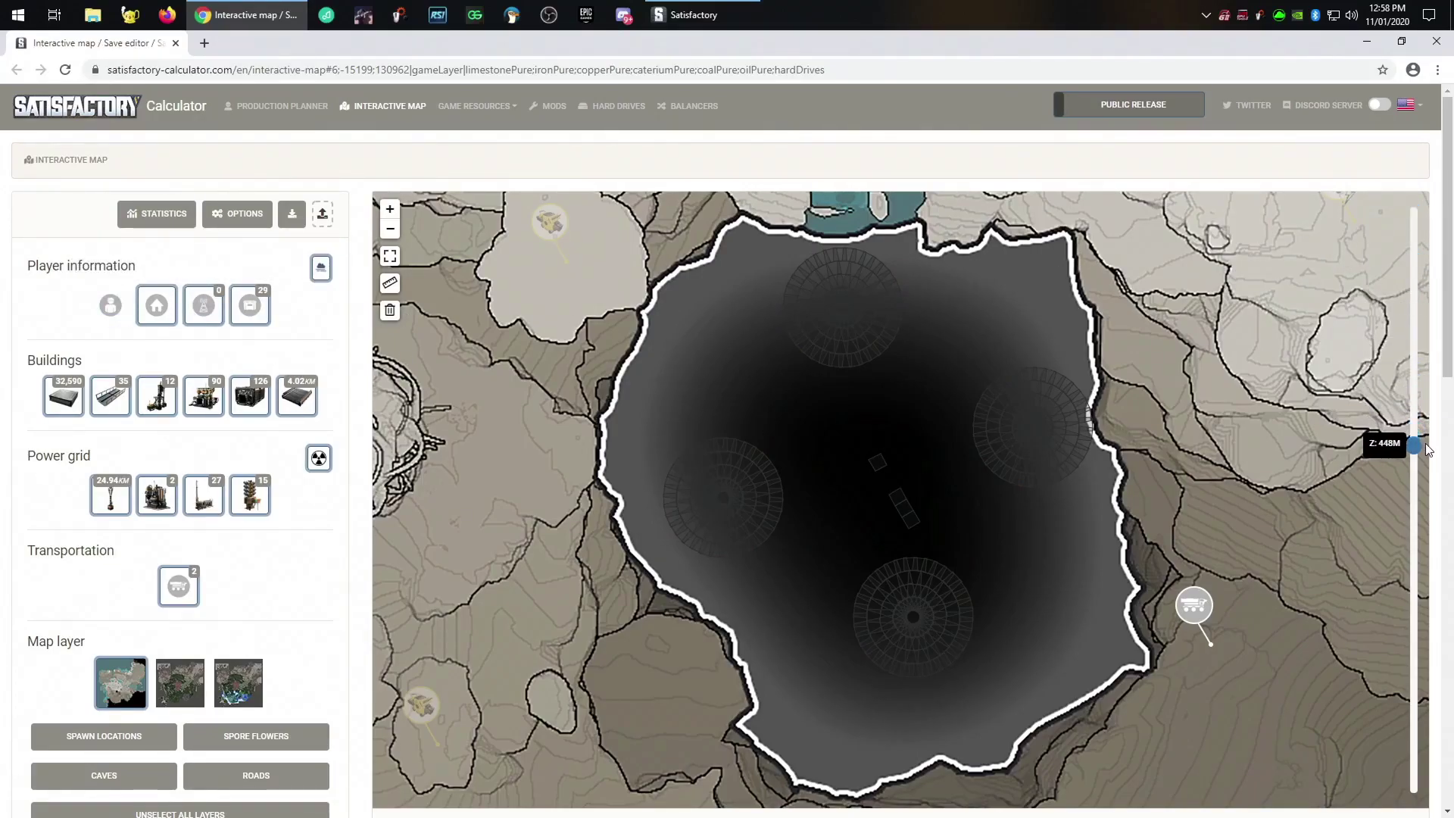
{"action": "mouse_move", "coordinate": [878, 467]}
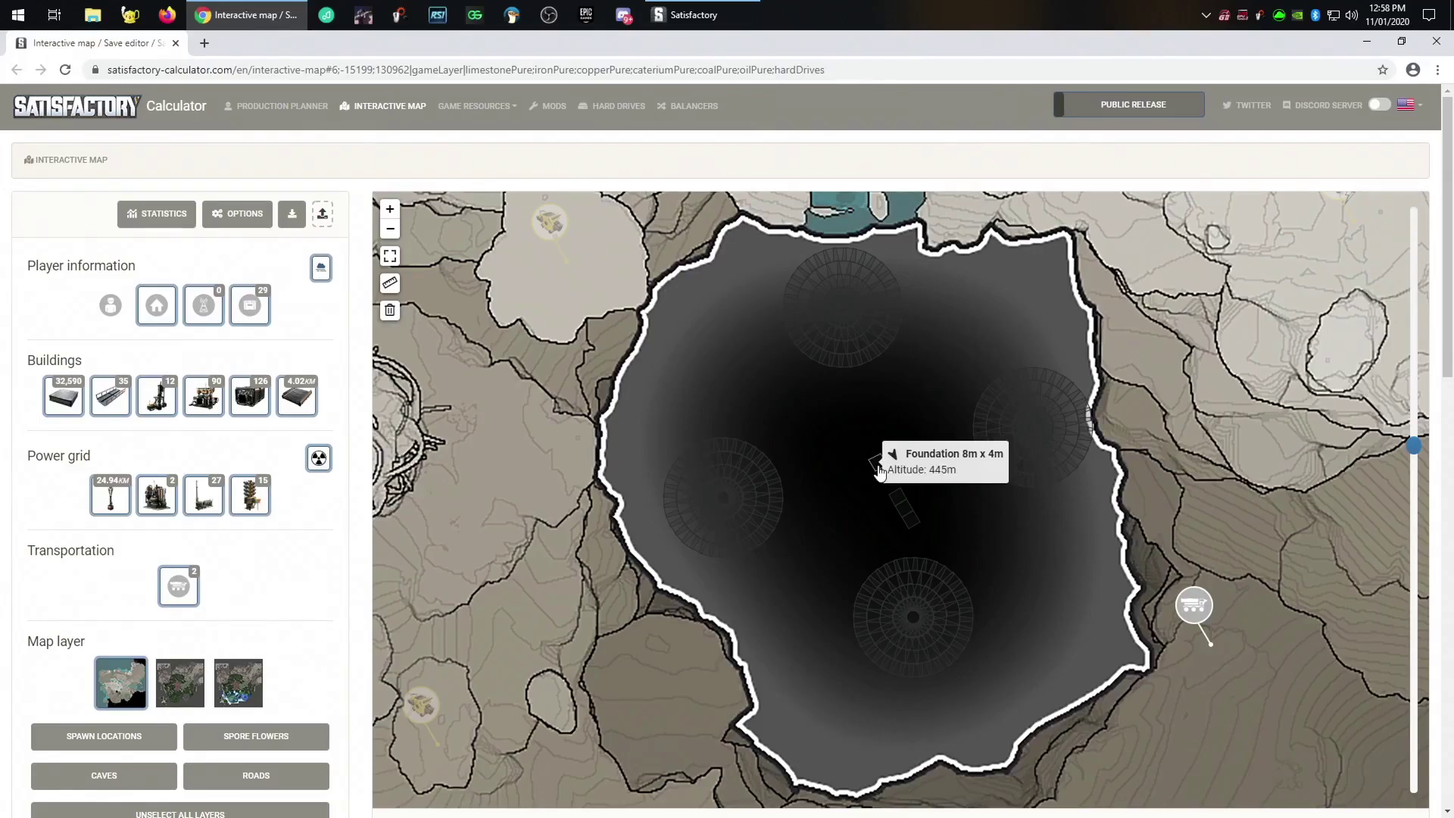
{"action": "mouse_move", "coordinate": [914, 534]}
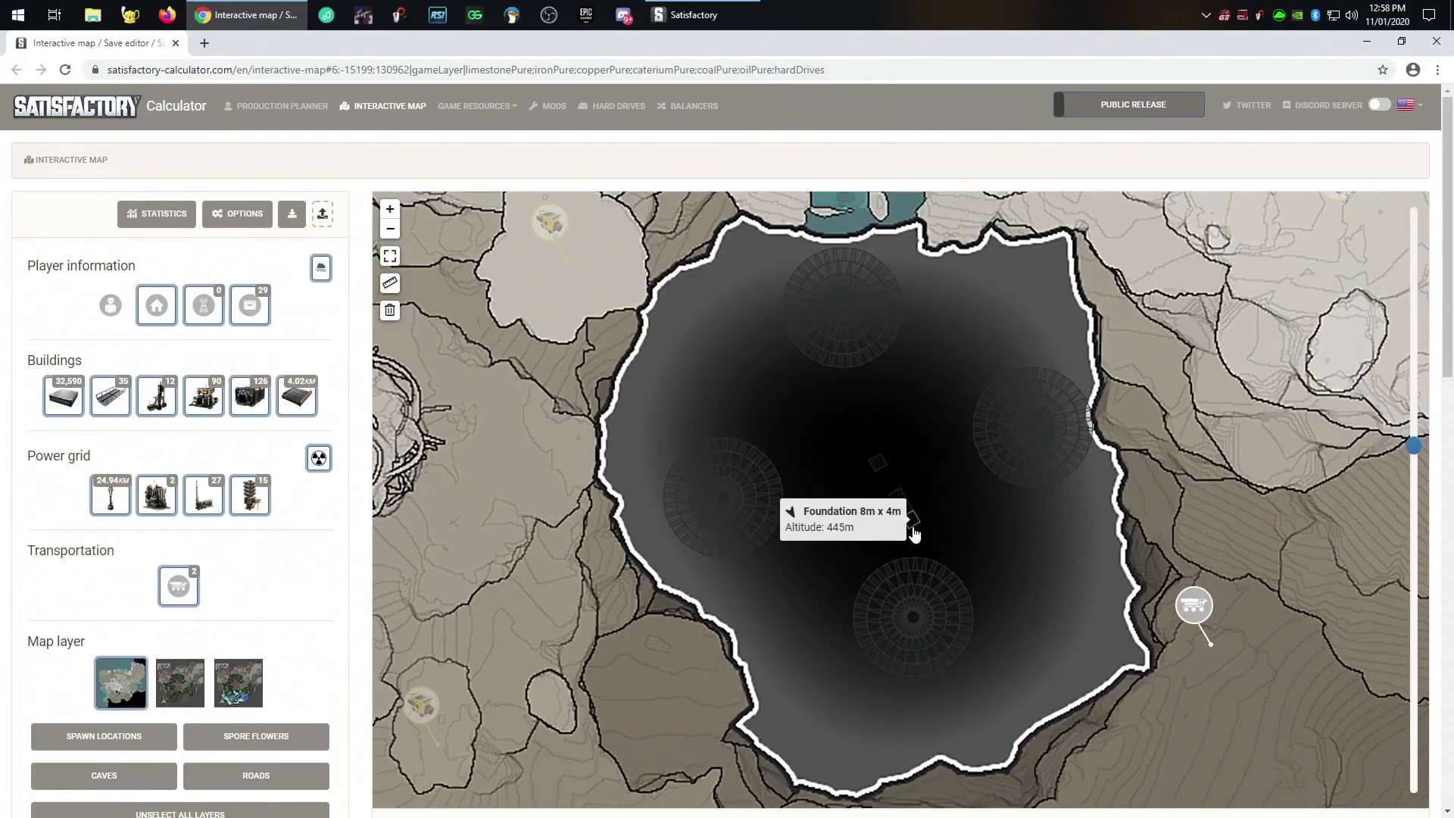
Spawn a hollow circle around the central 8m x 4m foundation with an outer radius of 12 and an inner radius of 12.
{"action": "right_click", "coordinate": [878, 470]}
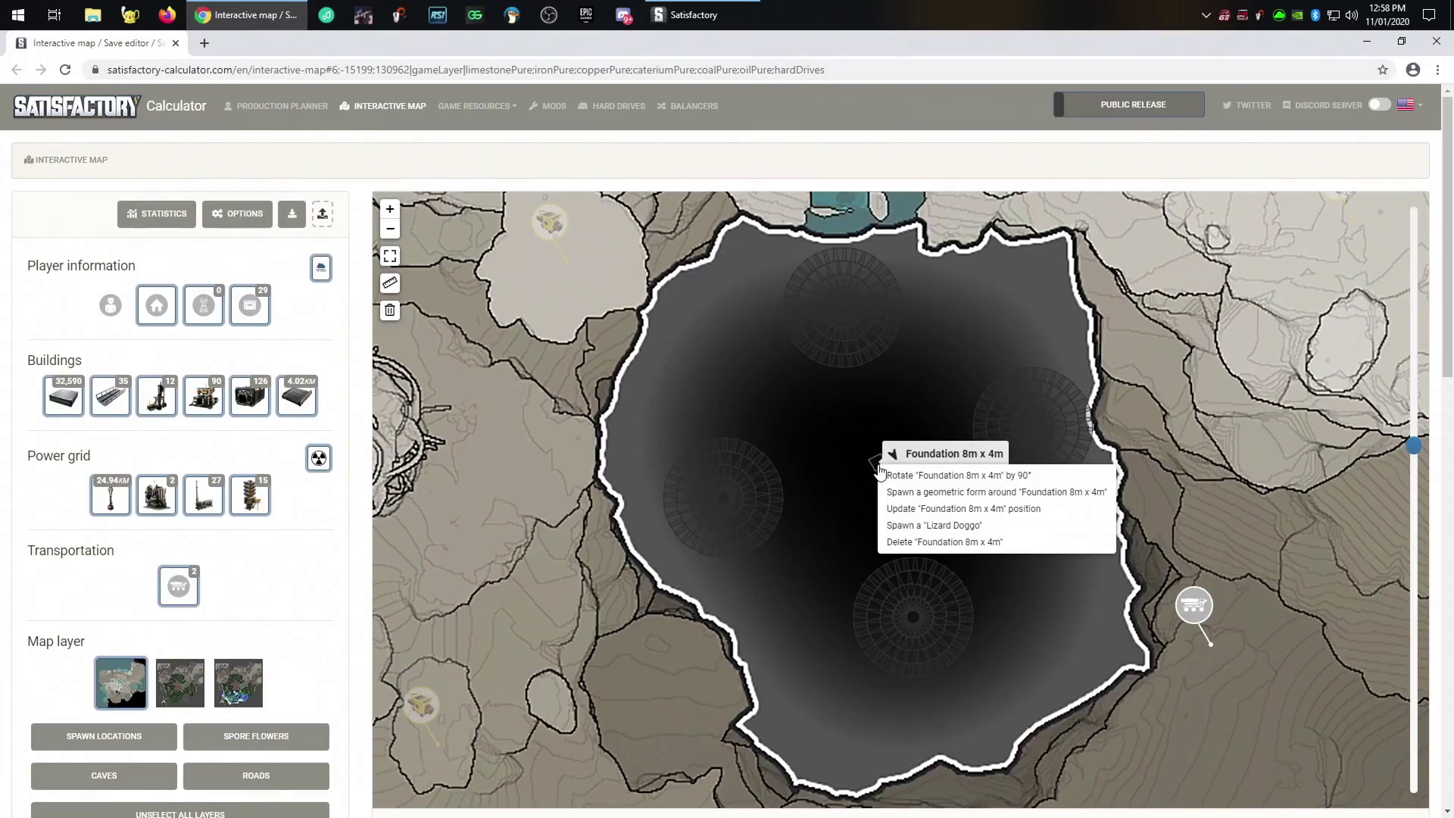
{"action": "left_click", "coordinate": [909, 491]}
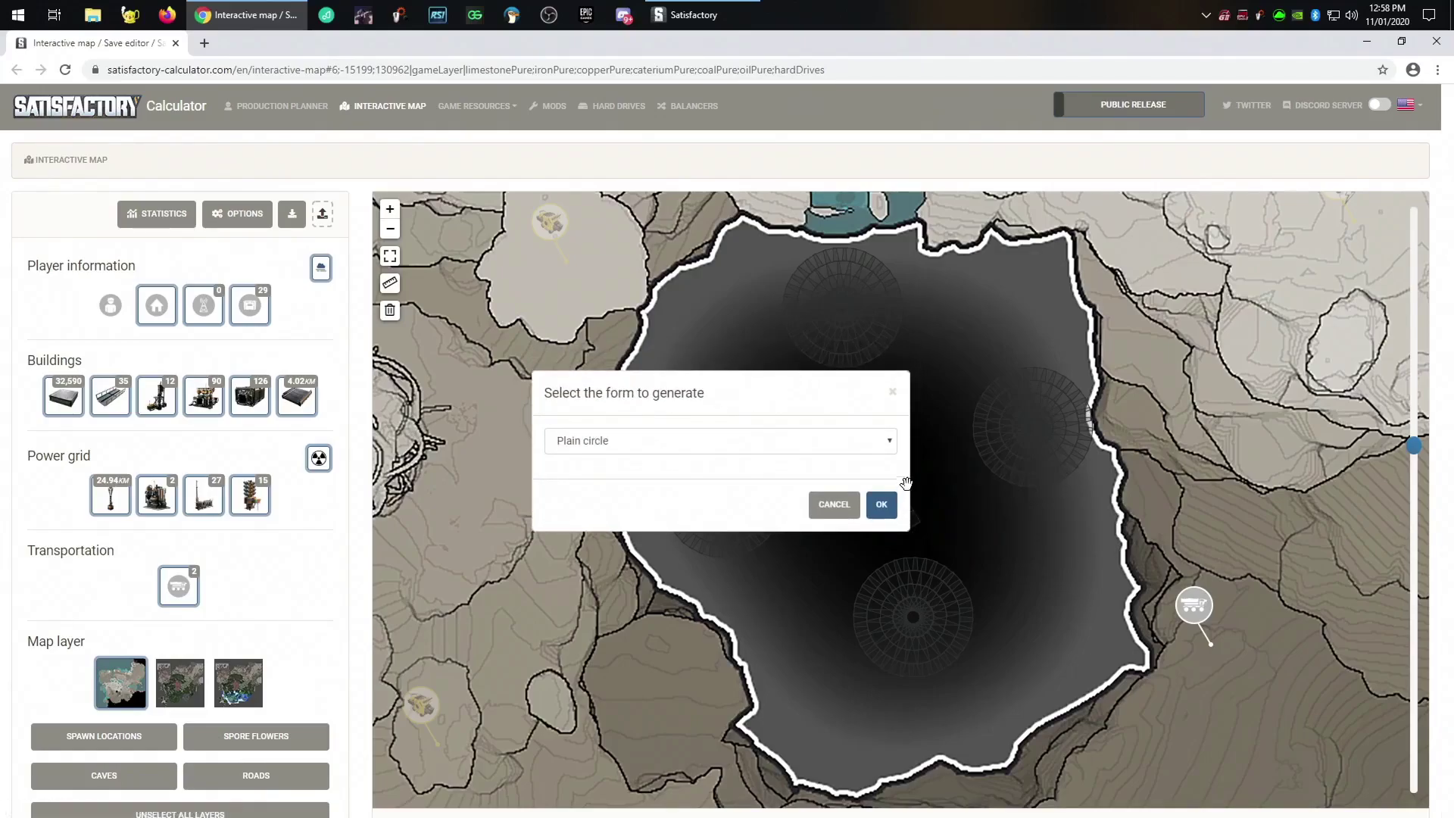
{"action": "left_click", "coordinate": [889, 447]}
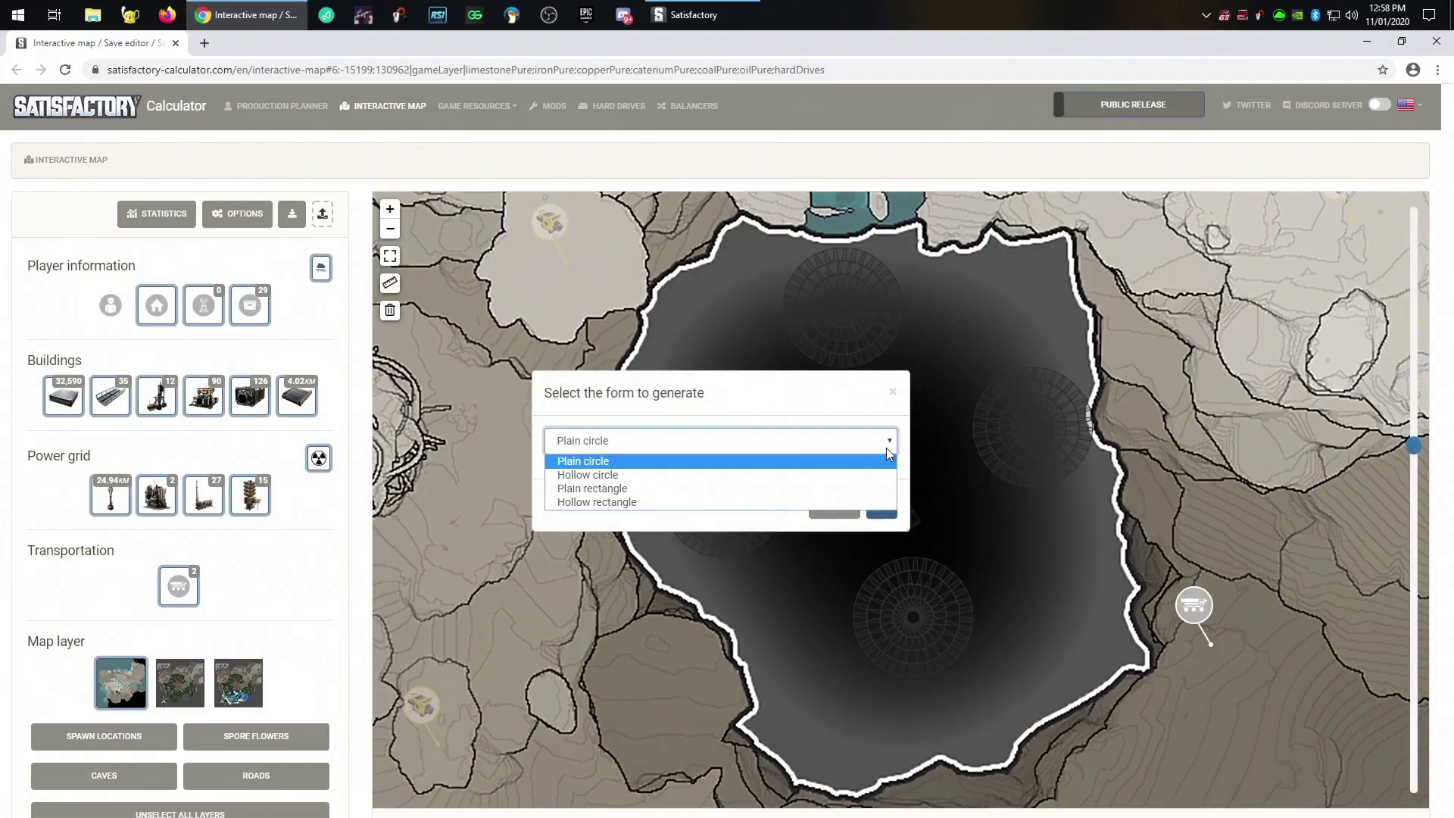
{"action": "left_click", "coordinate": [842, 477]}
{"action": "left_click", "coordinate": [881, 507]}
{"action": "left_click", "coordinate": [696, 426]}
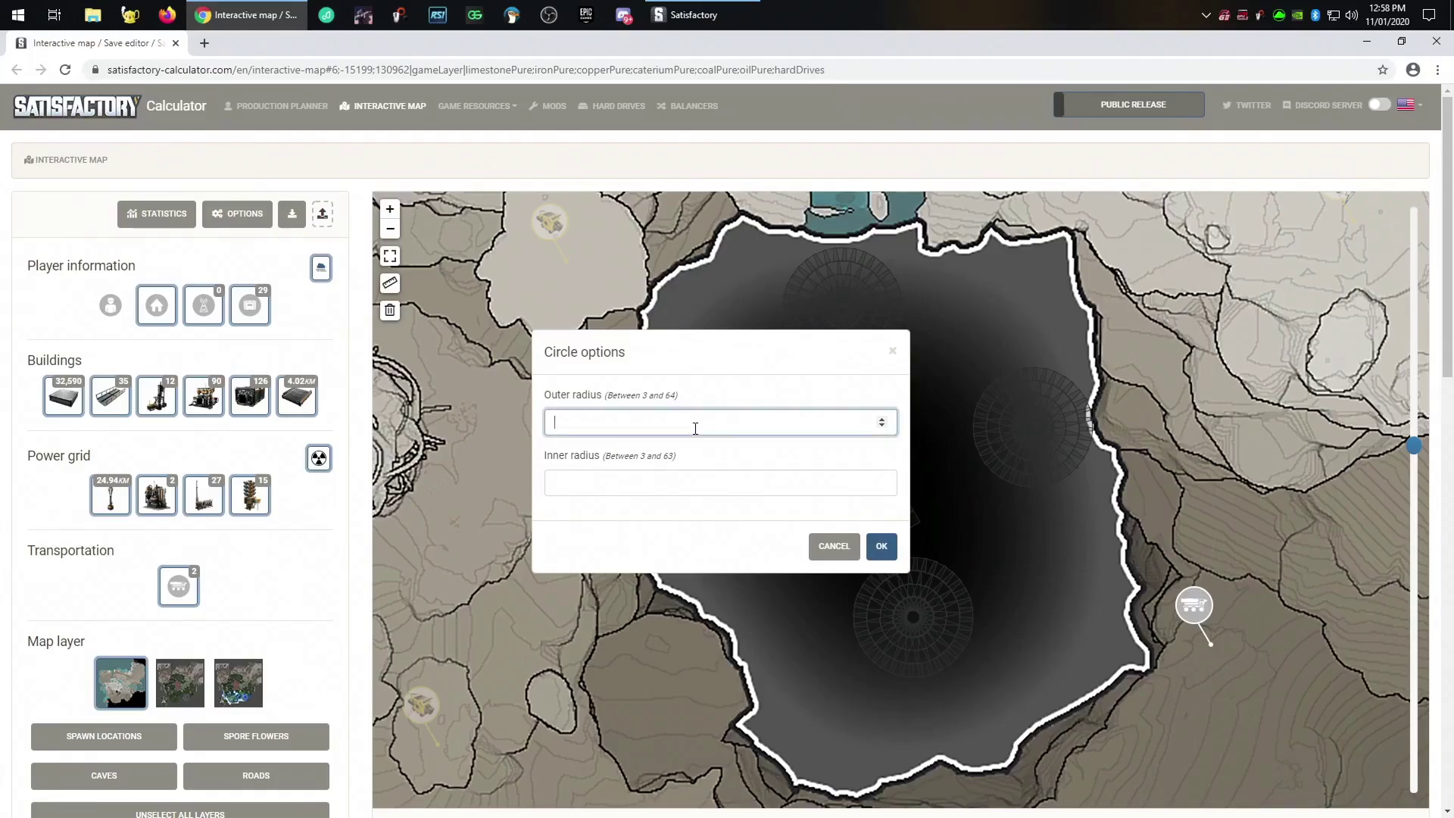
{"action": "left_click", "coordinate": [666, 483]}
{"action": "type", "text": "12"}
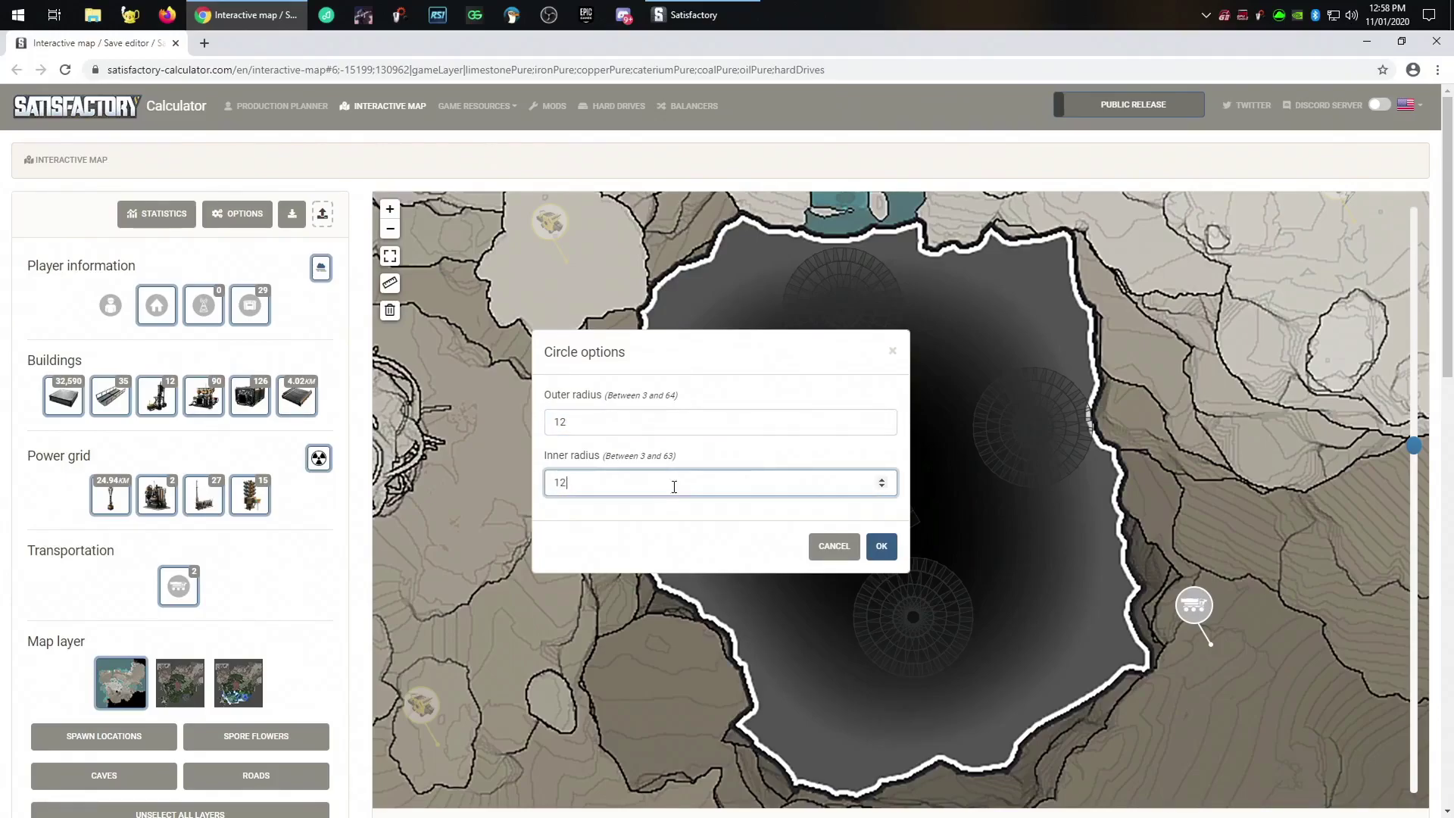
{"action": "left_click", "coordinate": [881, 547]}
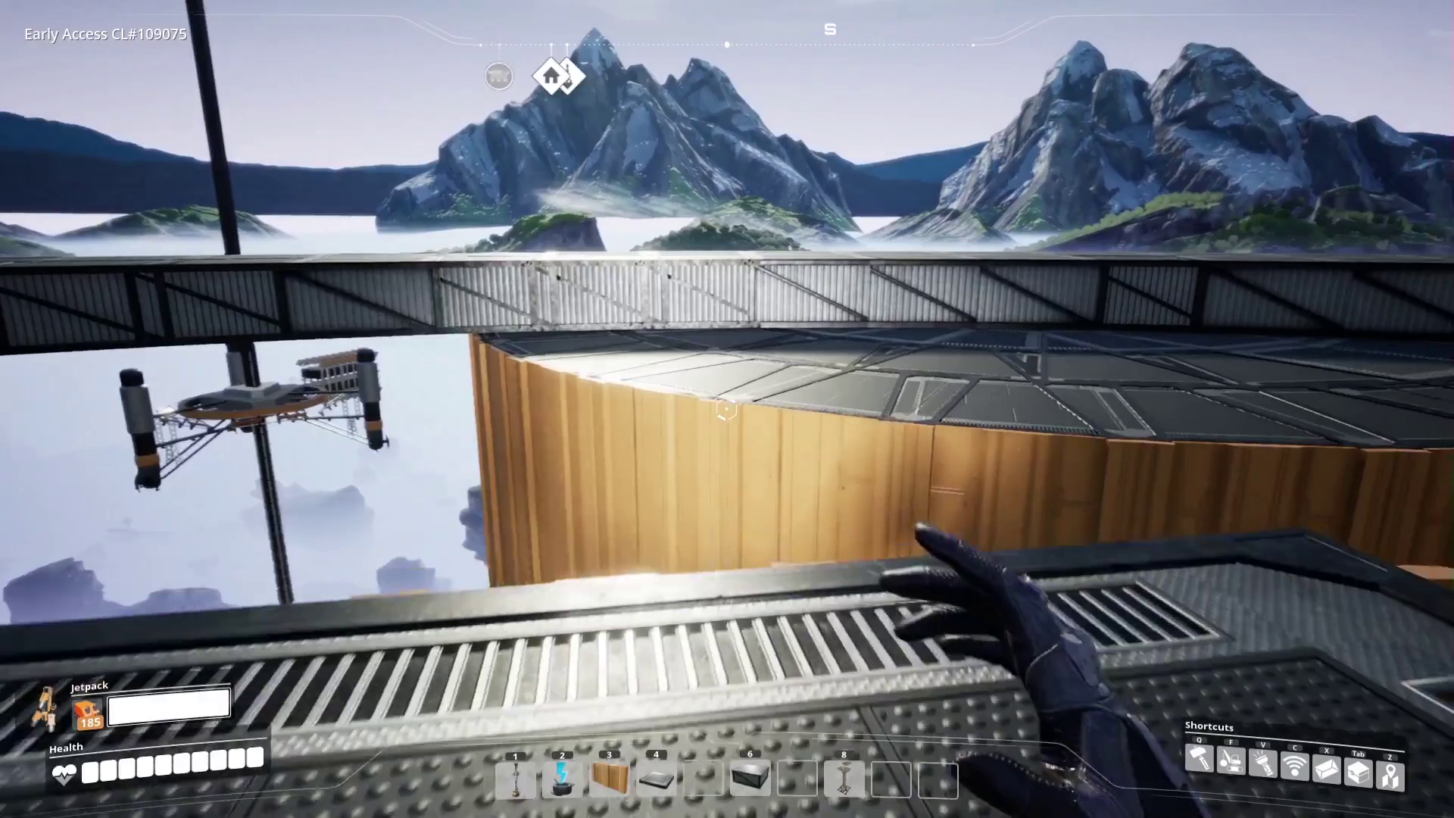
In Satisfactory, cross the round platforms inside the orange walls and mass-dismantle the unneeded rows of foundations around them.
{"action": "key", "text": "space"}
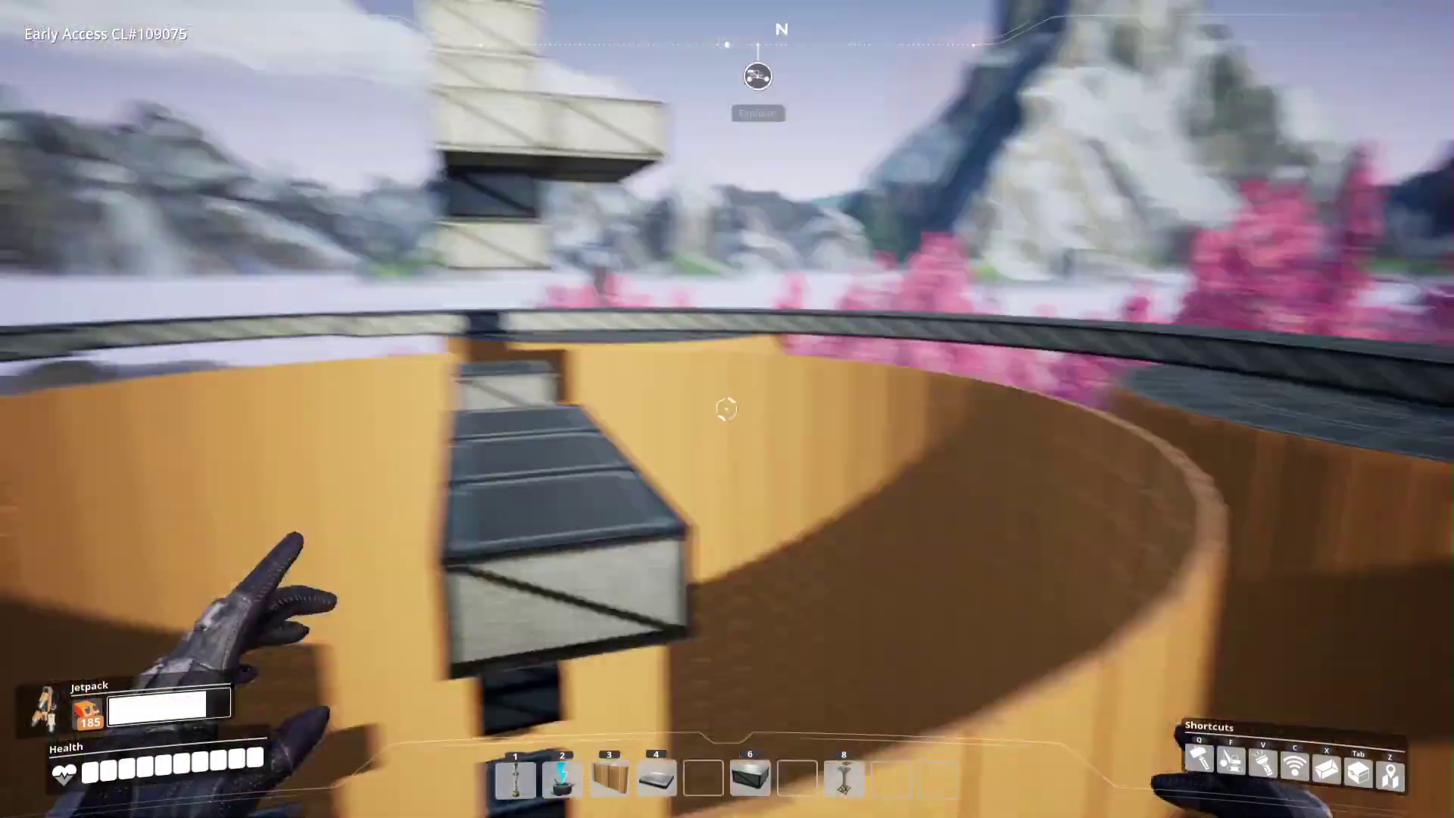
{"action": "key", "text": "a"}
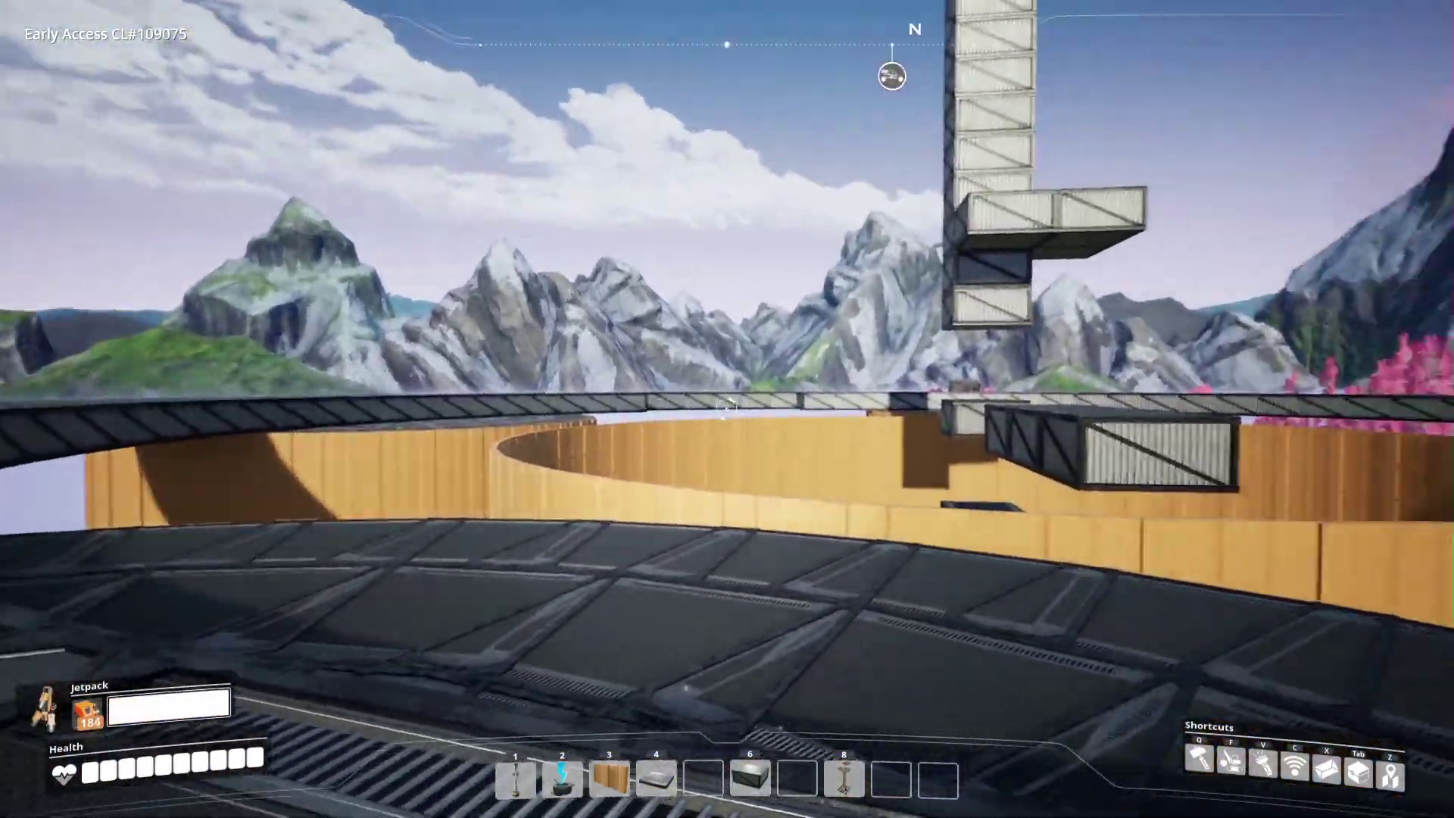
{"action": "key", "text": "f"}
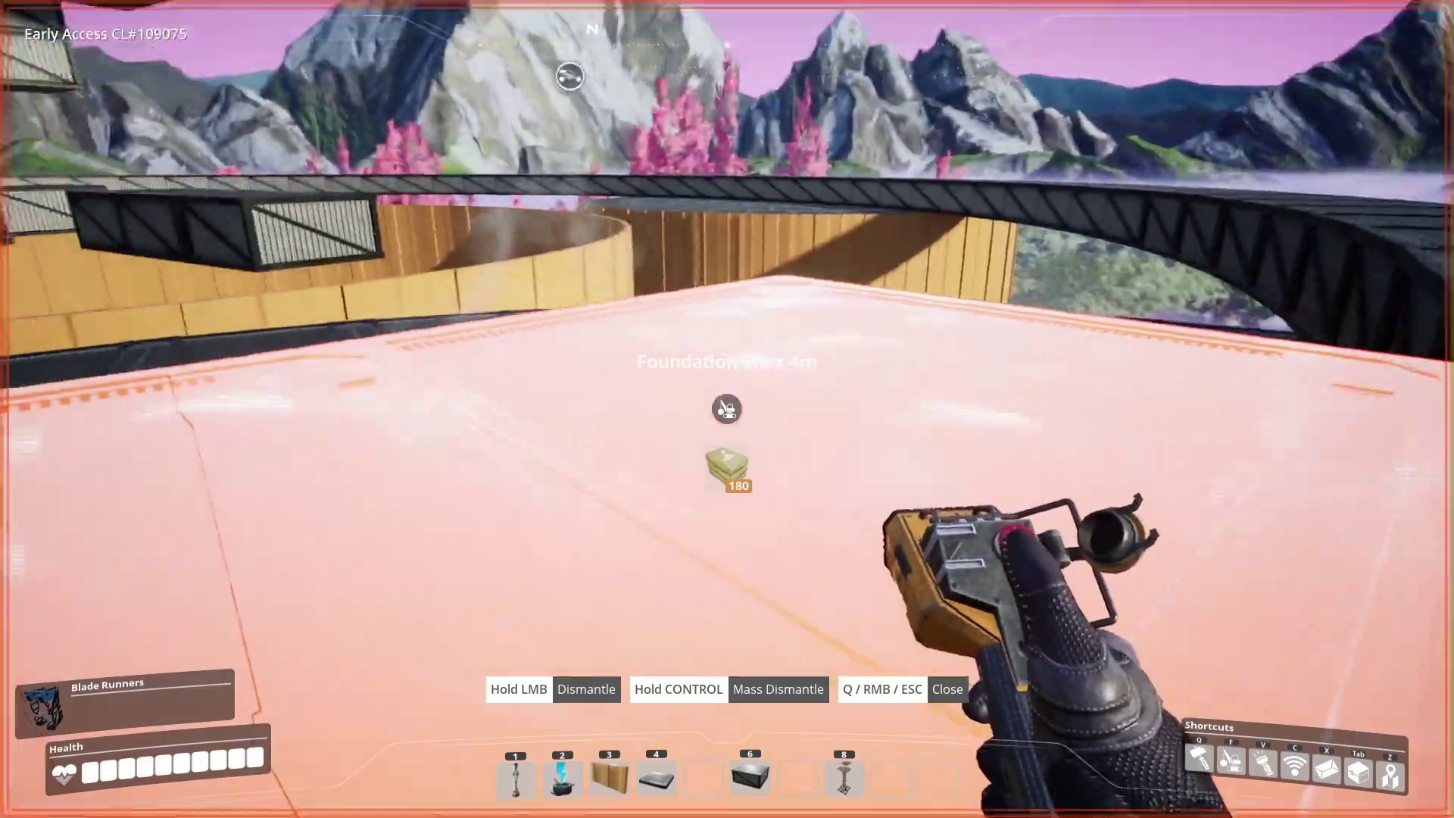
{"action": "left_click", "coordinate": [727, 409]}
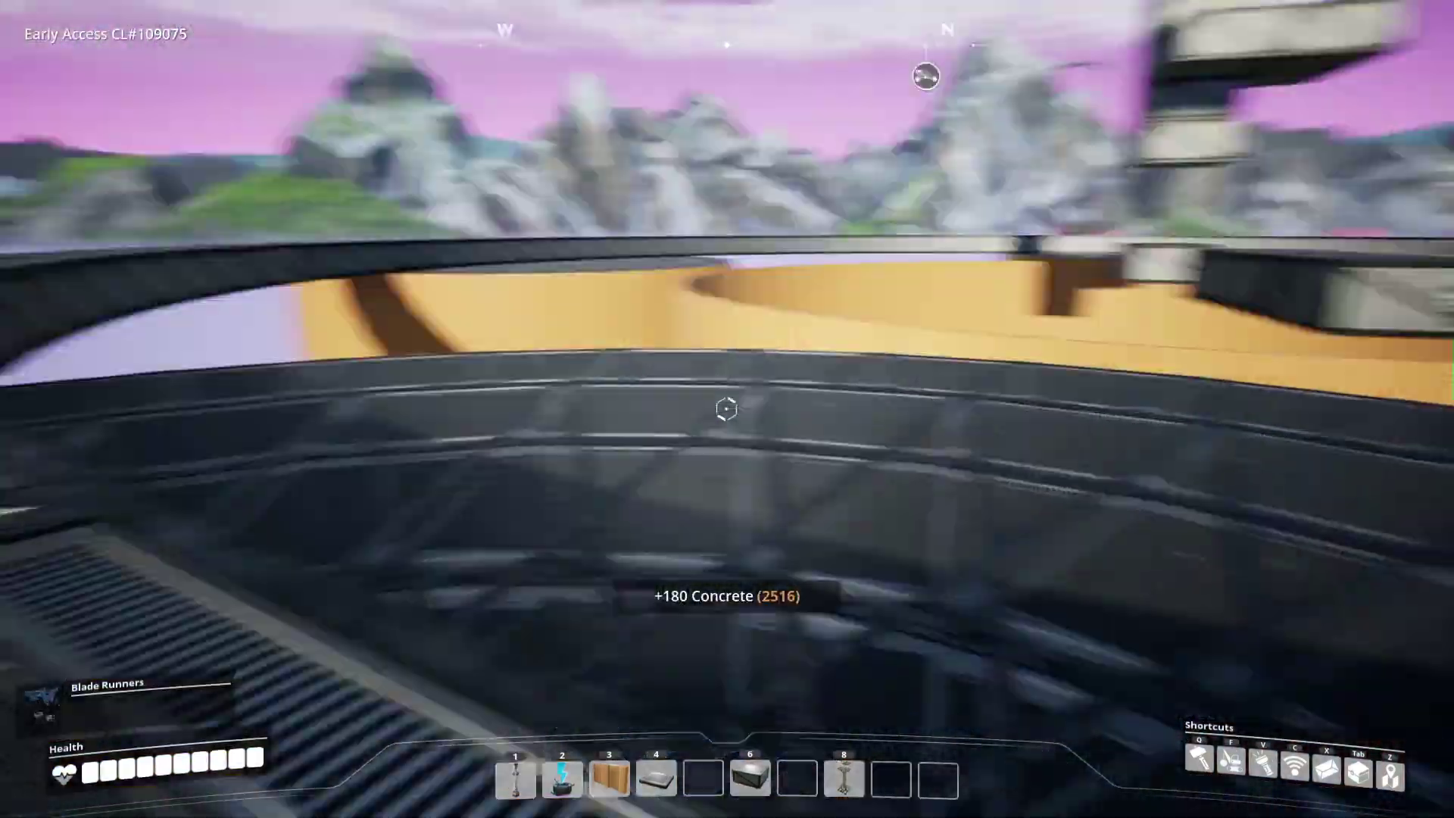
{"action": "key", "text": "f"}
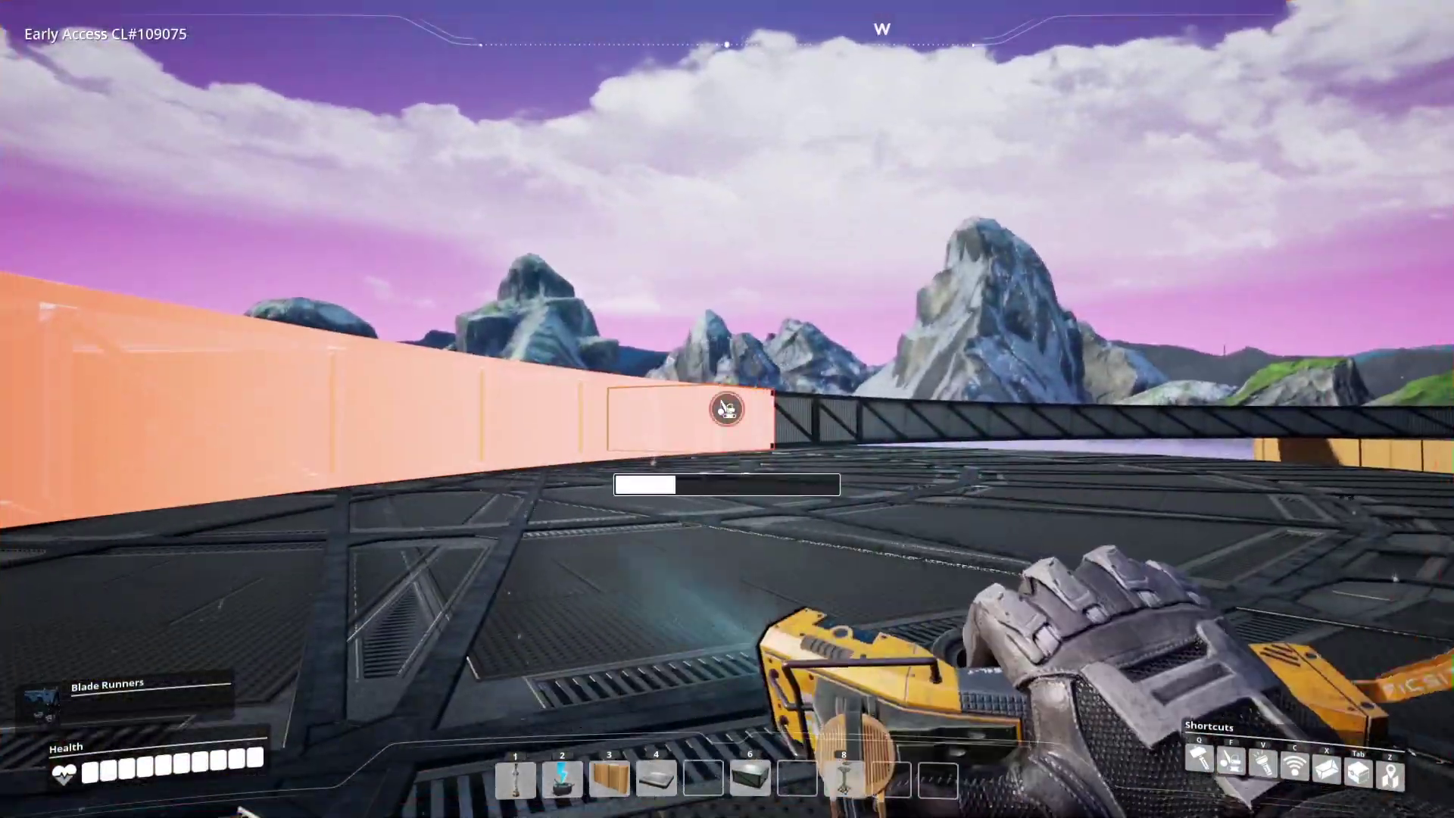
{"action": "left_click", "coordinate": [727, 409]}
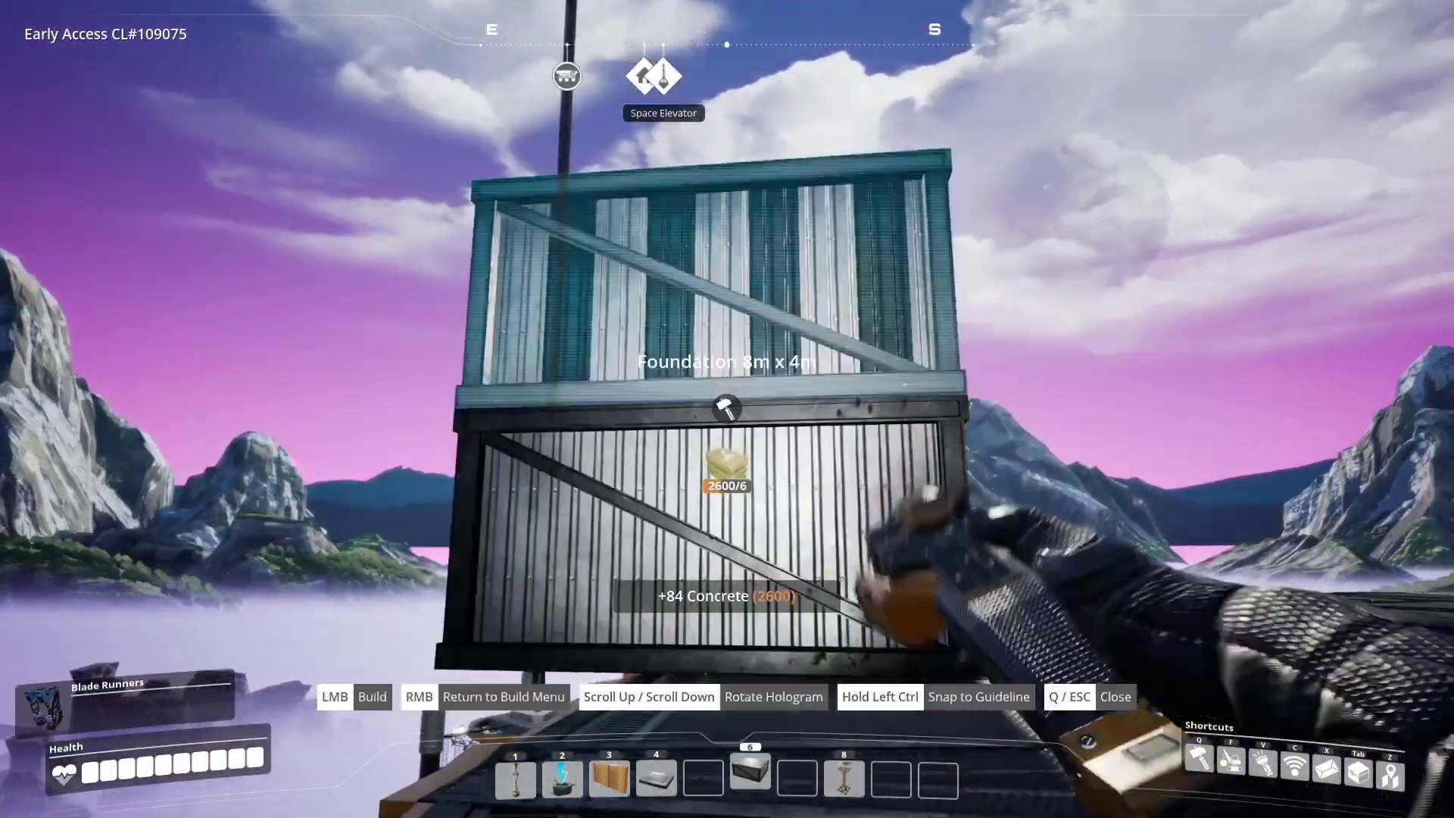
Stack 8m x 4m foundations into a tower on the round platform and place a thin foundation above it.
{"action": "left_click", "coordinate": [727, 409]}
{"action": "key", "text": "4"}
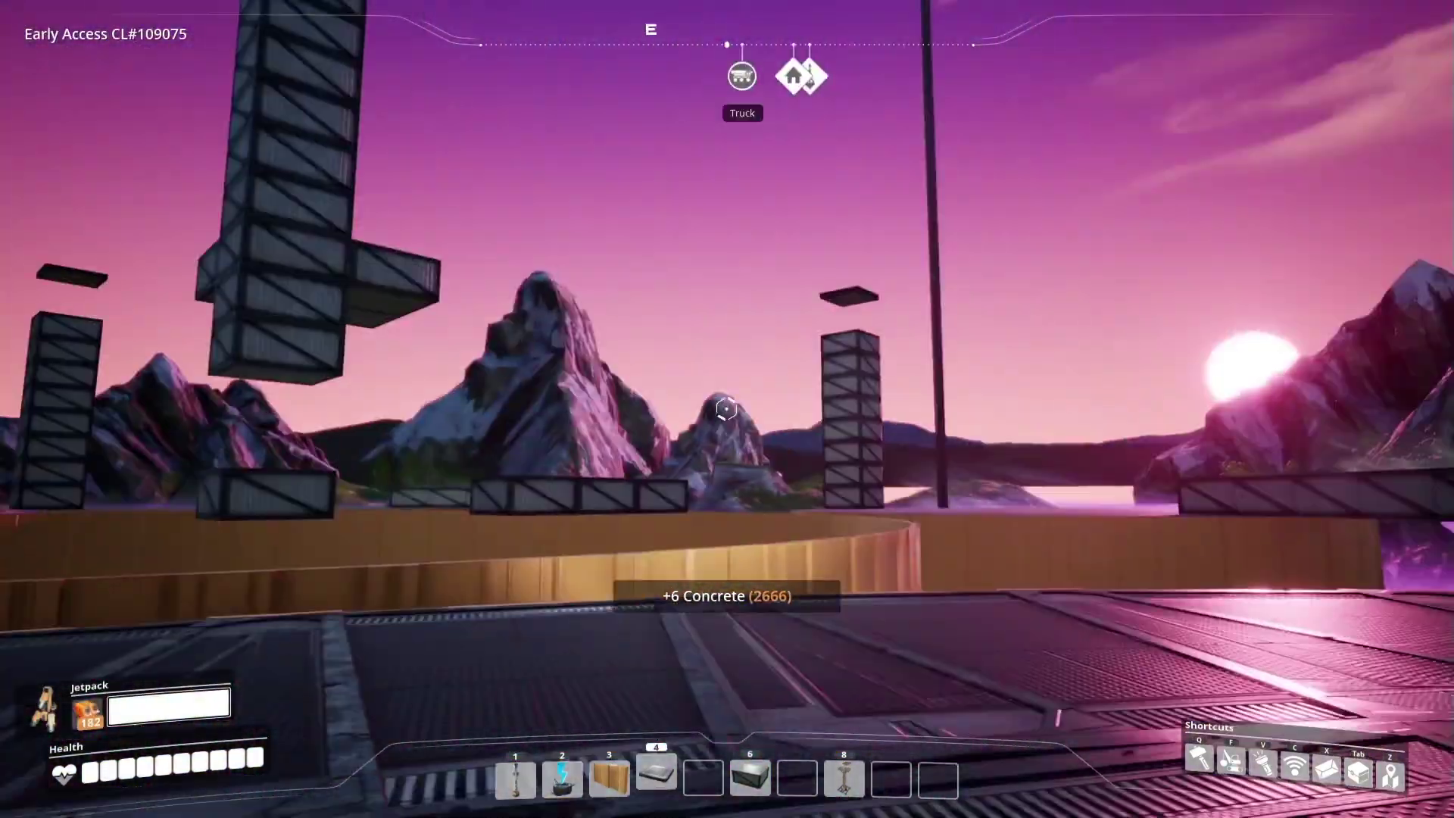
{"action": "key", "text": "w"}
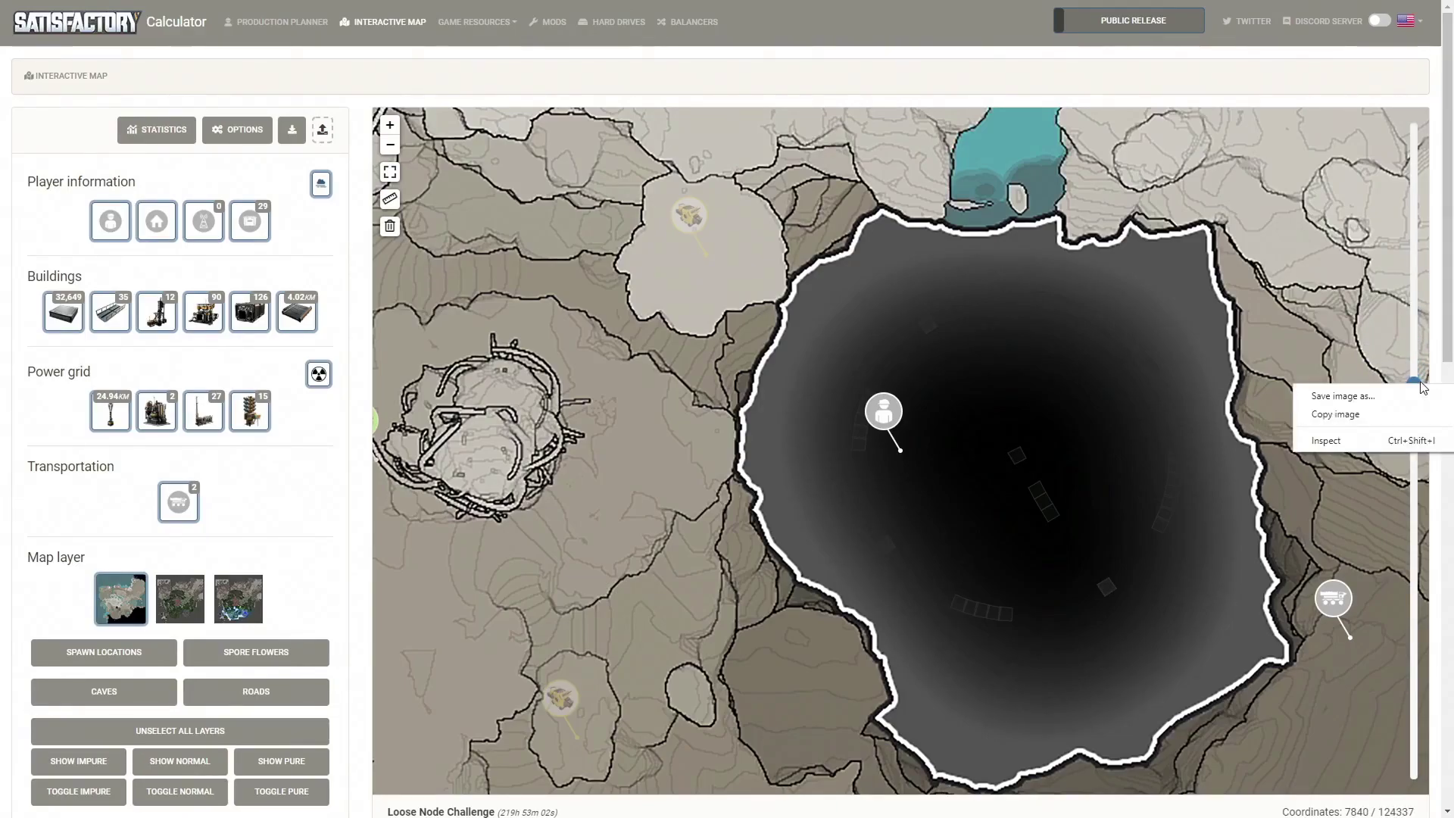
On the interactive map, limit the upper altitude to 446 m and open the actions for the lone foundation southwest of the lake's centre.
{"action": "left_click_drag", "start_coordinate": [1418, 392], "coordinate": [1418, 397]}
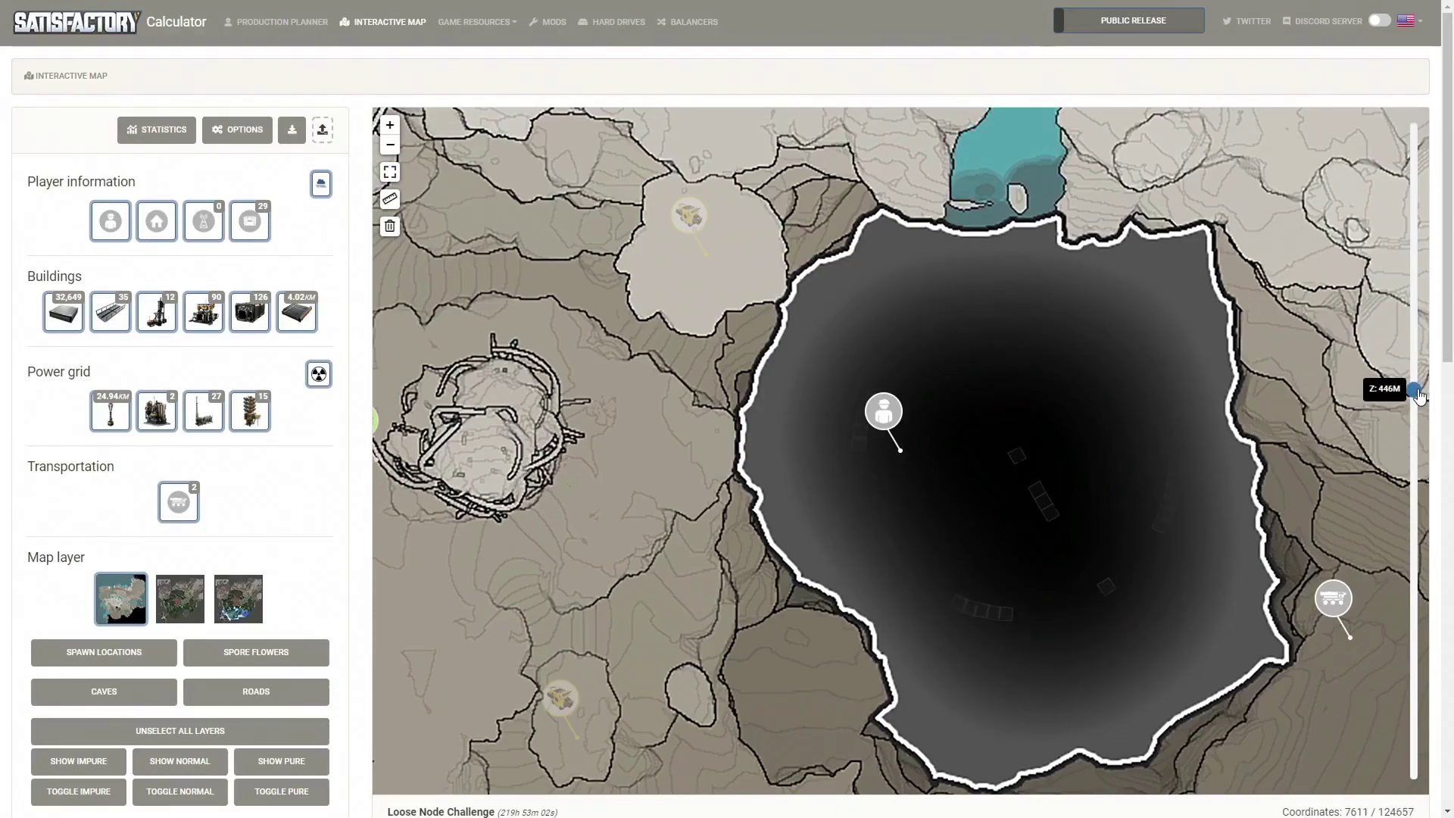
{"action": "right_click", "coordinate": [882, 545]}
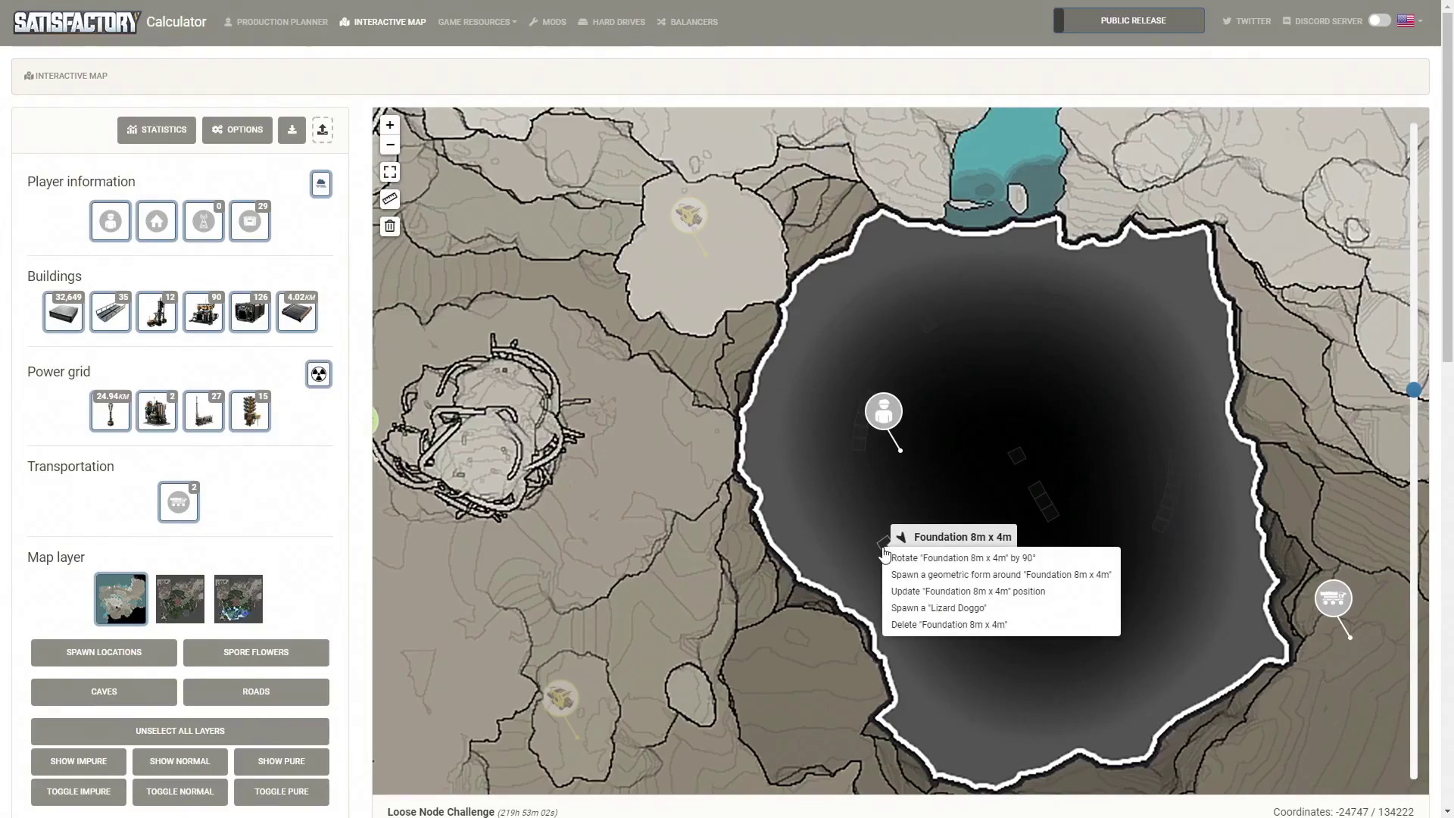